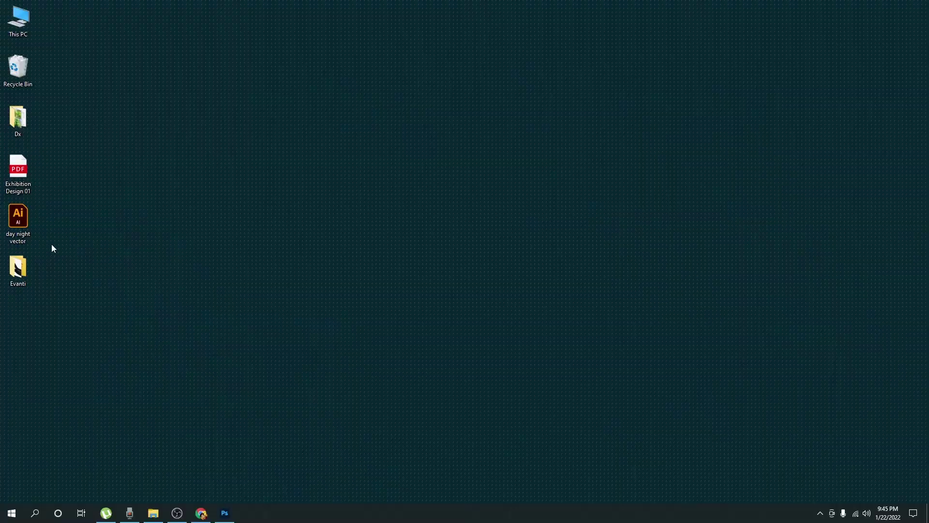
Step: Open the Evanti folder full-screen and preview the torn yellow paper and joggers cut-out images
double_click(29, 268)
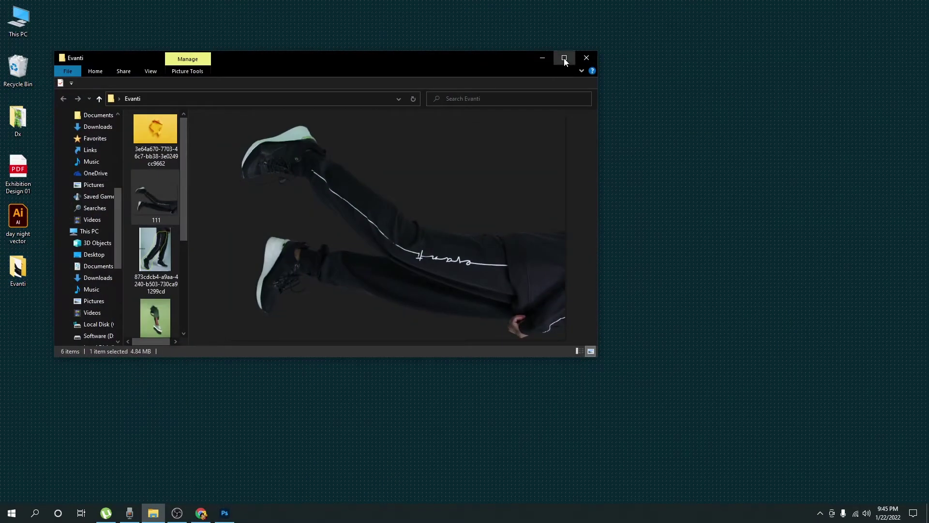
left_click(565, 59)
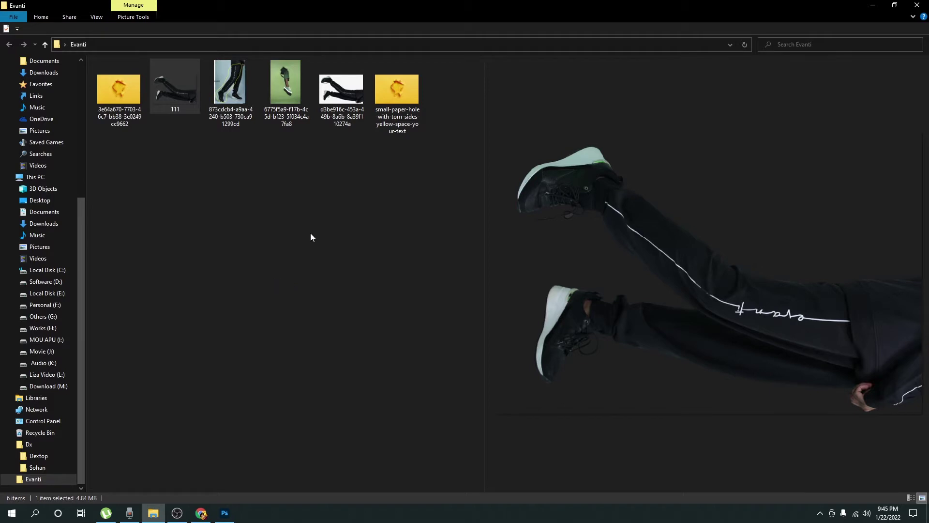
key("Right")
key("Right")
key("Right")
key("Left")
key("Left")
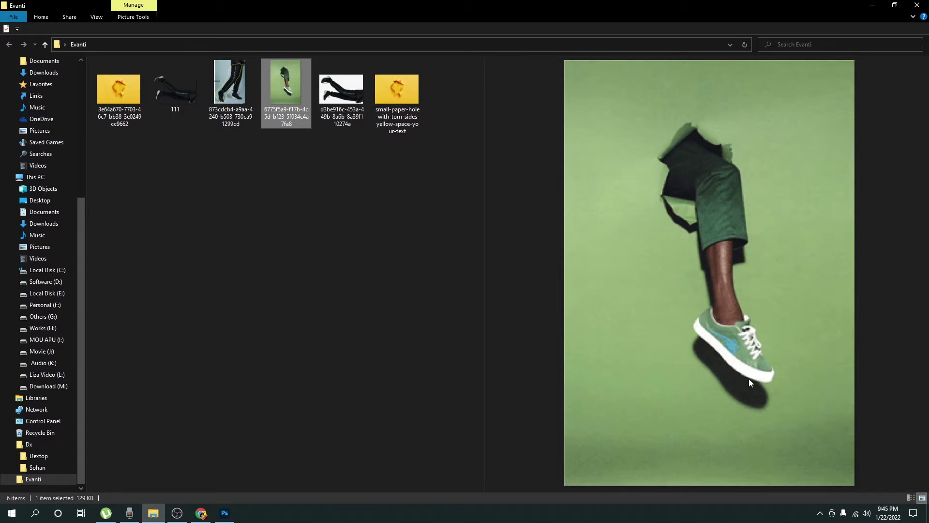
left_click(412, 94)
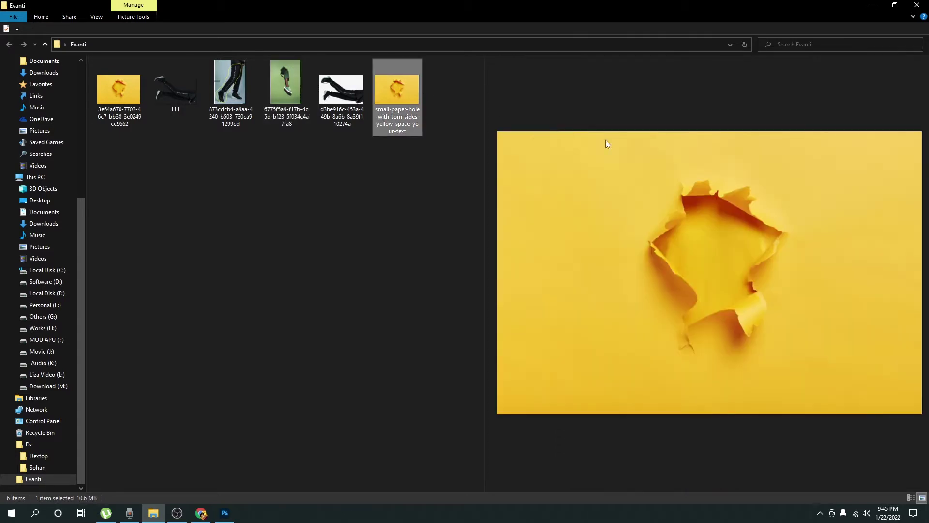
left_click(352, 92)
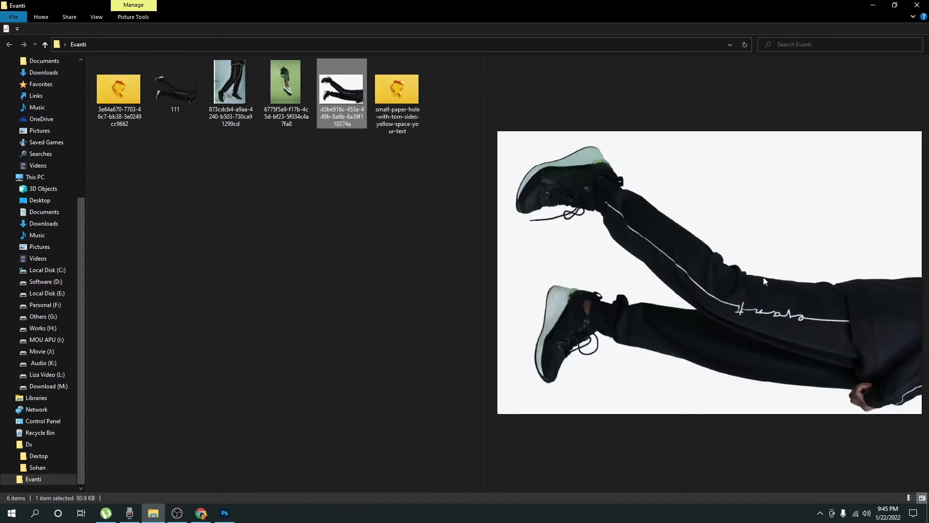
Step: Recheck the outlined joggers photo and cut-out previews, then bring Photoshop forward
key("Left")
key("Left")
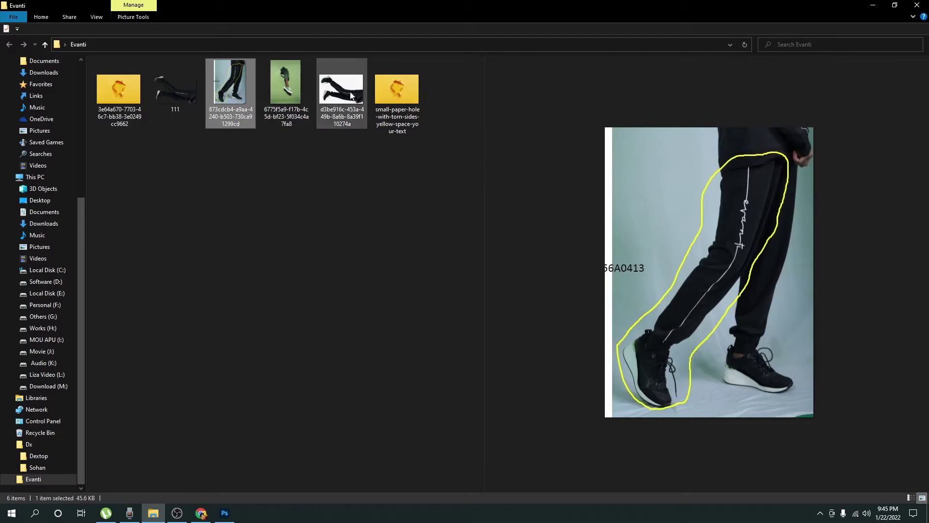
left_click(362, 98)
key("Right")
key("Left")
key("Left")
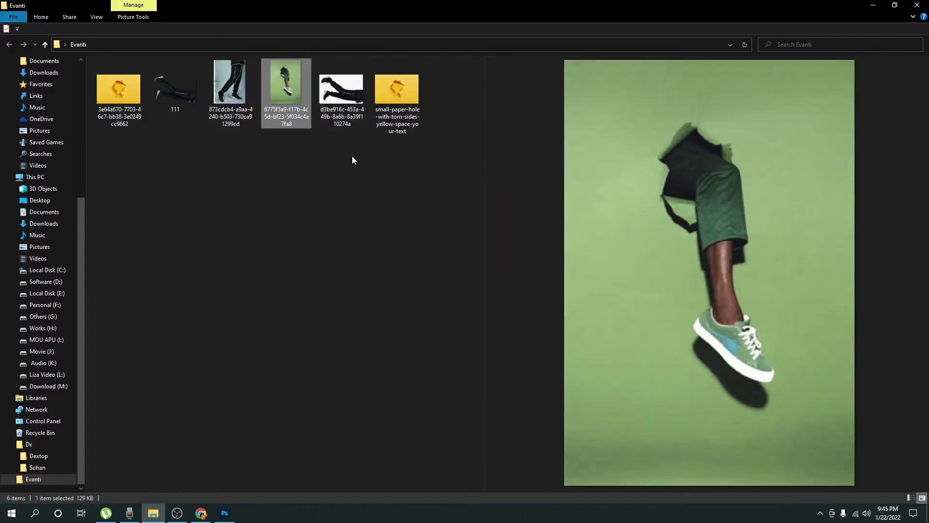
left_click(380, 248)
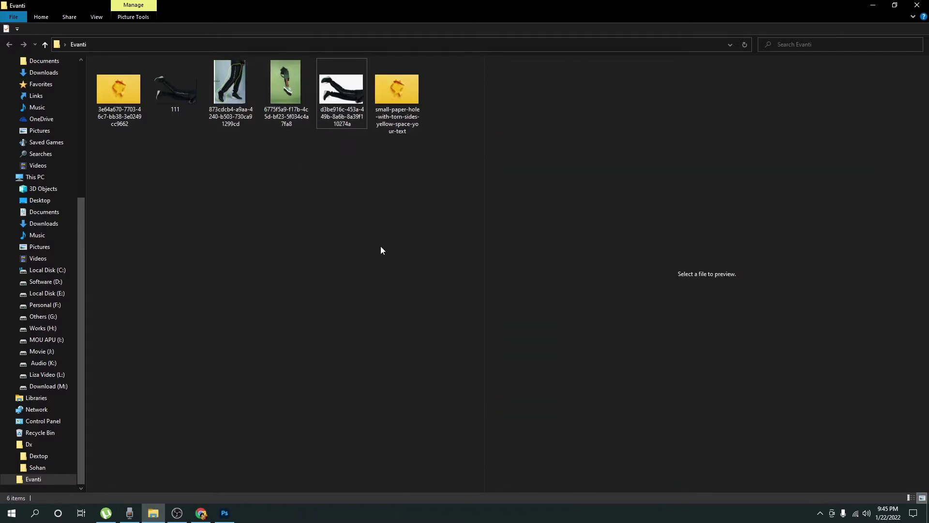
left_click(225, 512)
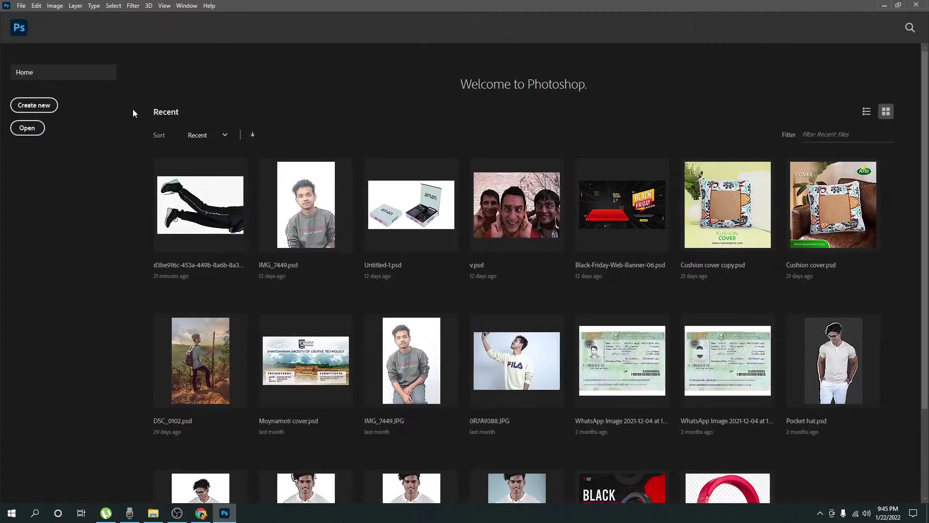
Step: Create a white 1200 × 1500 px, 300 ppi document from the custom preset
left_click(33, 107)
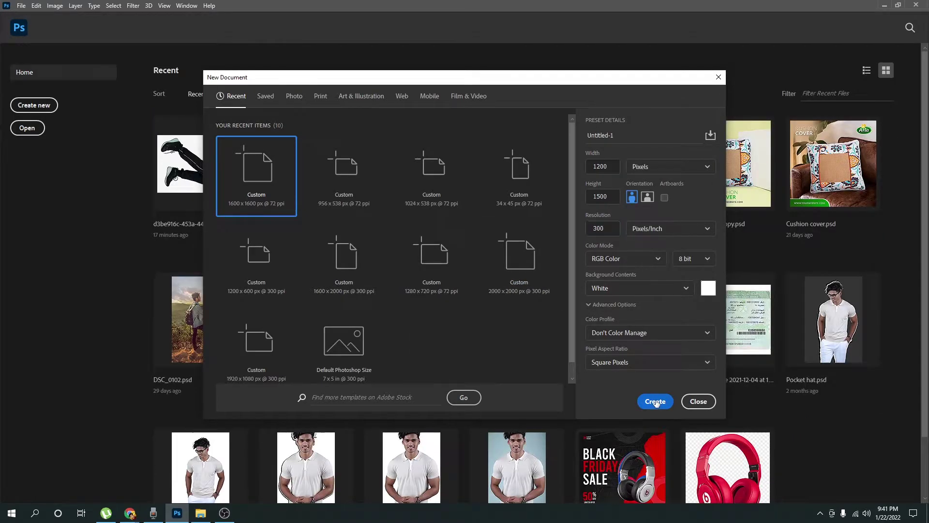
left_click(656, 402)
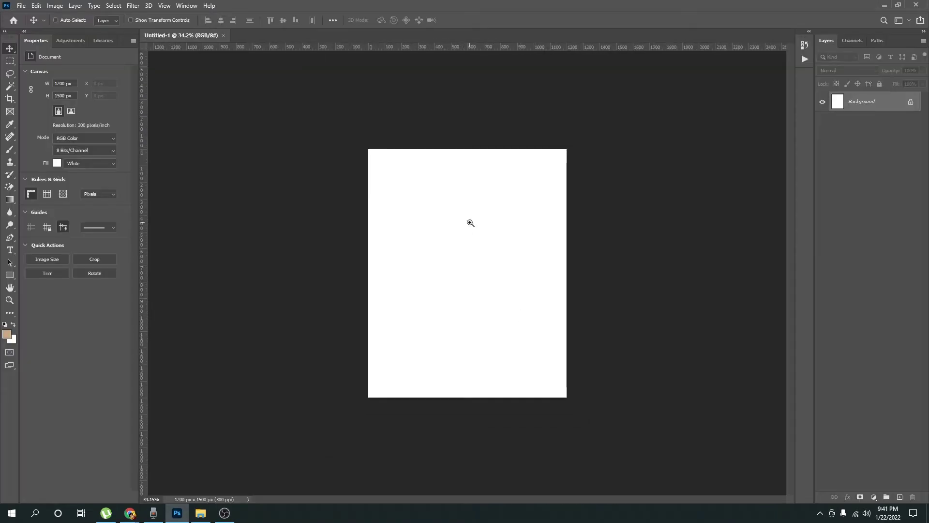
Step: Place the small-paper-hole image rotated -90° and scaled to 1000 × 1500 px
key("alt+Tab")
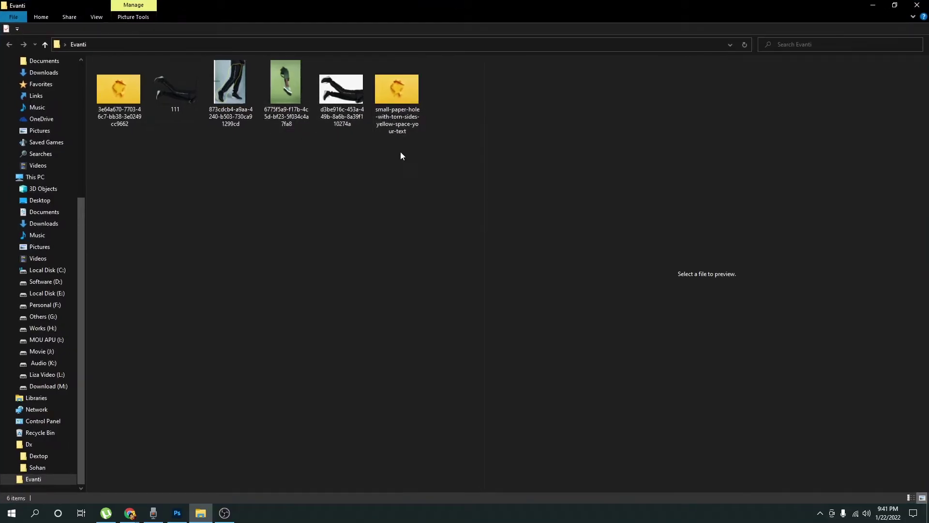
left_click(120, 107)
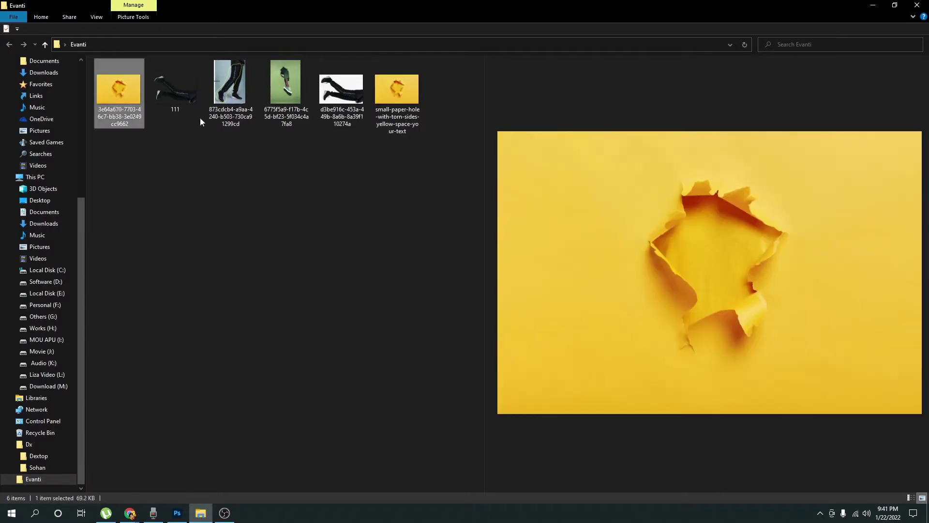
mouse_move(396, 99)
left_mouse_down()
mouse_move(179, 519)
mouse_move(368, 348)
left_mouse_up()
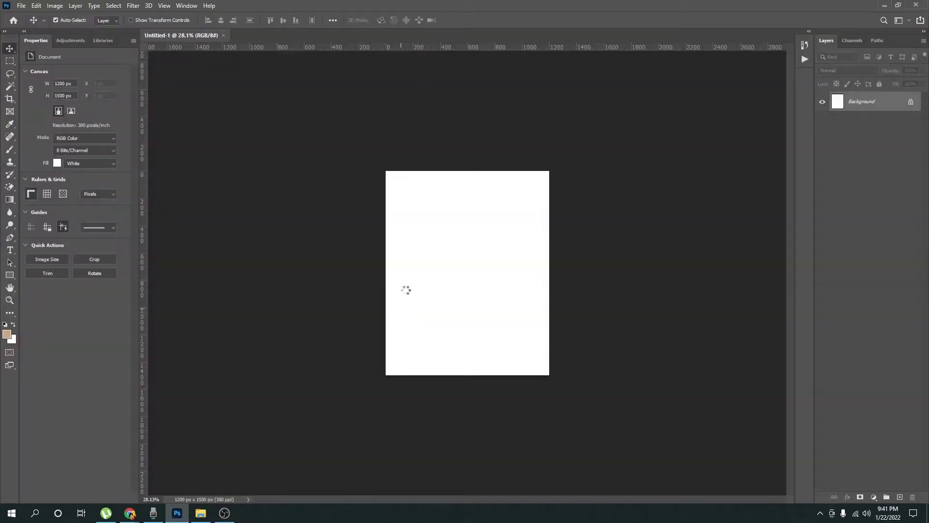
left_click_drag(565, 216, 392, 150)
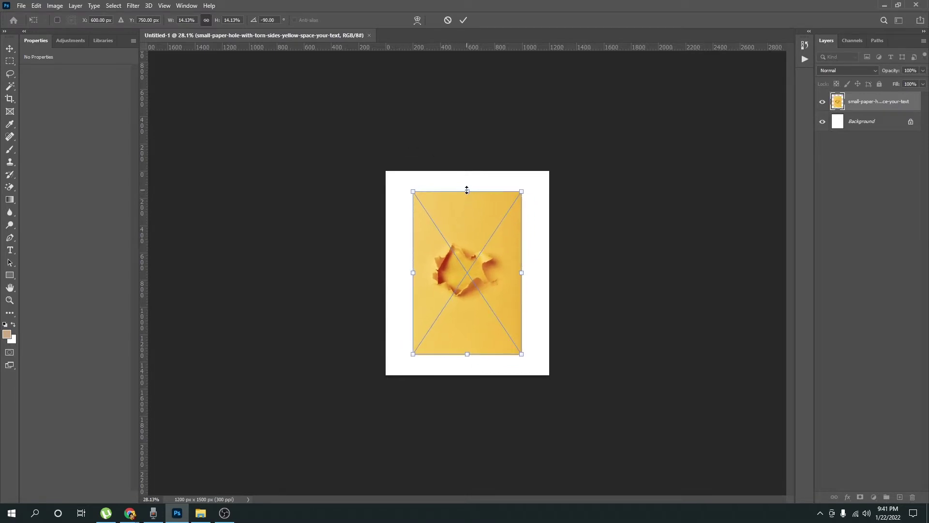
left_click_drag(467, 191, 467, 170)
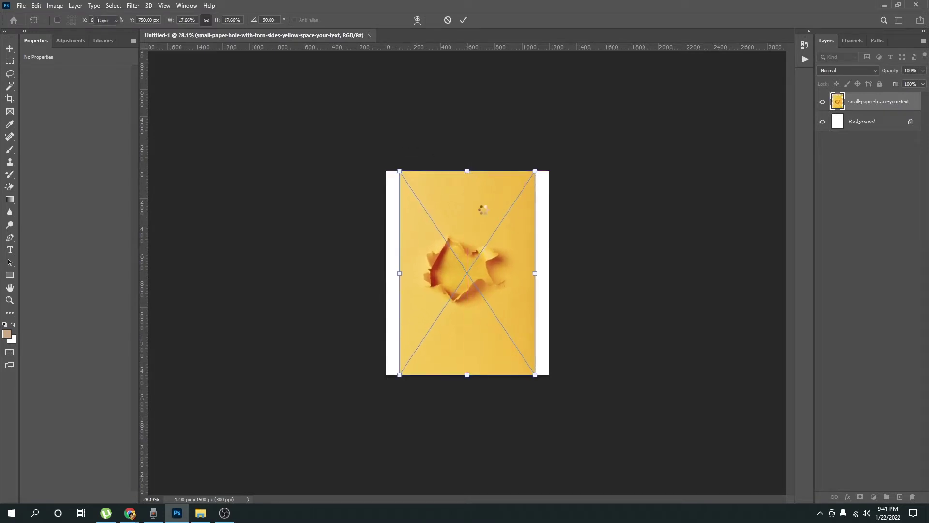
mouse_move(419, 255)
left_mouse_down()
mouse_move(508, 265)
mouse_move(362, 197)
left_mouse_up()
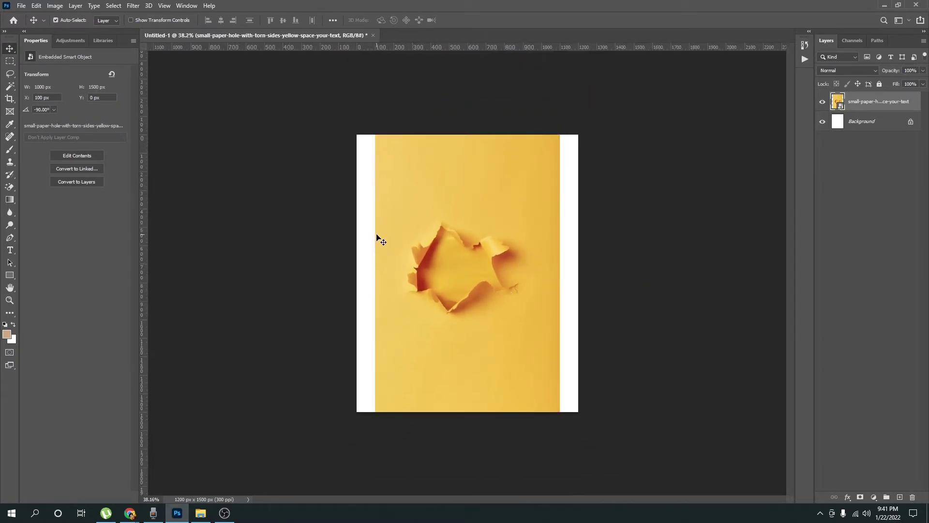
key("super")
Step: Place the 111 joggers cut-out over the paper, rotated -90° and scaled to 948 × 1500 px
left_click(200, 512)
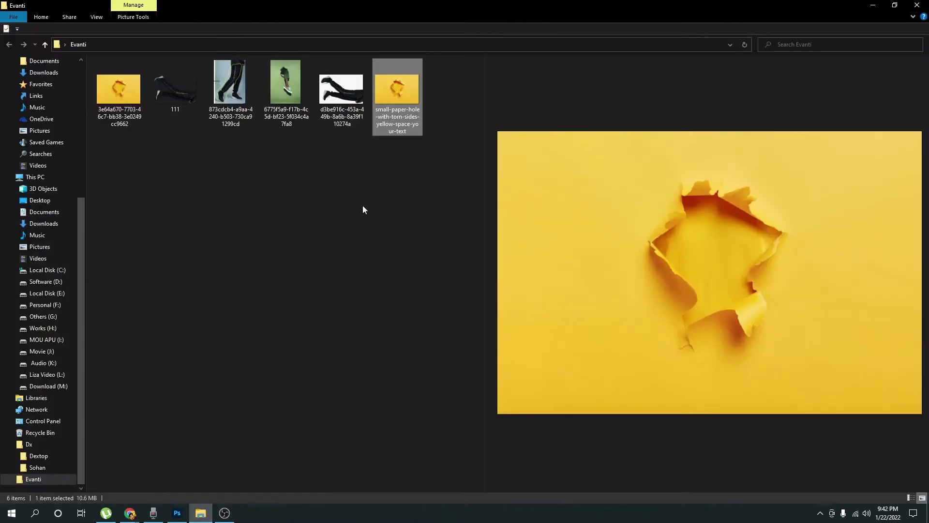
left_click(363, 205)
left_click(227, 88)
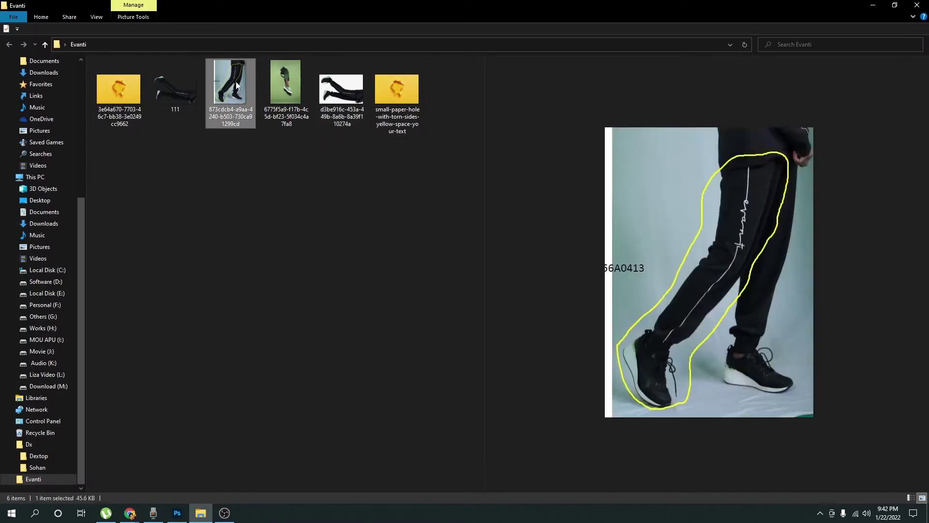
left_click(193, 103)
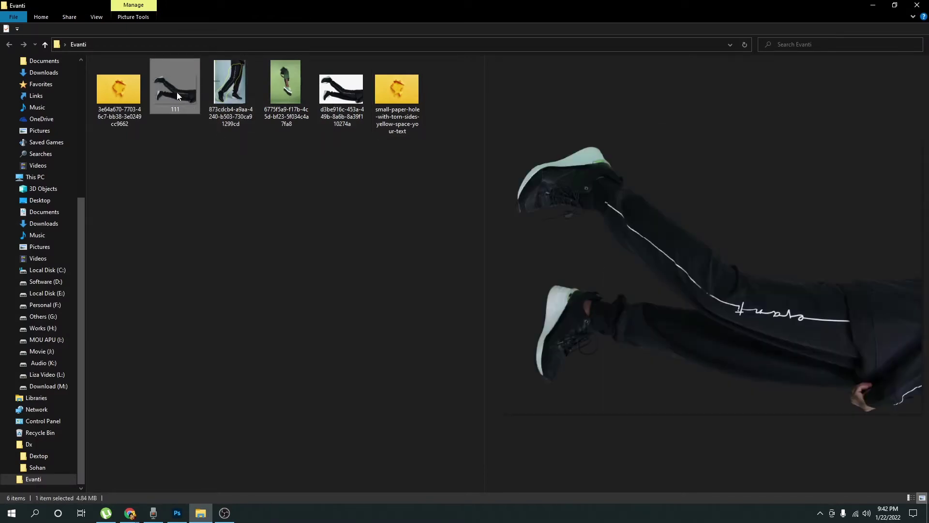
mouse_move(198, 103)
left_mouse_down()
mouse_move(206, 517)
mouse_move(467, 271)
left_mouse_up()
left_click_drag(595, 201, 394, 141)
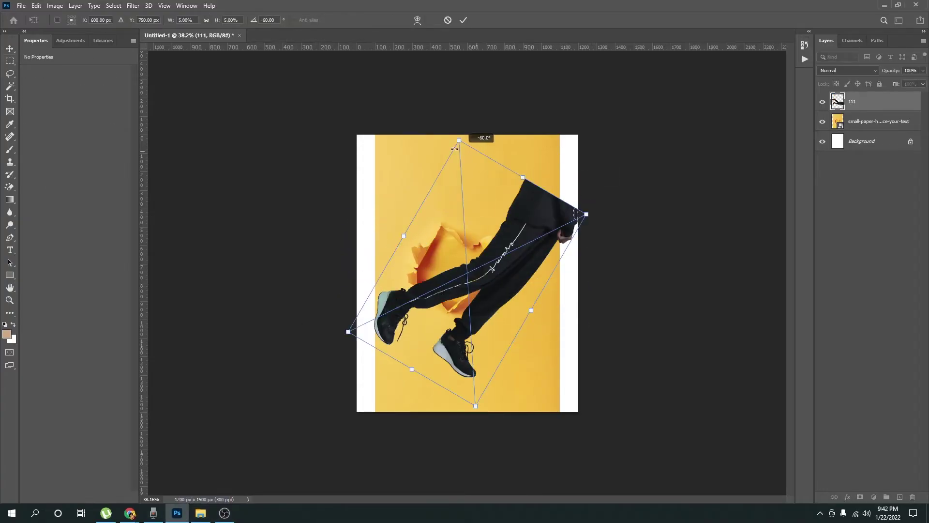
left_click_drag(467, 162, 467, 135)
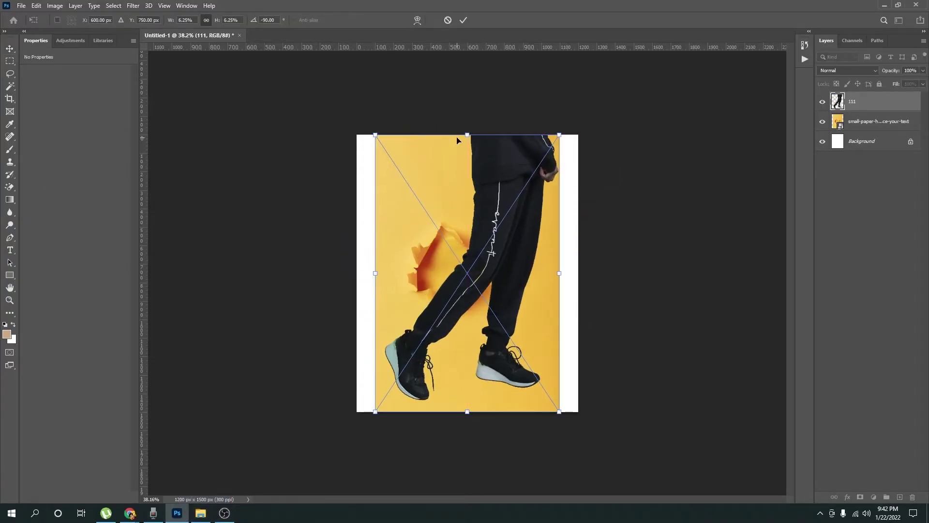
key("Return")
Step: Zoom and pan around the joggers to inspect the shoe and the full trouser legs
scroll(503, 368, "up", 5)
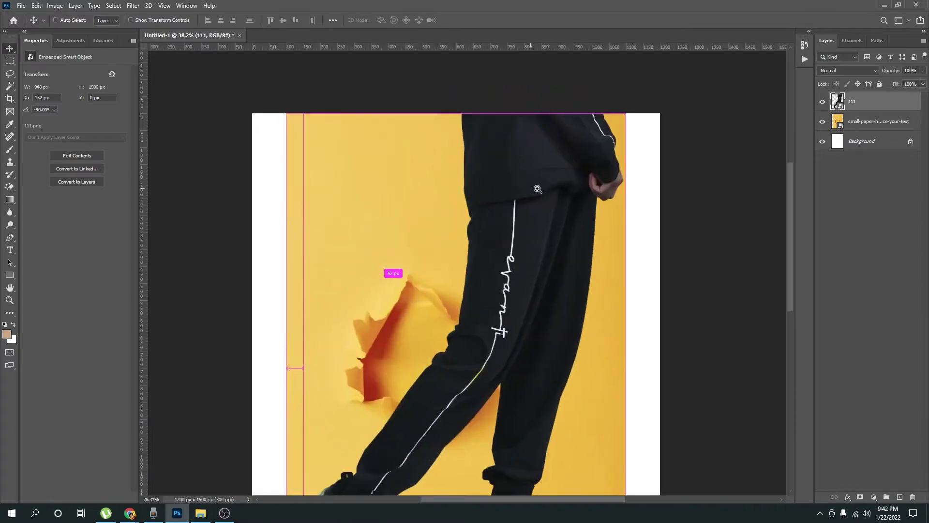
scroll(504, 368, "down", 10)
scroll(503, 368, "up", 5)
scroll(562, 334, "down", 5)
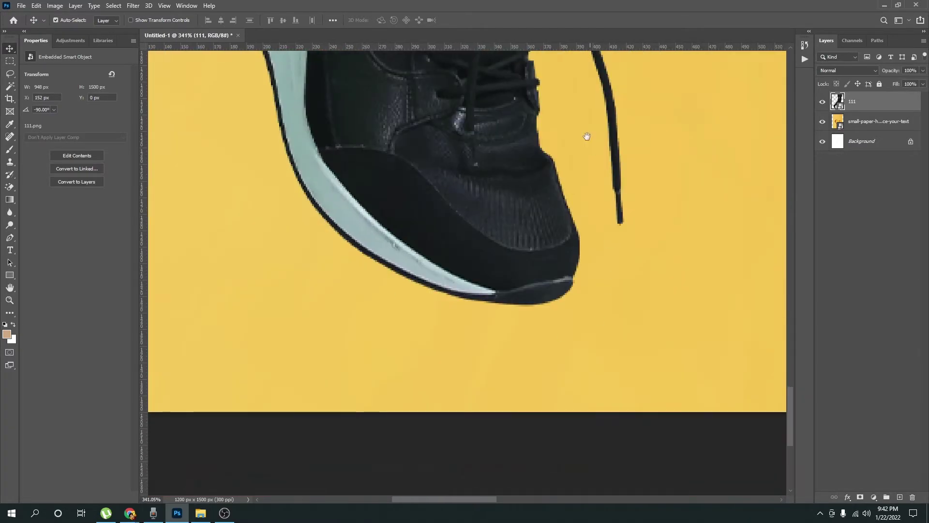
left_click_drag(586, 137, 554, 357)
scroll(554, 357, "up", 5)
scroll(436, 291, "down", 3)
scroll(442, 369, "up", 5)
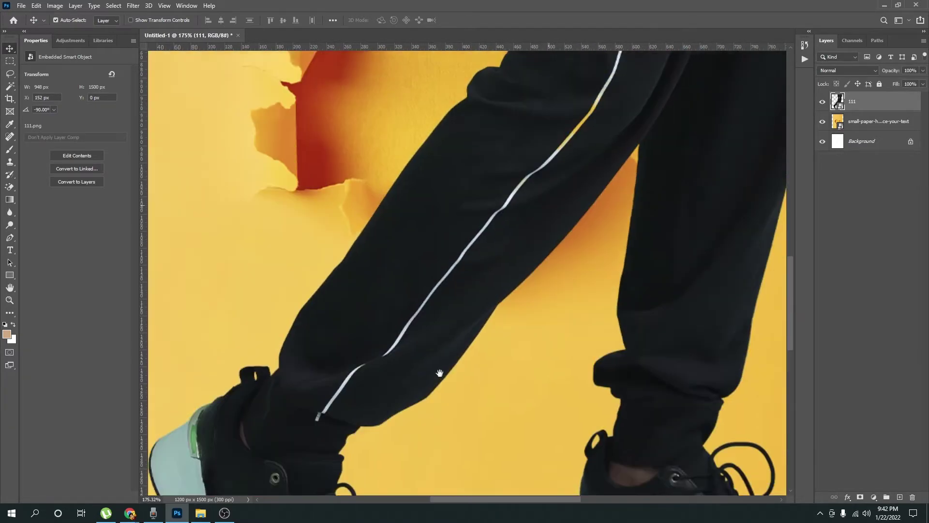
scroll(615, 234, "down", 3)
scroll(655, 214, "down", 3)
left_click_drag(617, 305, 479, 304)
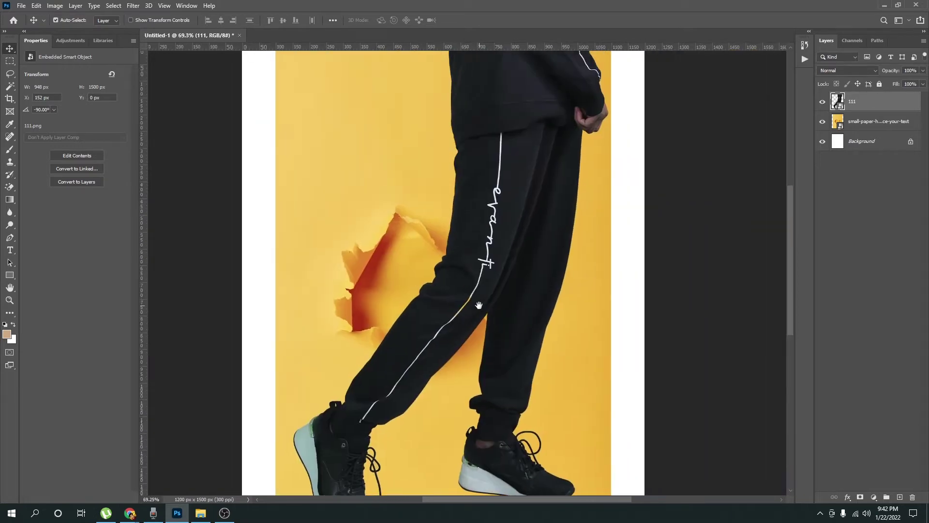
Step: Move the 111 trousers layer up and to the right over the torn paper
scroll(518, 170, "up", 1)
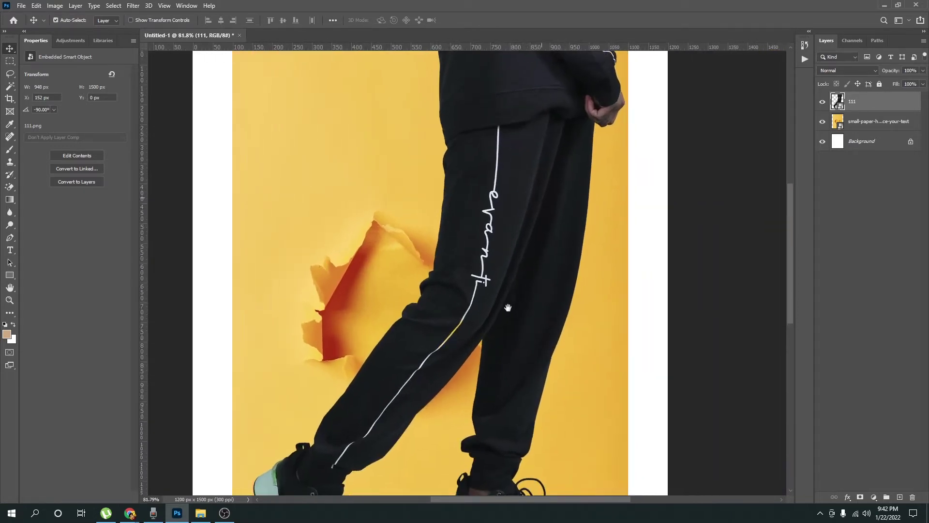
scroll(511, 305, "up", 3)
mouse_move(514, 304)
left_mouse_down()
mouse_move(498, 414)
mouse_move(572, 168)
left_mouse_up()
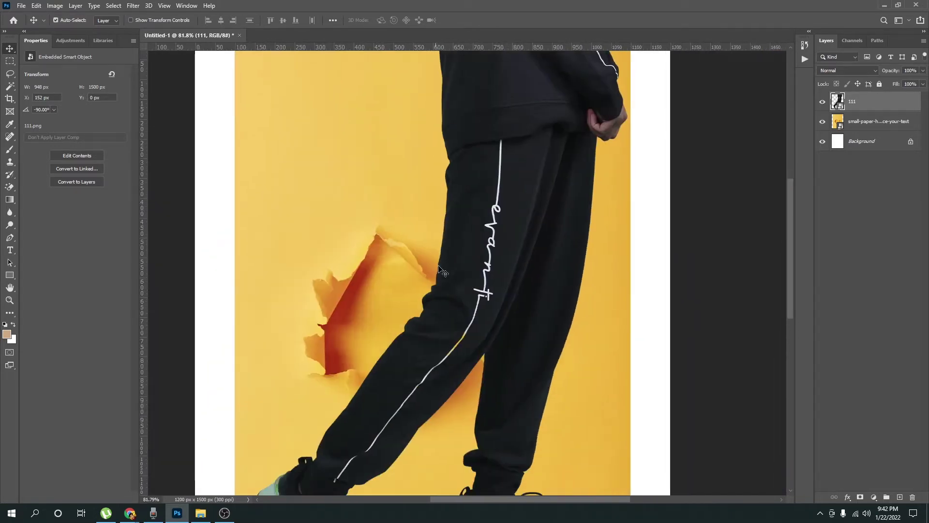
scroll(498, 368, "up", 3)
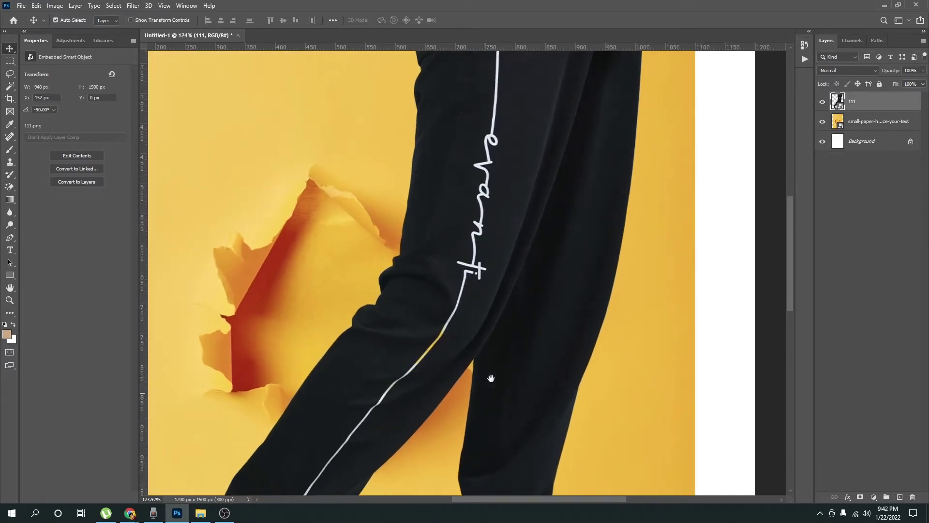
mouse_move(491, 378)
left_mouse_down()
mouse_move(641, 315)
mouse_move(784, 319)
left_mouse_up()
scroll(641, 315, "up", 2)
Step: Toggle the torn paper layer's visibility to check the trousers, leaving it hidden
mouse_move(394, 275)
left_mouse_down()
mouse_move(489, 266)
mouse_move(375, 268)
left_mouse_up()
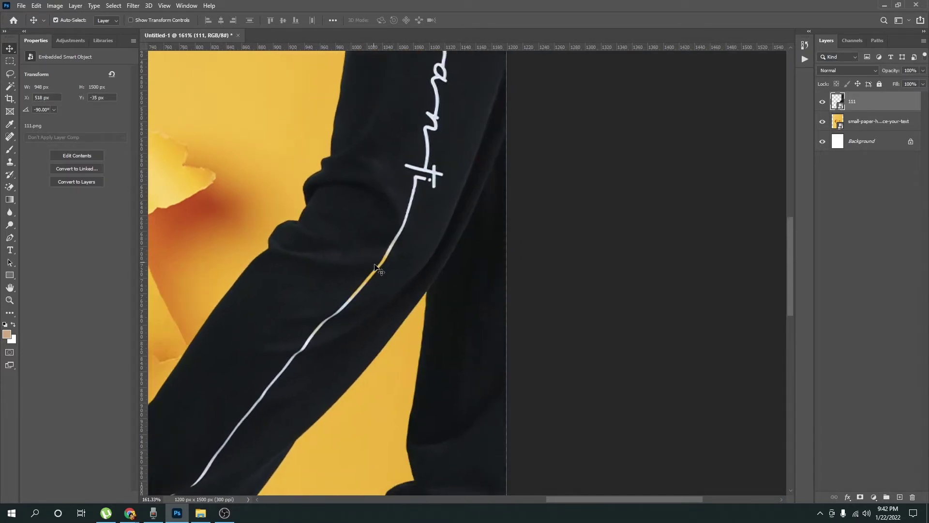
left_click_drag(373, 281, 395, 269)
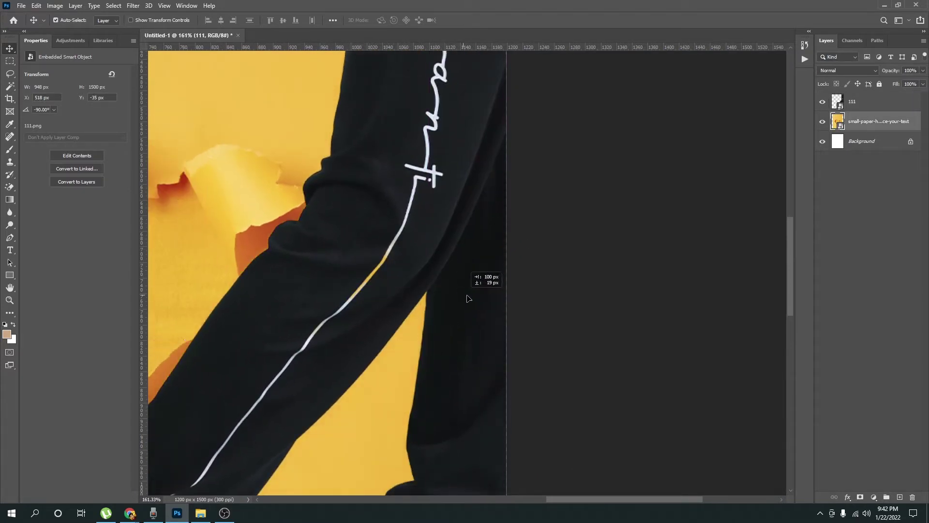
left_click(822, 123)
left_click(822, 123)
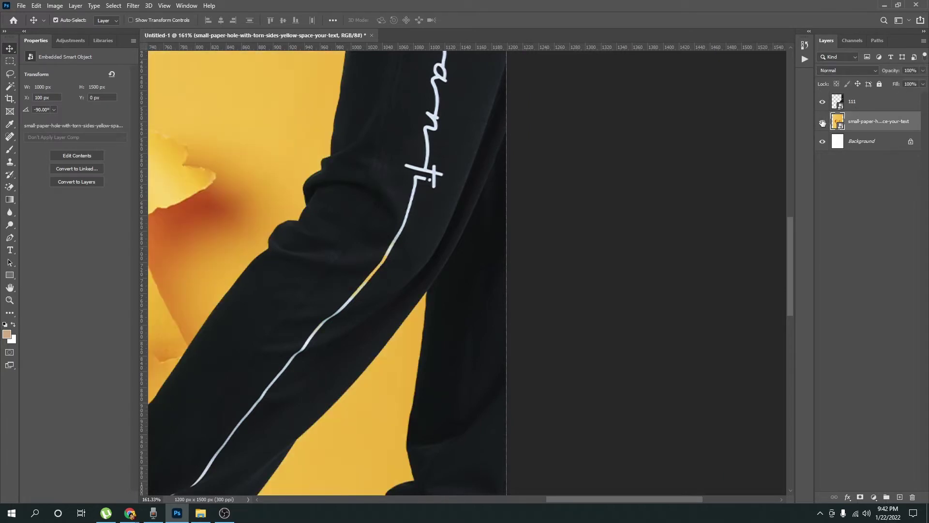
left_click(823, 123)
left_click(822, 123)
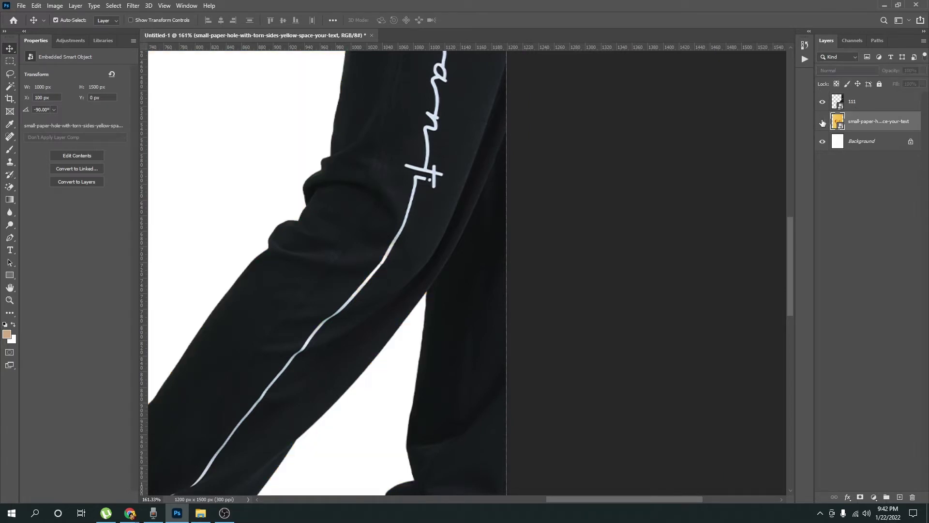
Step: Reselect layer 111 and pan the view down to the shoes
left_click(392, 260)
scroll(391, 260, "down", 5)
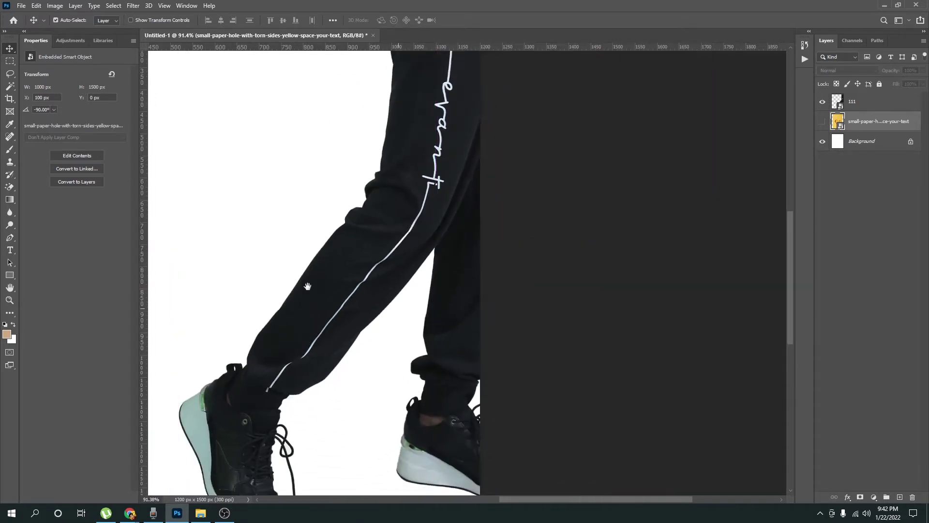
left_click_drag(383, 254, 436, 276)
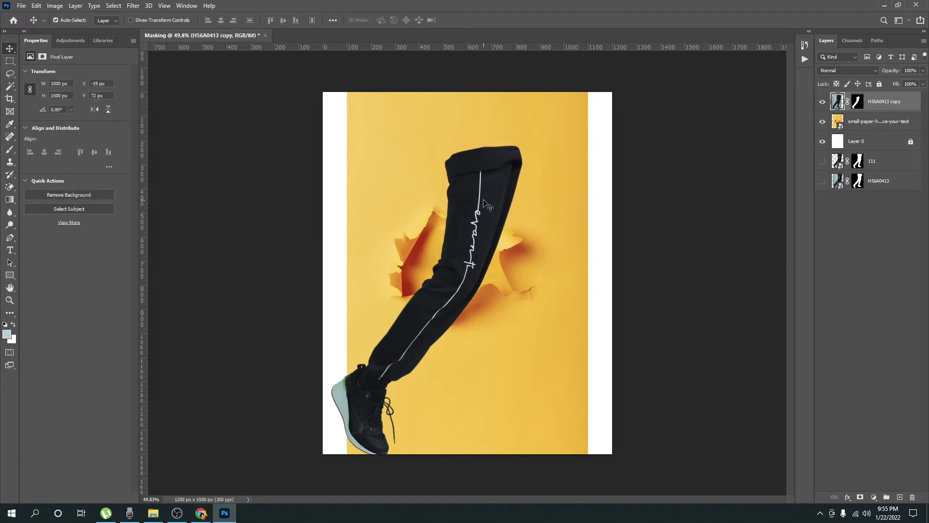
Step: Nudge the leg up about 70 px and check the green-background reference photo
left_click_drag(486, 204, 490, 170)
key("ctrl+t")
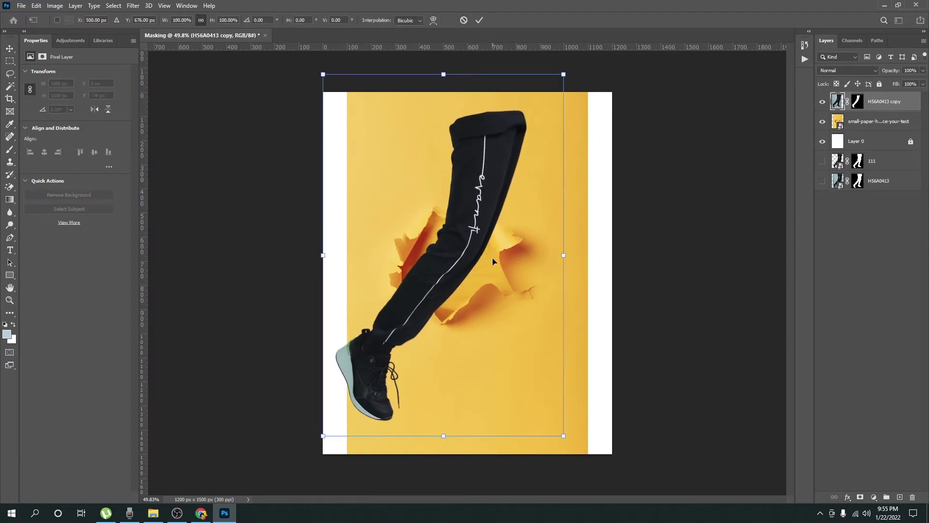
key("Return")
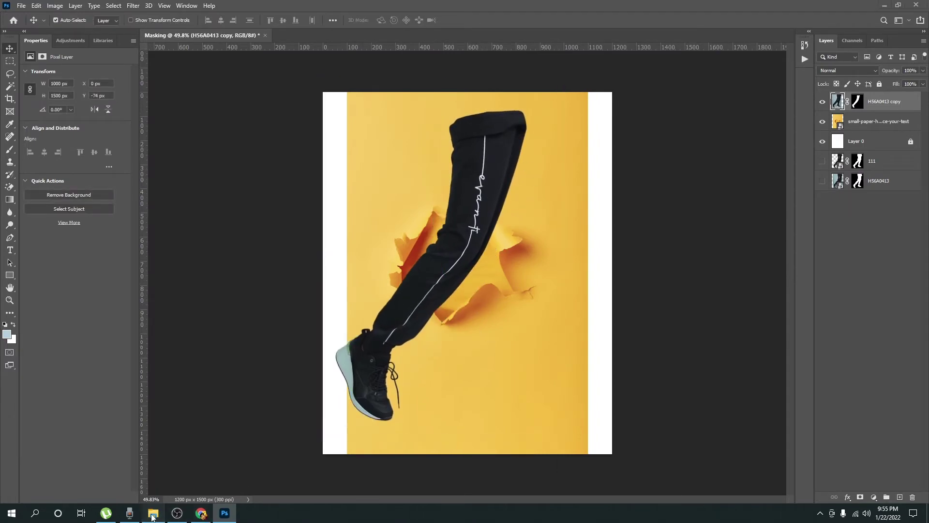
left_click(153, 513)
left_click(286, 92)
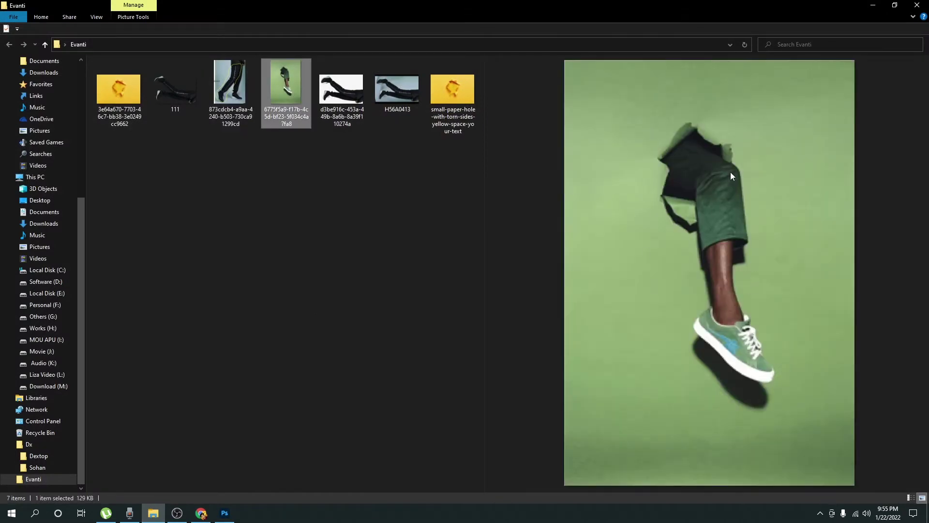
key("alt+Tab")
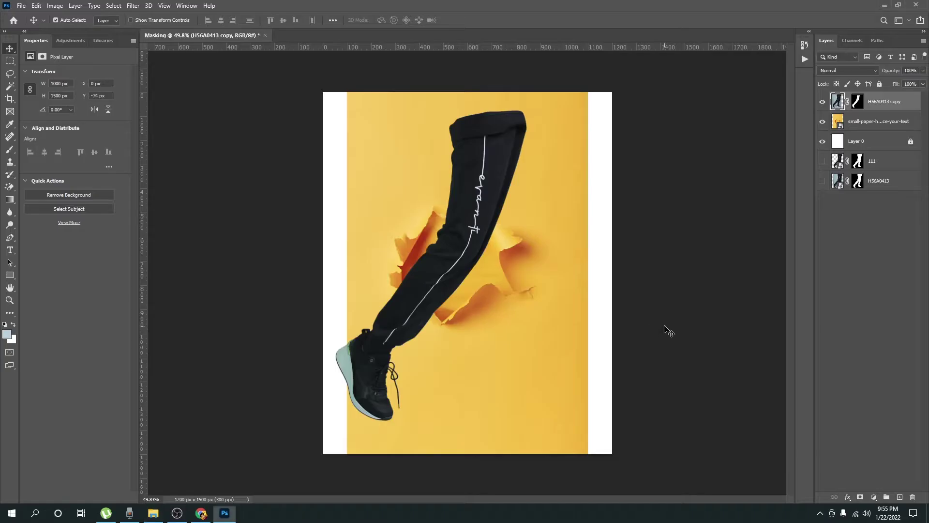
Step: Rotate the leg more upright and shift the torn paper up and left
key("ctrl+t")
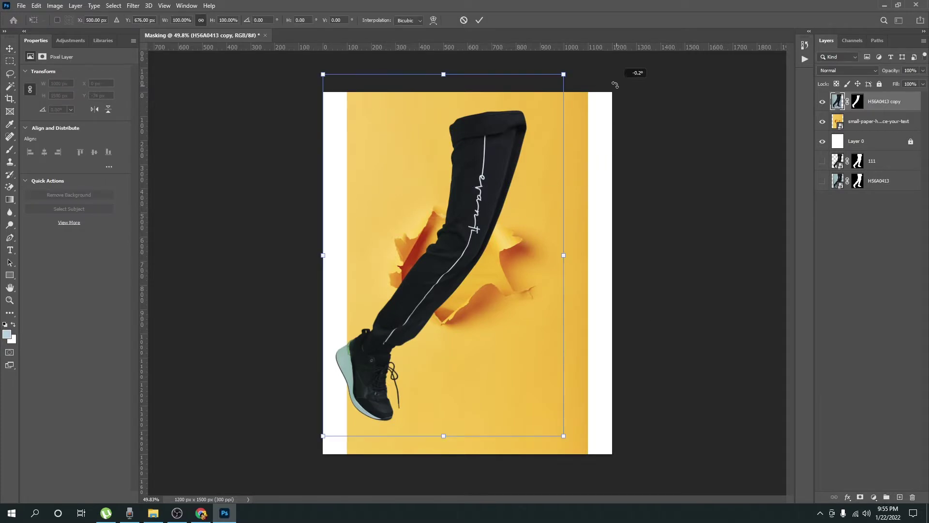
left_click_drag(614, 81, 468, 72)
key("Return")
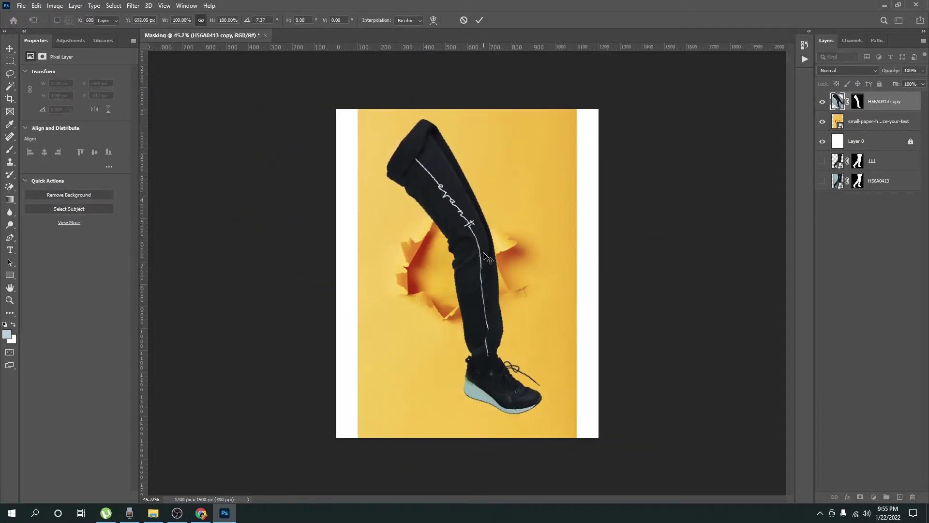
left_click_drag(539, 245, 505, 141)
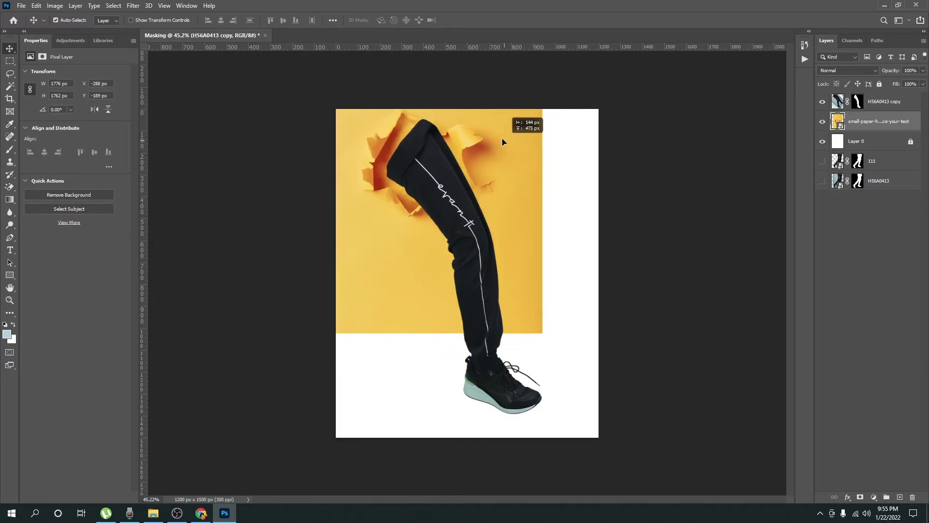
Step: Shrink the torn paper from its right side and shift it slightly down-right
key("ctrl+t")
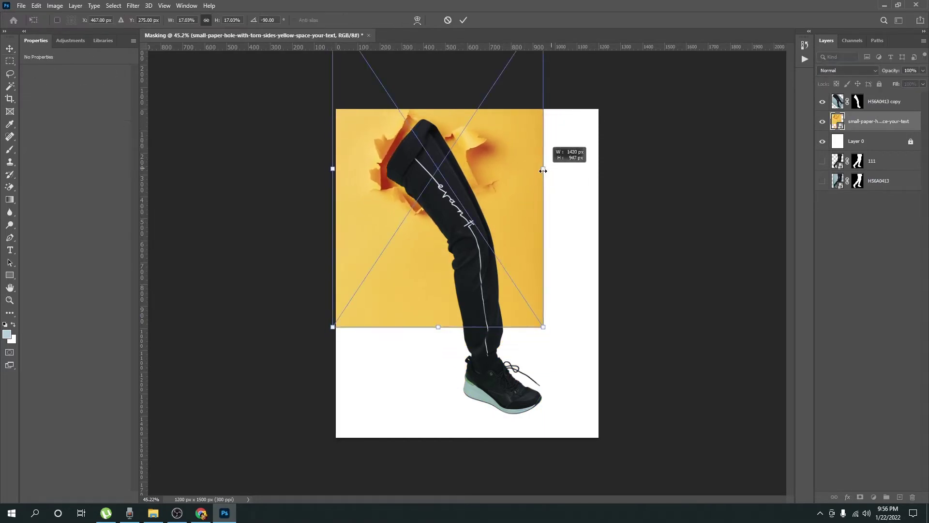
mouse_move(546, 154)
left_mouse_down()
mouse_move(510, 160)
mouse_move(553, 188)
mouse_move(532, 176)
mouse_move(503, 180)
left_mouse_up()
key("Return")
left_click(852, 102)
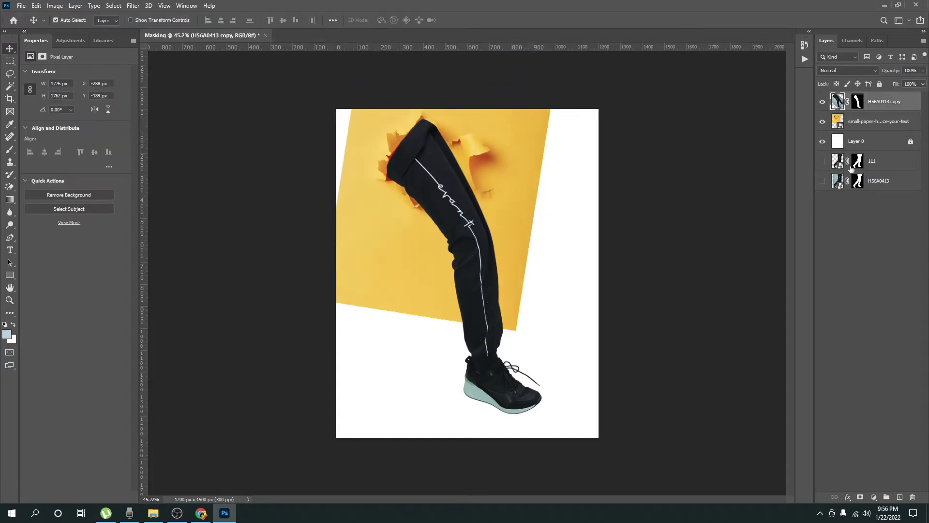
left_click_drag(525, 207, 531, 213)
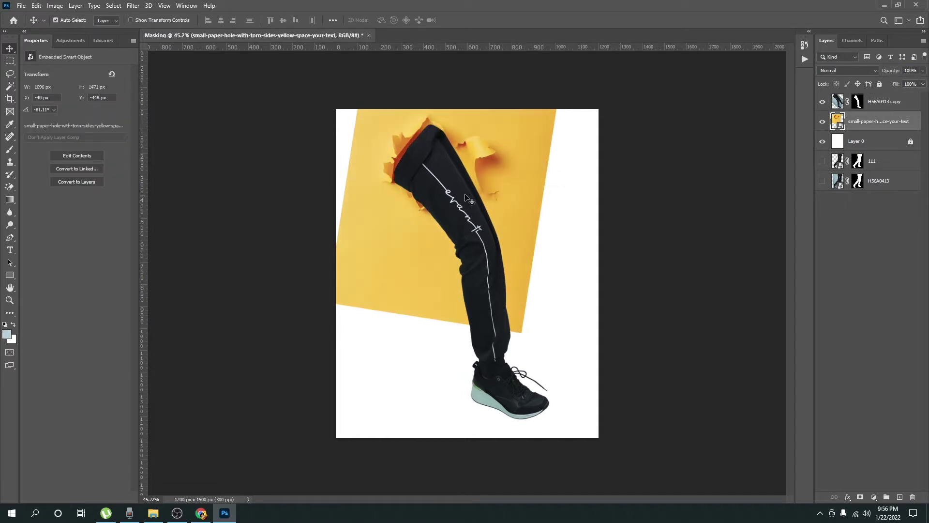
Step: Lower the H56A0413 copy leg layer's opacity to 60%
left_click(837, 102)
left_click_drag(890, 73, 887, 70)
scroll(433, 125, "up", 3, "alt")
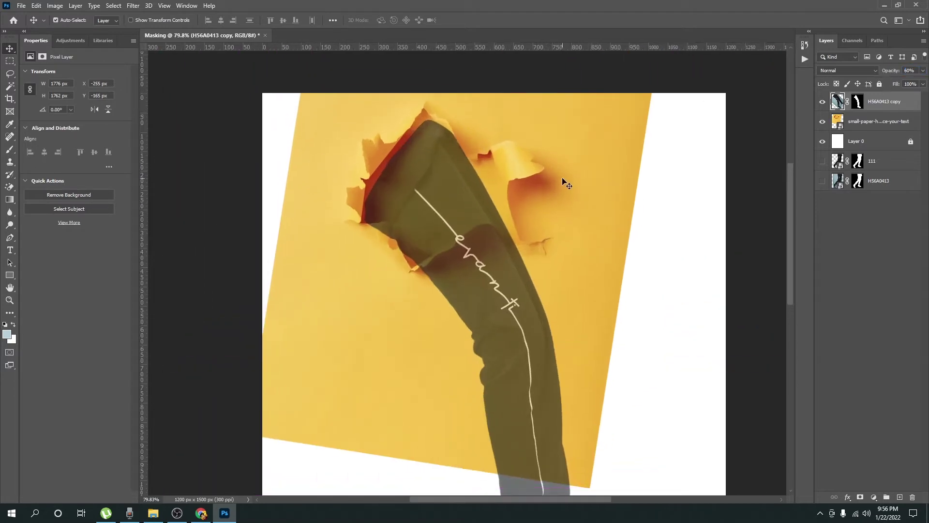
Step: Move the torn paper so its hole sits under the thigh
mouse_move(564, 182)
left_mouse_down()
mouse_move(505, 163)
mouse_move(474, 332)
left_mouse_up()
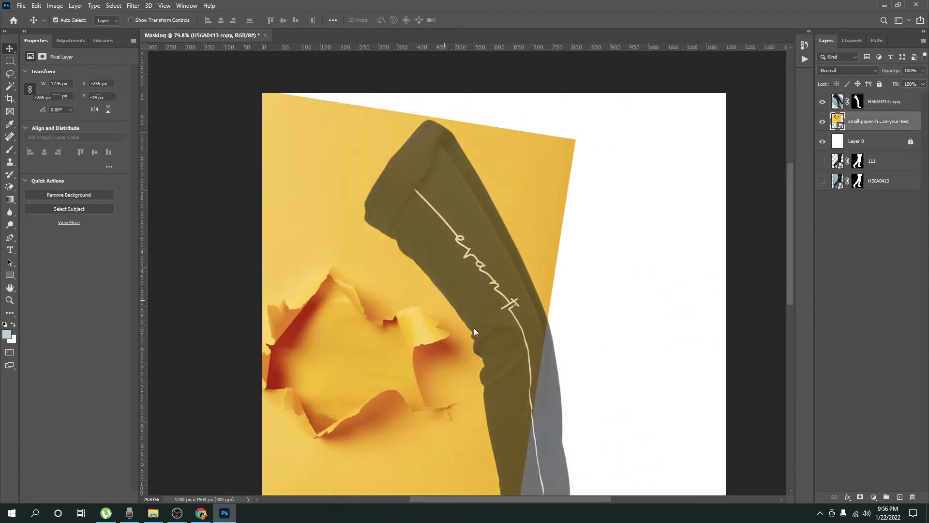
left_click_drag(346, 309, 338, 272)
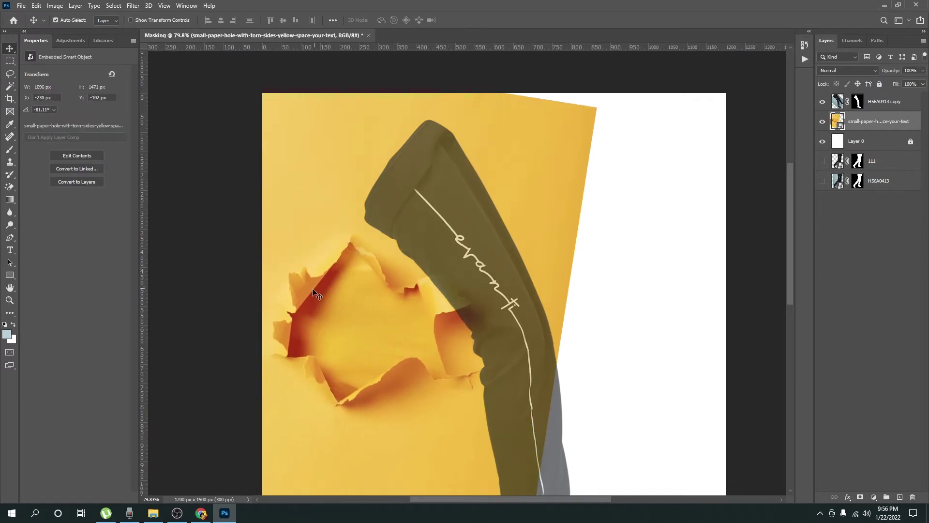
left_click_drag(336, 366, 453, 198)
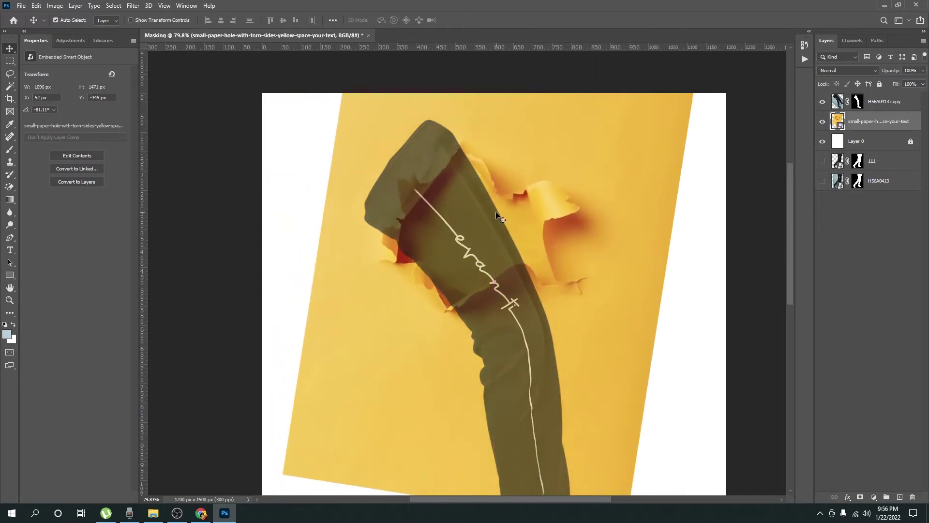
left_click_drag(605, 236, 595, 237)
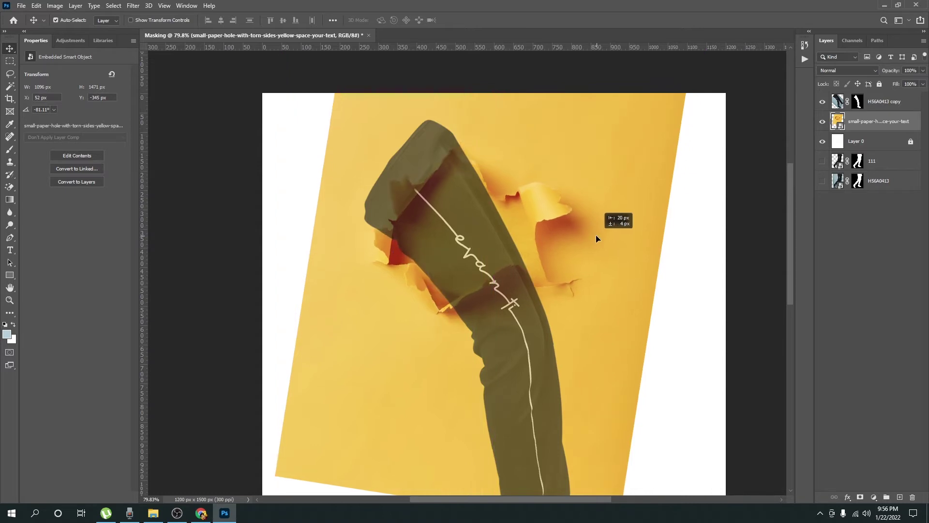
key("ctrl+0")
Step: Rotate the torn paper to about -65° and adjust its size
key("ctrl+t")
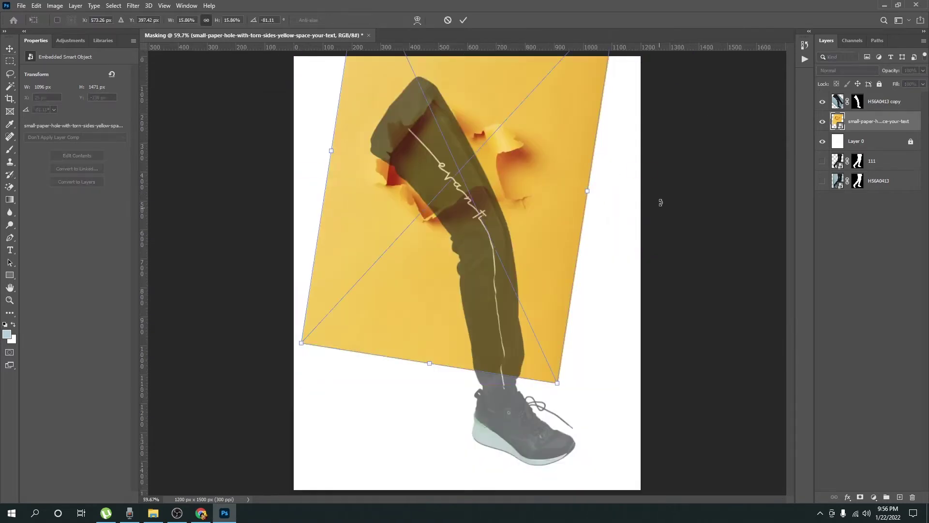
mouse_move(657, 199)
left_mouse_down()
mouse_move(657, 183)
mouse_move(659, 216)
left_mouse_up()
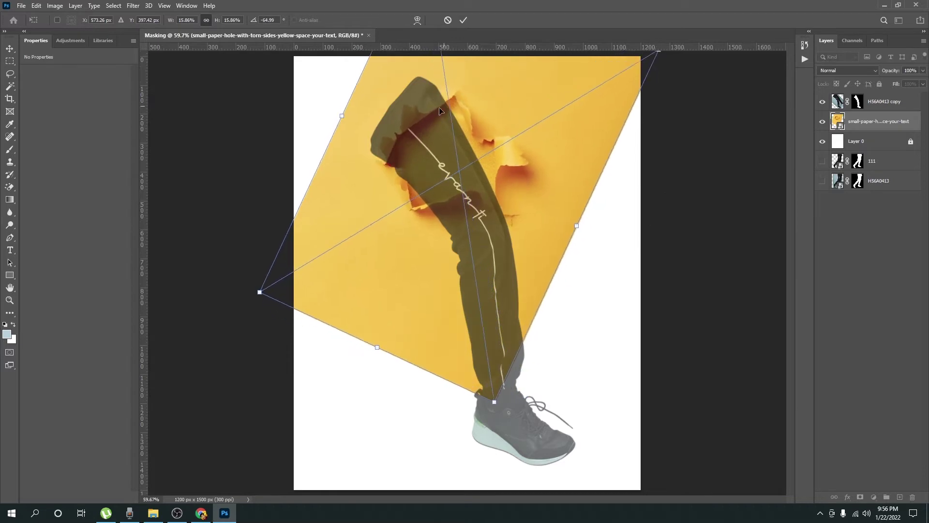
left_click_drag(553, 121, 553, 132)
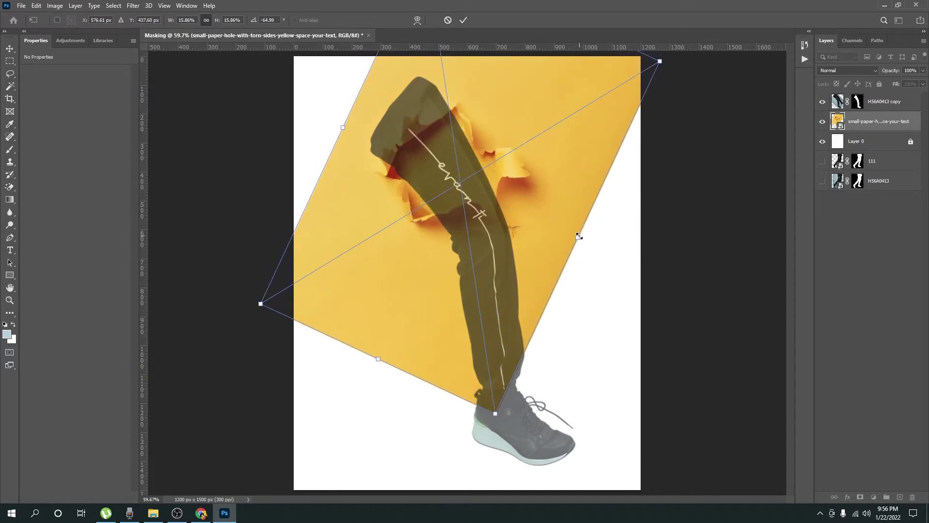
left_click_drag(579, 236, 565, 233)
key("Return")
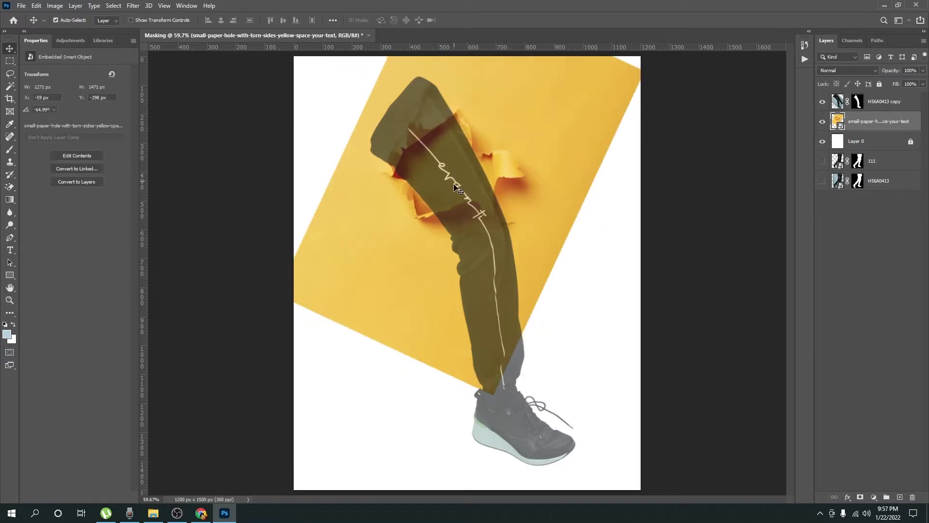
Step: Select the top H56A0413 copy layer and clear the current selection
left_click(872, 101)
scroll(420, 108, "up", 5)
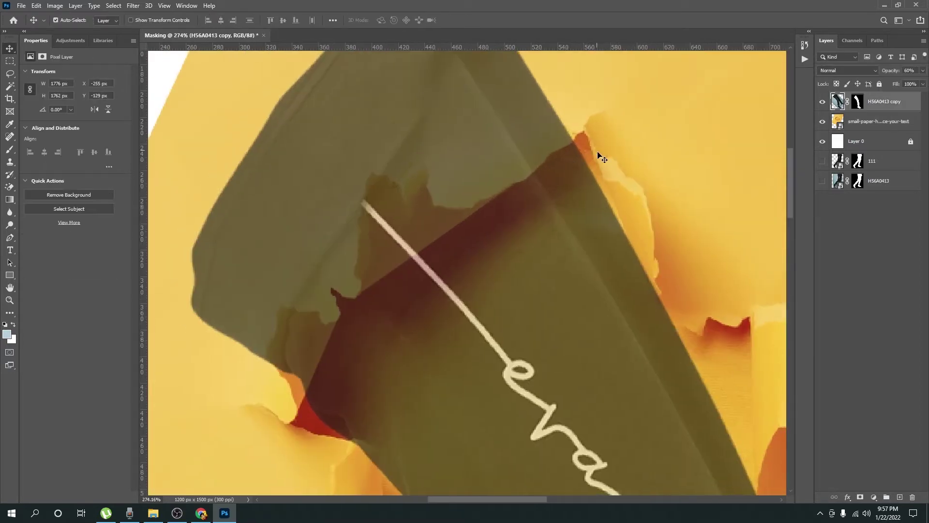
scroll(601, 157, "down", 3)
scroll(569, 243, "down", 2)
key("w")
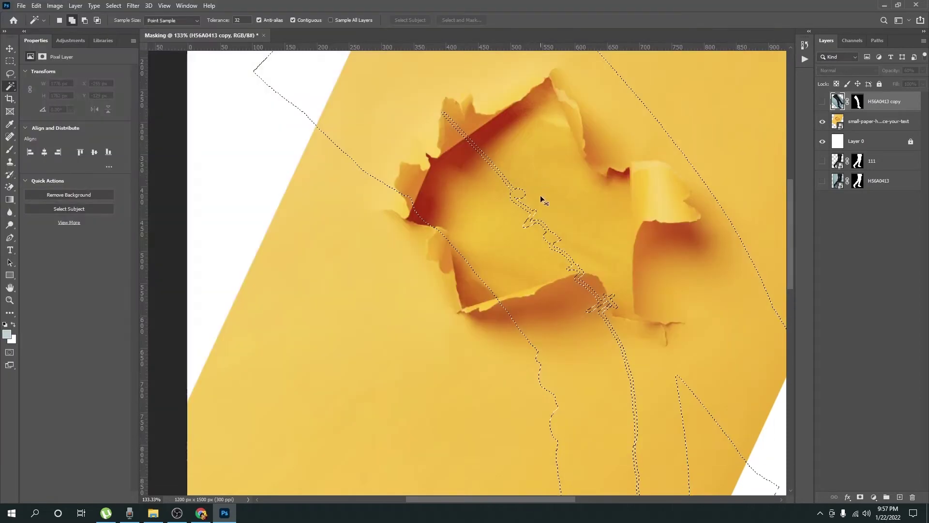
key("ctrl+d")
Step: Save as Masking.psd in Desktop > Evanti, accepting Maximize Compatibility
key("ctrl+s")
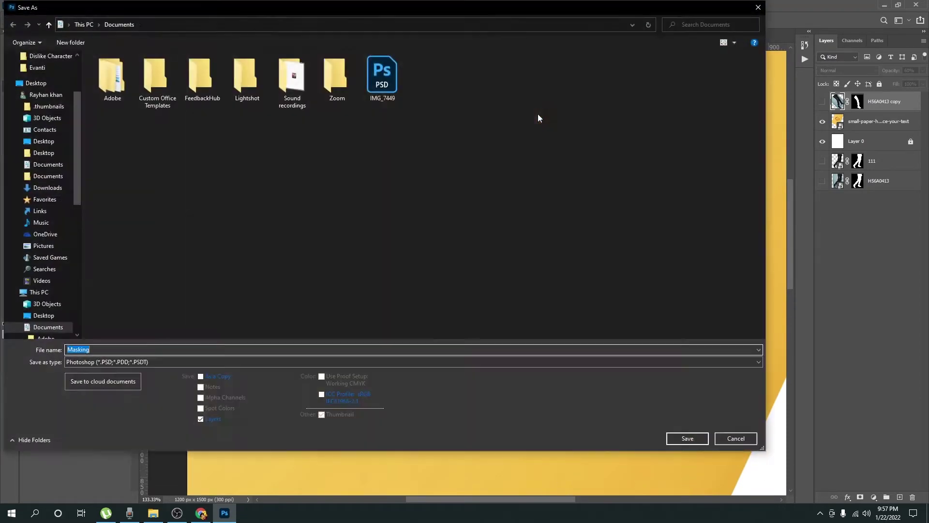
left_click(83, 24)
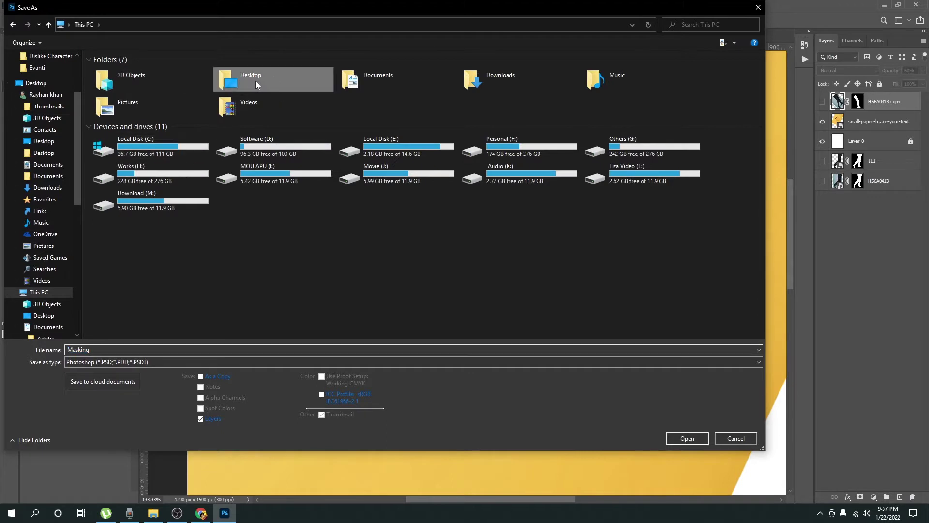
double_click(265, 76)
double_click(201, 103)
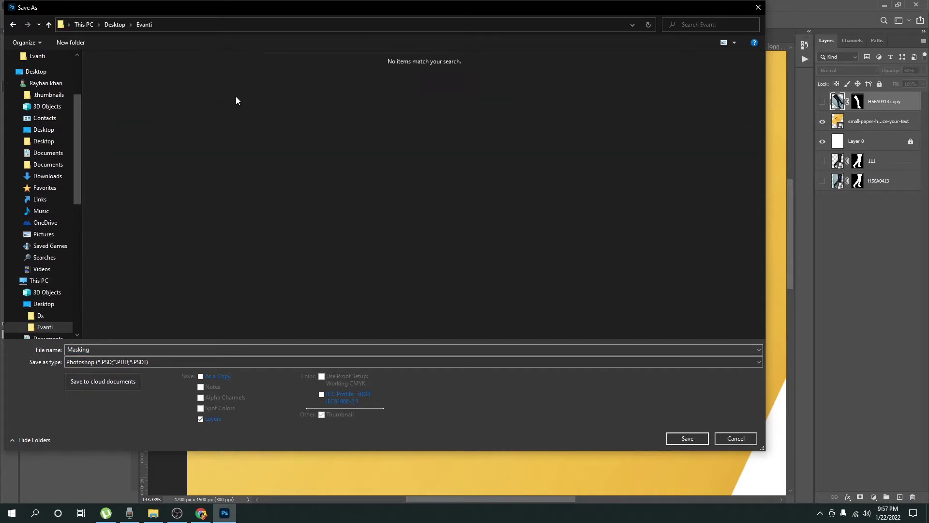
left_click(678, 438)
left_click(567, 147)
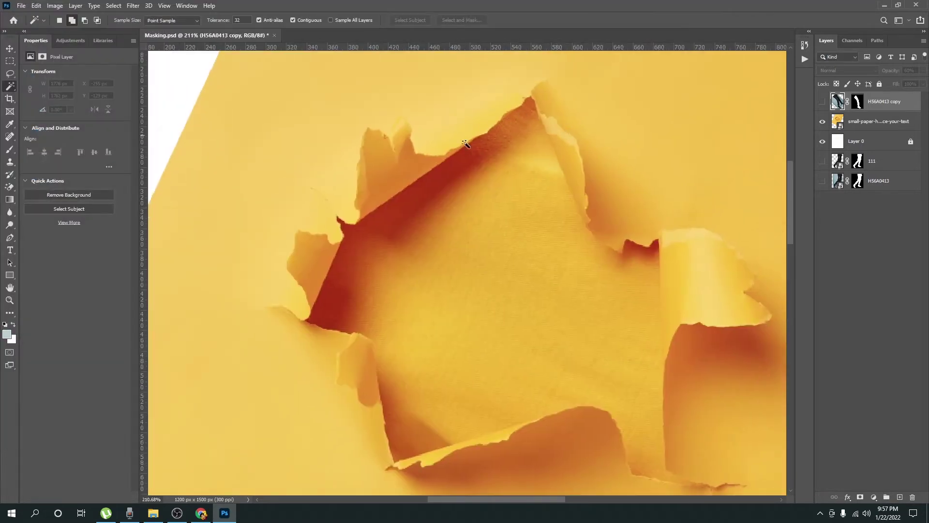
Step: With the Pen tool, anchor a path along the hole's upper and right torn edges
key("p")
scroll(319, 305, "up", 3)
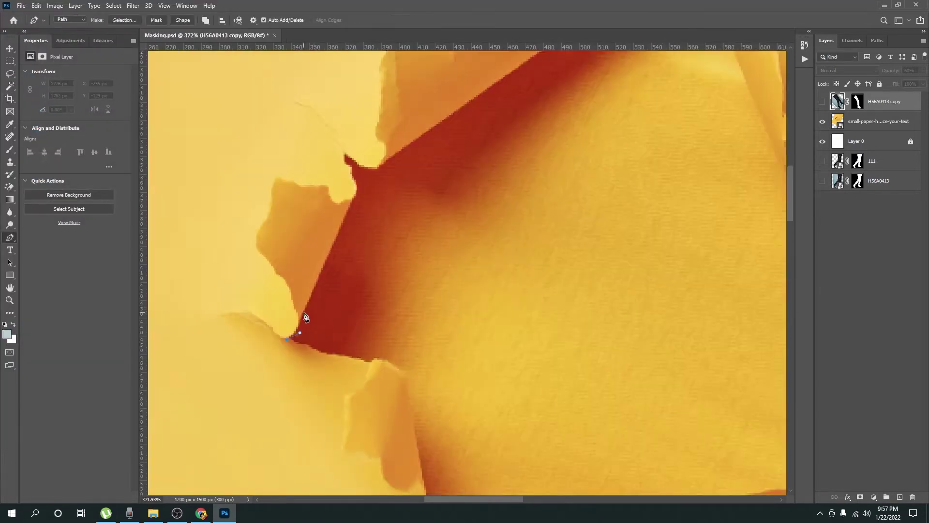
left_click(317, 276)
left_click_drag(388, 163, 252, 291)
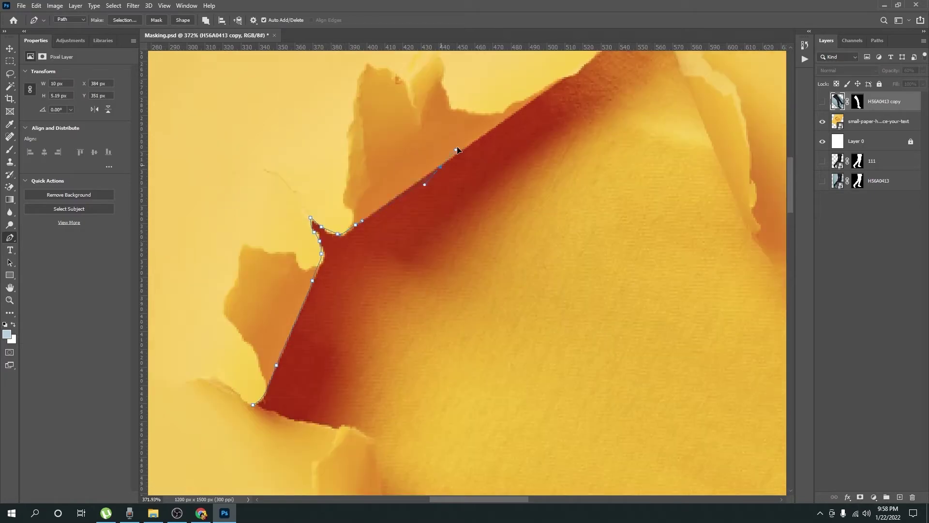
left_click(448, 176)
left_click_drag(339, 242, 290, 281)
left_click(392, 218)
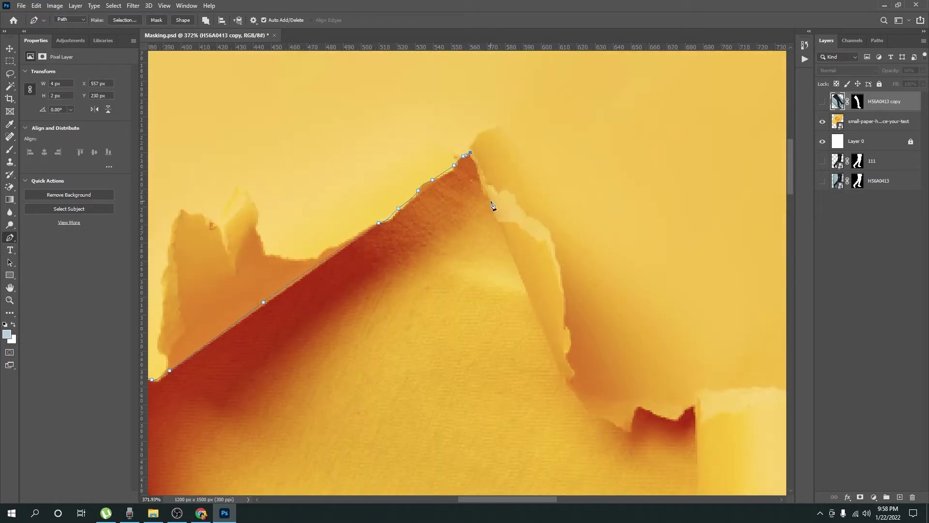
left_click(566, 380)
left_click_drag(576, 388, 325, 167)
left_click(341, 217)
left_click(366, 233)
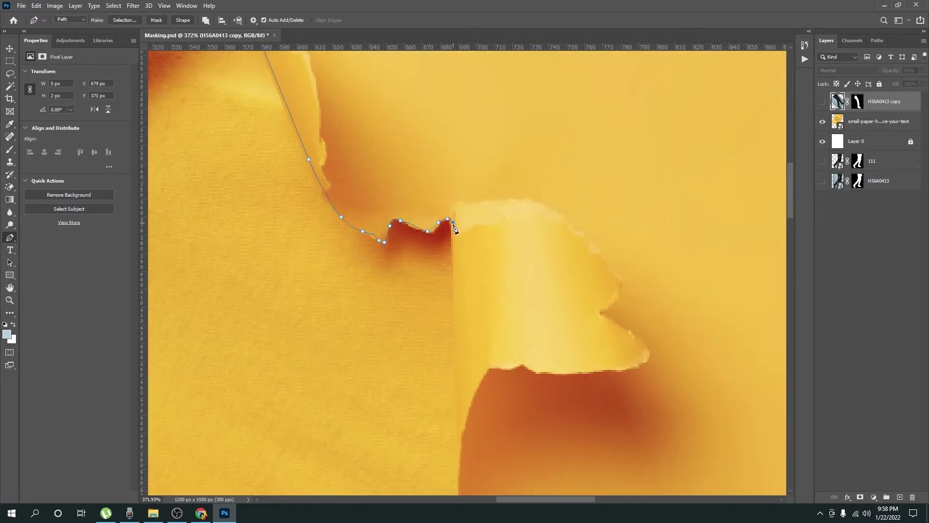
left_click(459, 476)
left_click_drag(459, 476, 463, 198)
left_click_drag(470, 322, 467, 334)
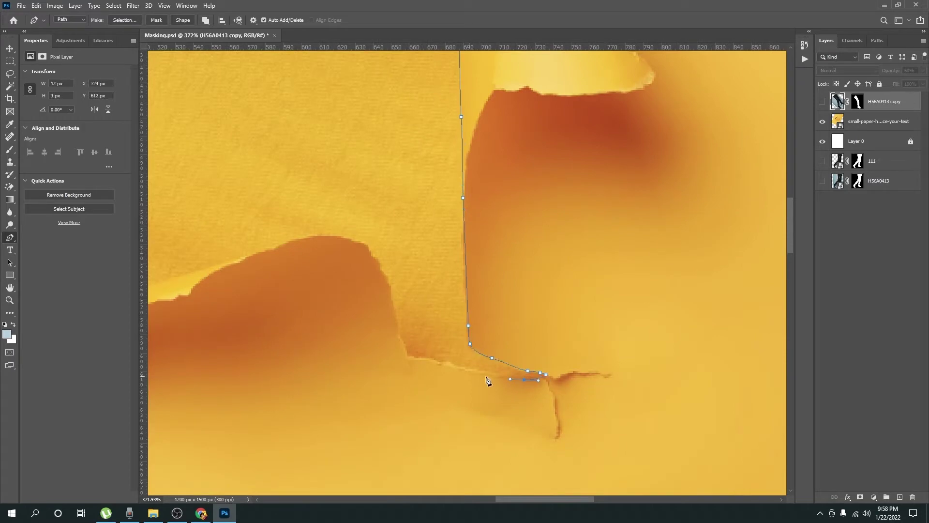
Step: Continue the path's anchors along the hole's curved lower torn edge
scroll(366, 288, "up", 2)
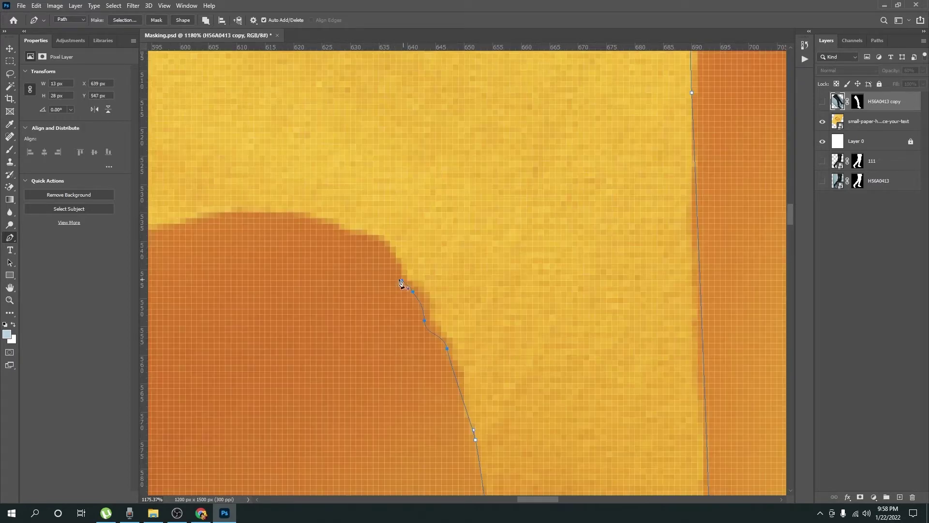
left_click(388, 256)
left_click(269, 218)
left_click_drag(270, 218, 624, 218)
left_click(446, 274)
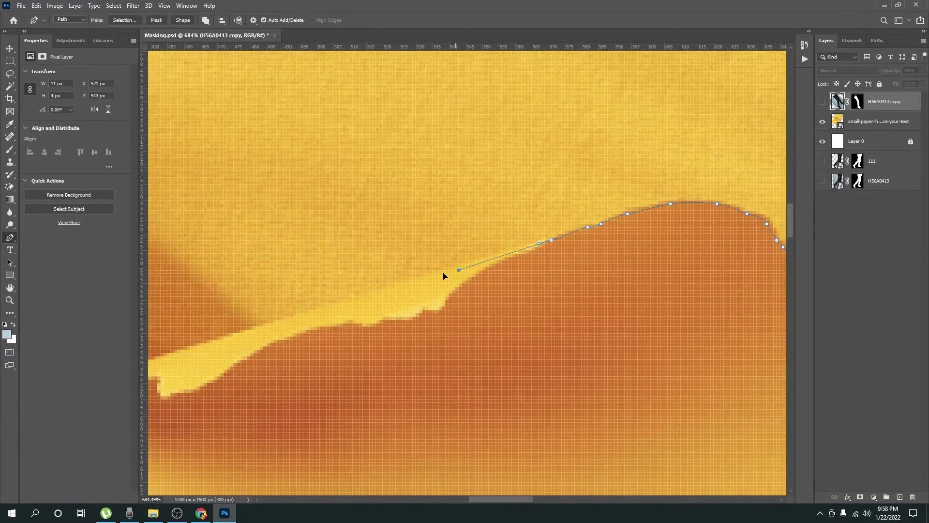
scroll(446, 274, "down", 1)
left_click(492, 262)
left_click(432, 280)
left_click_drag(411, 238, 408, 221)
Step: Trace up the left edge, close the path on its first anchor, and fit the view
left_click(402, 212)
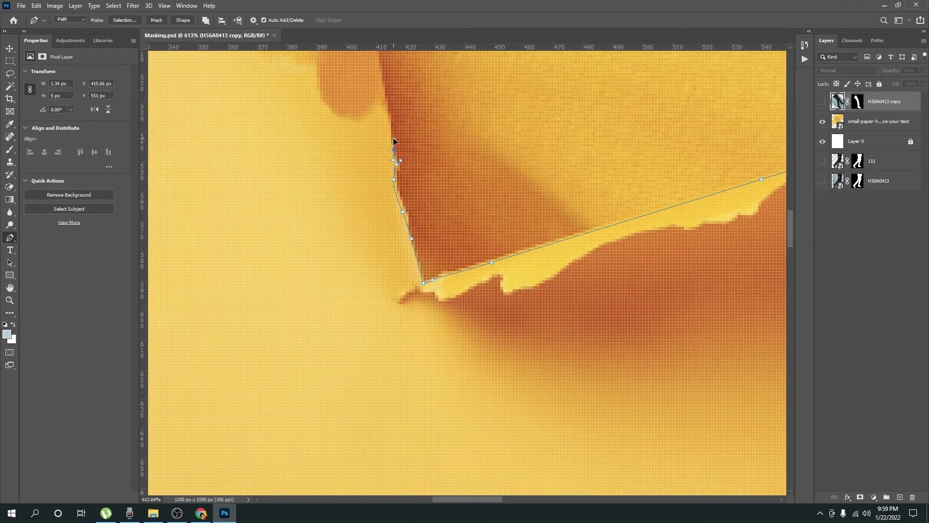
left_click(394, 165)
scroll(421, 199, "up", 5)
left_click(417, 185)
left_click(370, 153)
left_click(314, 154)
left_click(222, 120)
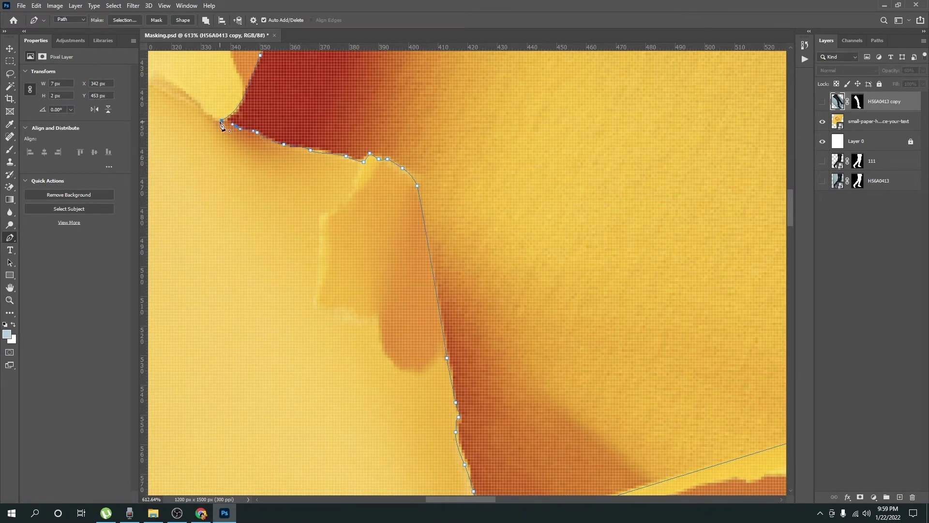
key("ctrl+0")
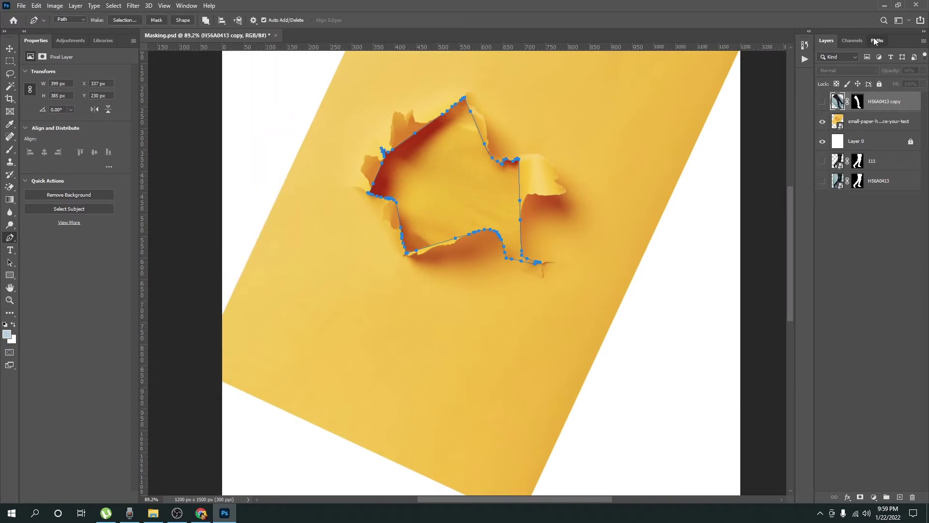
left_click(877, 40)
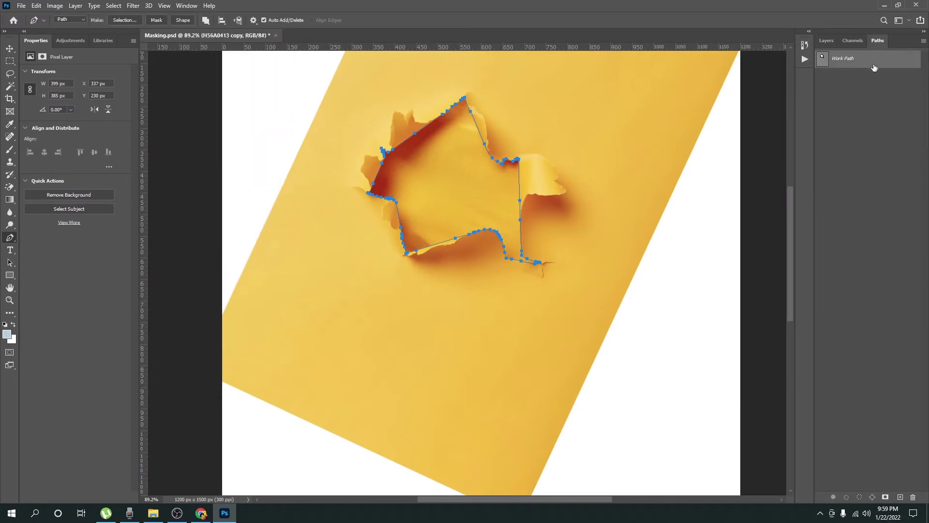
Step: Save the Work Path as Path 1 and load it as a selection around the hole
double_click(843, 59)
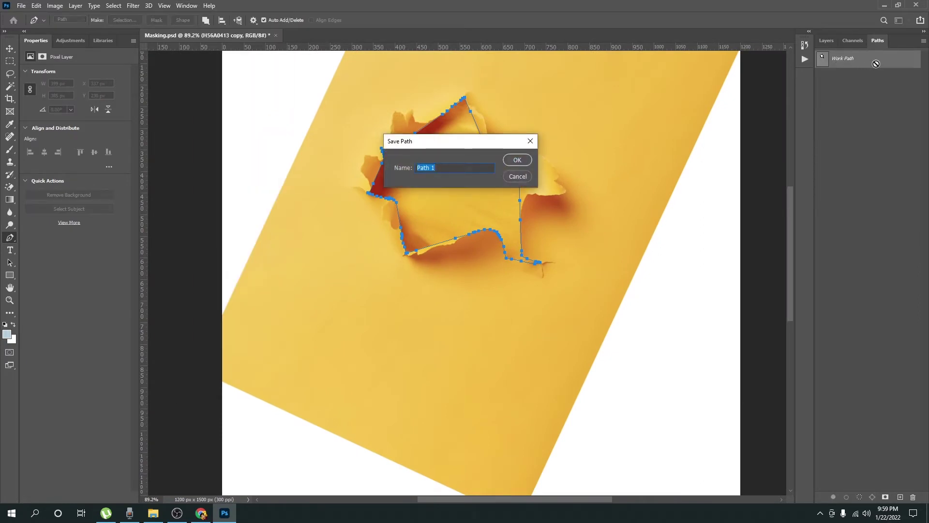
key("Return")
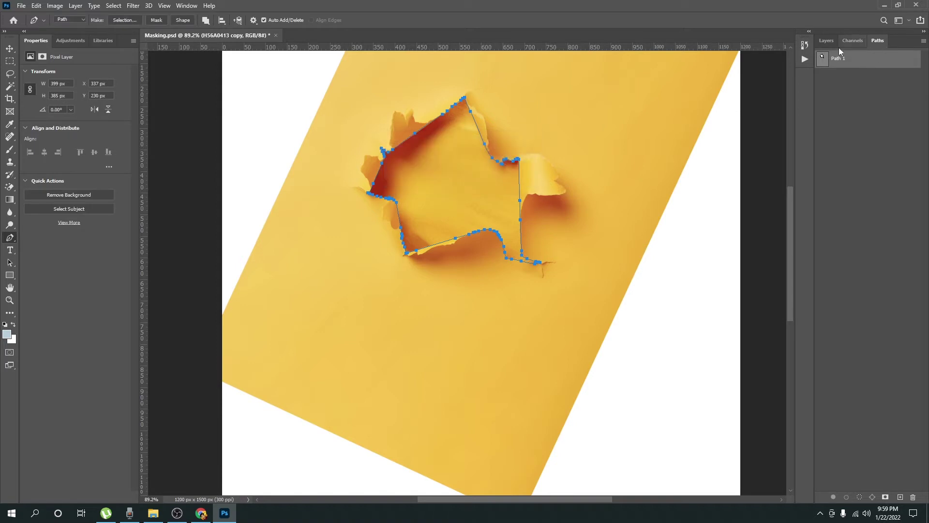
key("v")
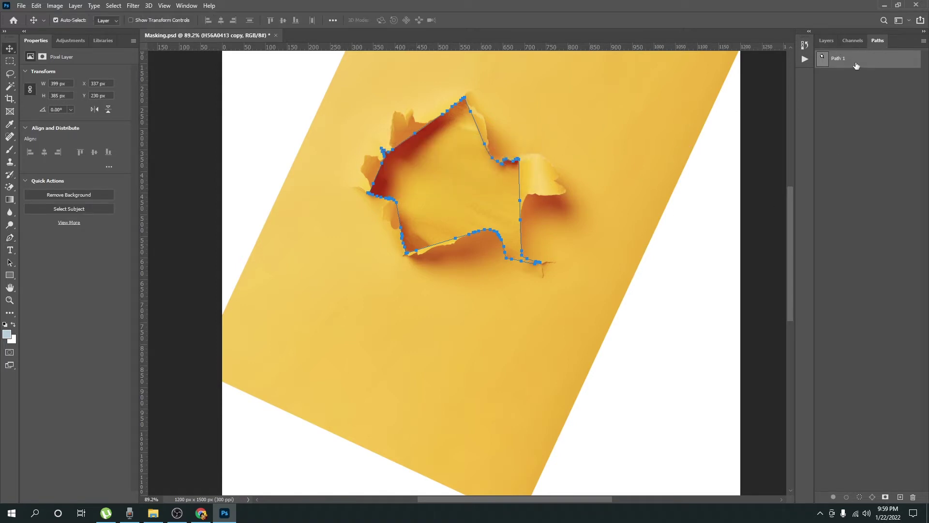
left_click(826, 40)
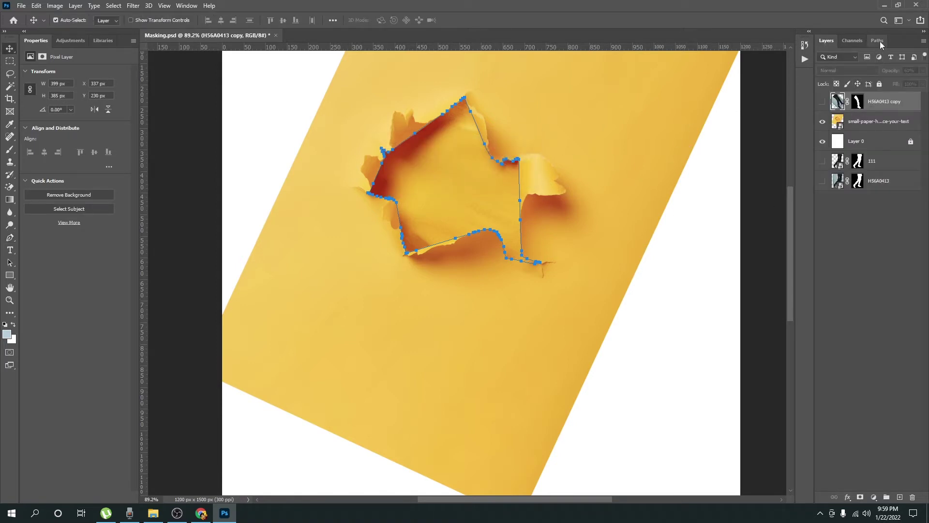
left_click(877, 41)
left_click(823, 60, "ctrl")
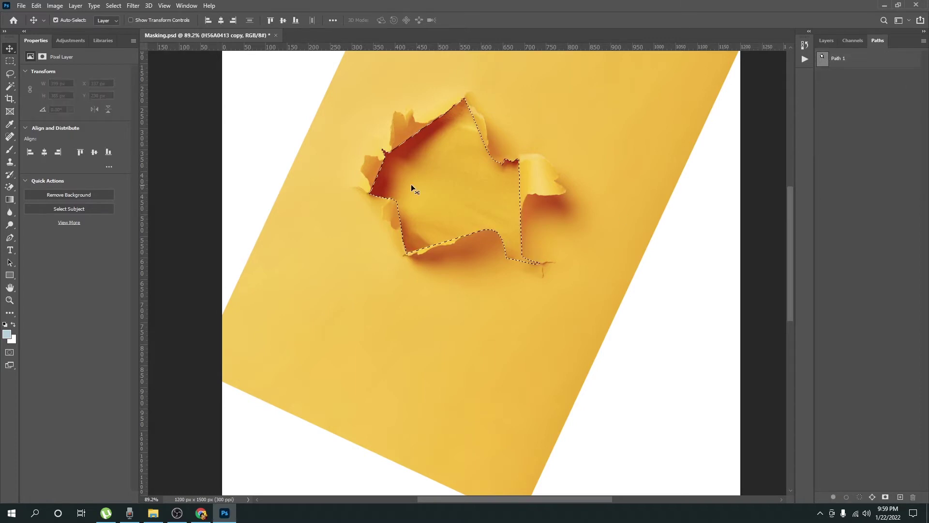
Step: Zoom in on the hole's upper-left edge, restoring the Path 1 selection
key("ctrl+d")
left_click_drag(407, 152, 442, 153)
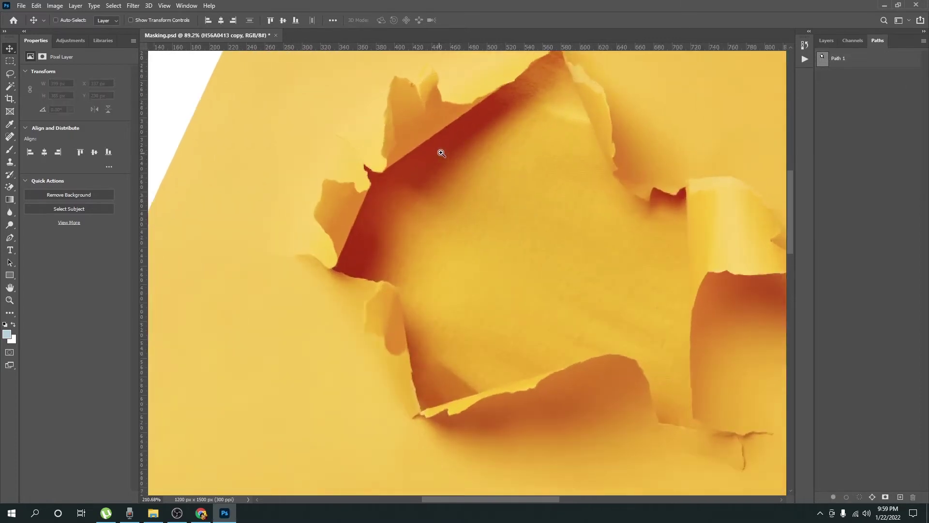
scroll(441, 153, "down", 3)
scroll(440, 298, "up", 2)
key("ctrl+z")
Step: Show the H56A0413 copy leg layer at 100% opacity, then drop the selection
left_click(826, 40)
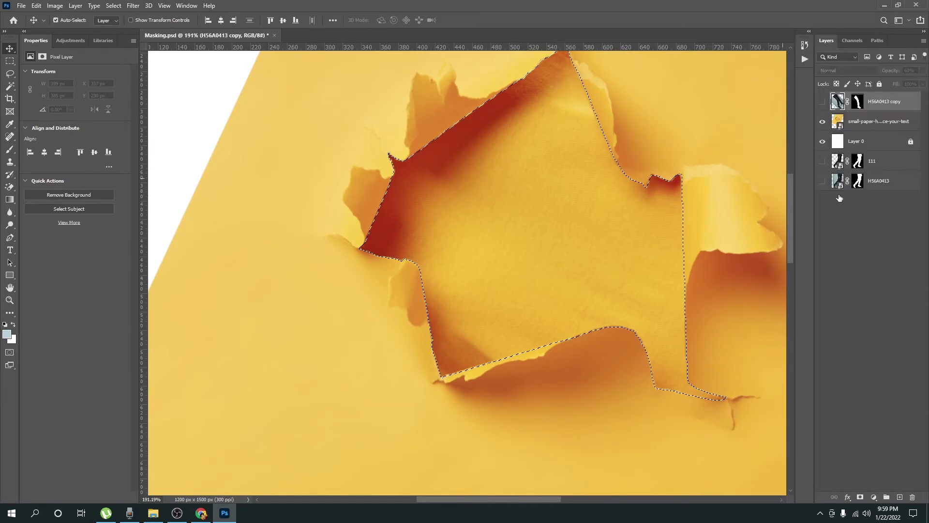
scroll(605, 141, "down", 2)
left_click(822, 101)
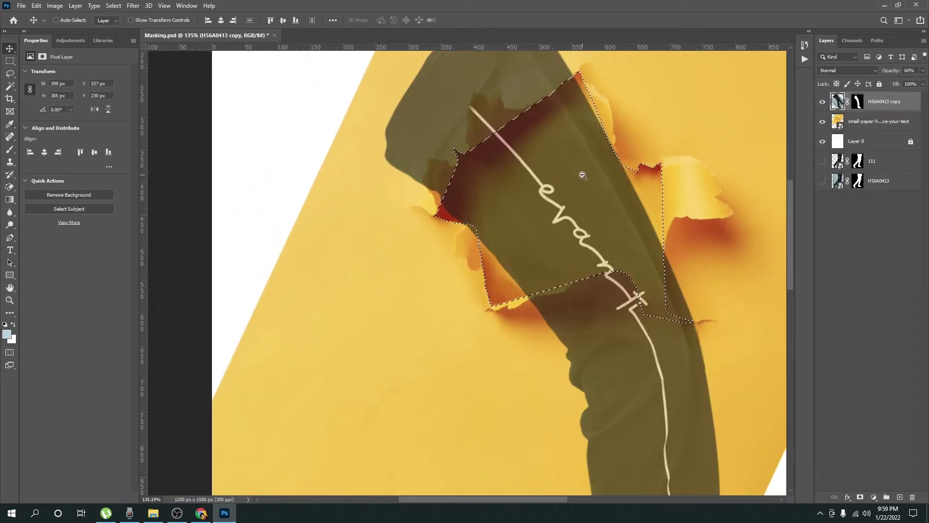
key("0")
scroll(559, 190, "down", 3)
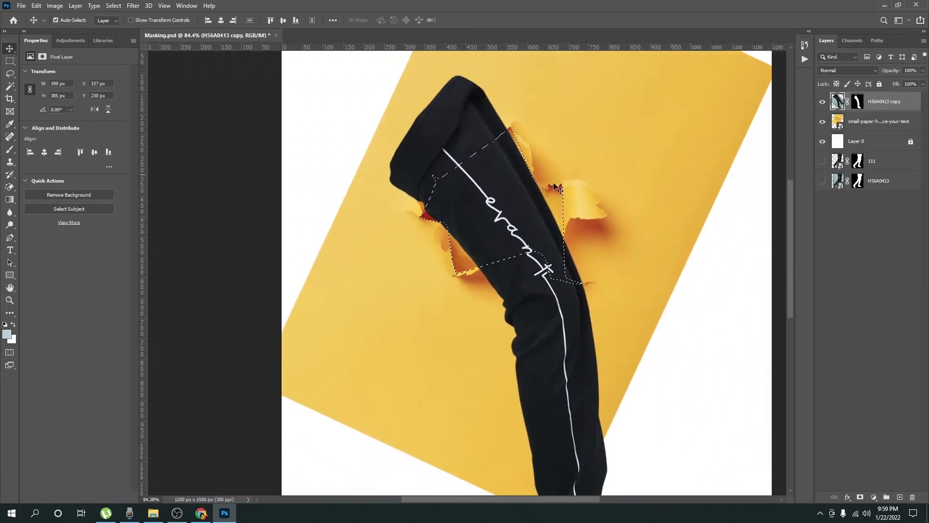
key("ctrl+d")
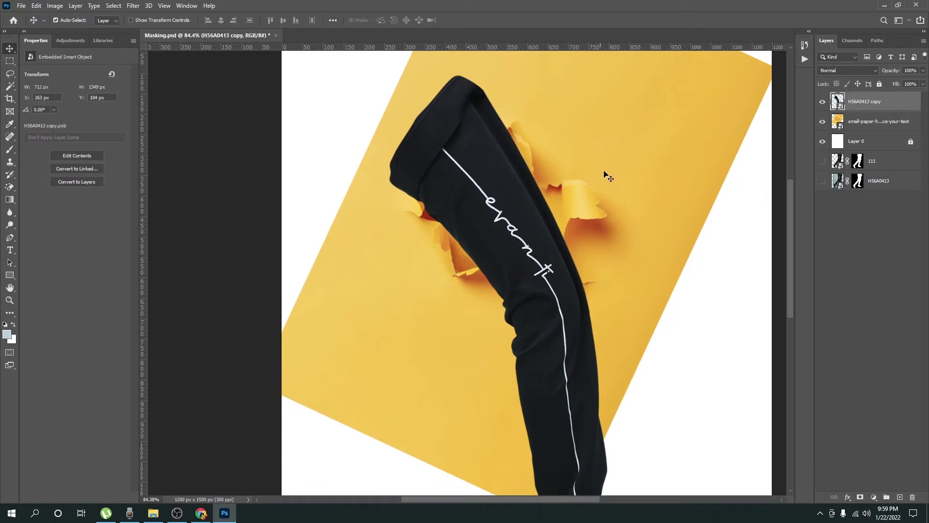
scroll(666, 152, "down", 1)
scroll(677, 145, "down", 1)
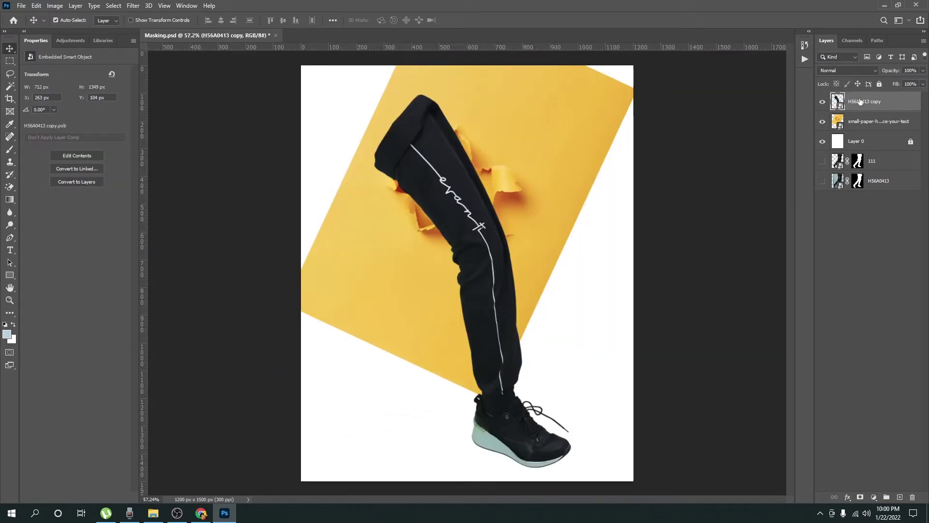
Step: Convert the H56A0413 copy leg layer into a smart object
right_click(898, 101)
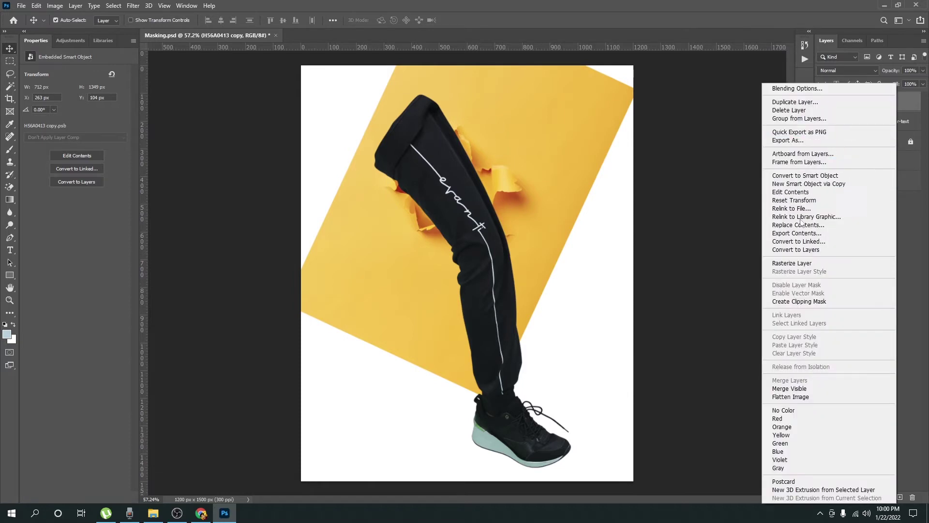
left_click(866, 112)
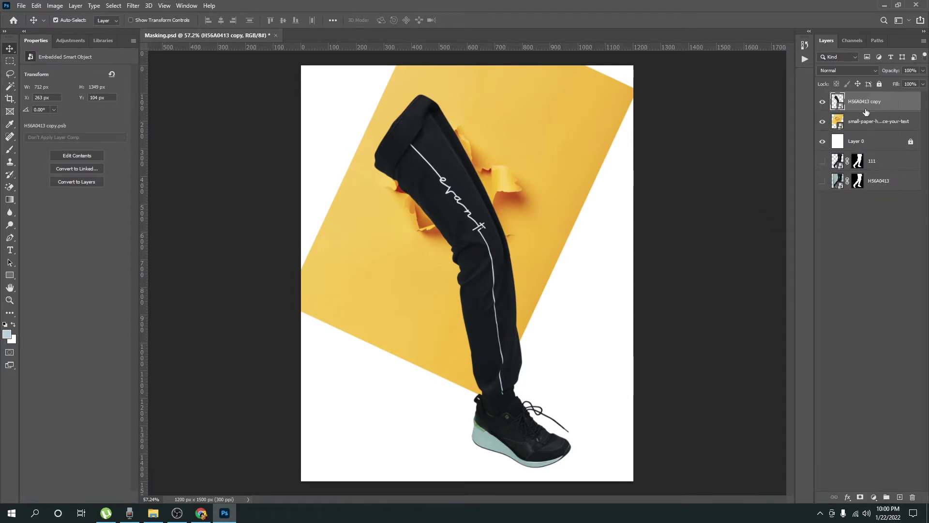
right_click(867, 112)
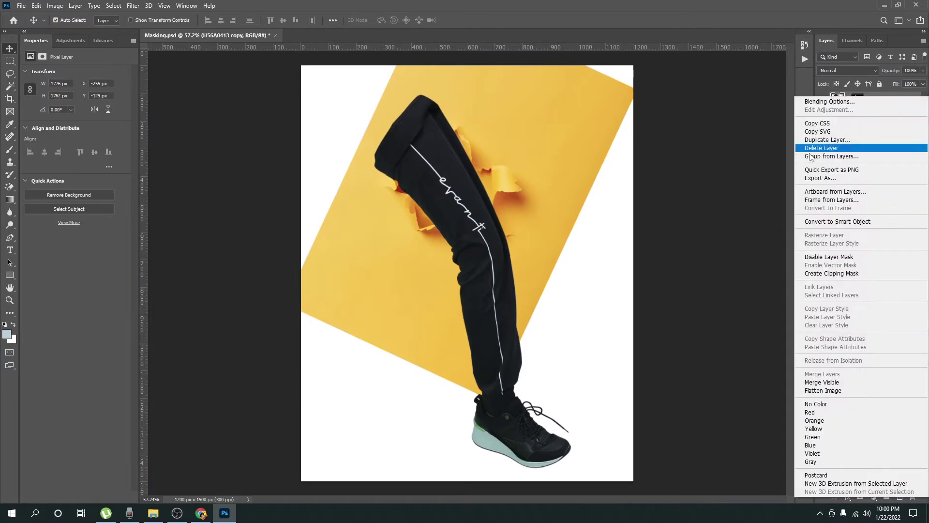
left_click(823, 223)
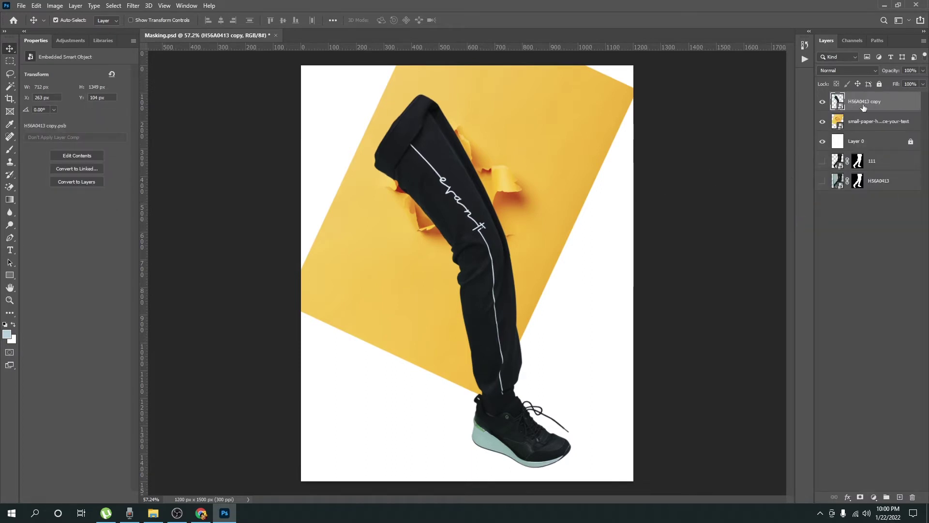
Step: Load Path 1 as a selection and add a layer mask to the leg layer
left_click(878, 41)
left_click(823, 60, "ctrl")
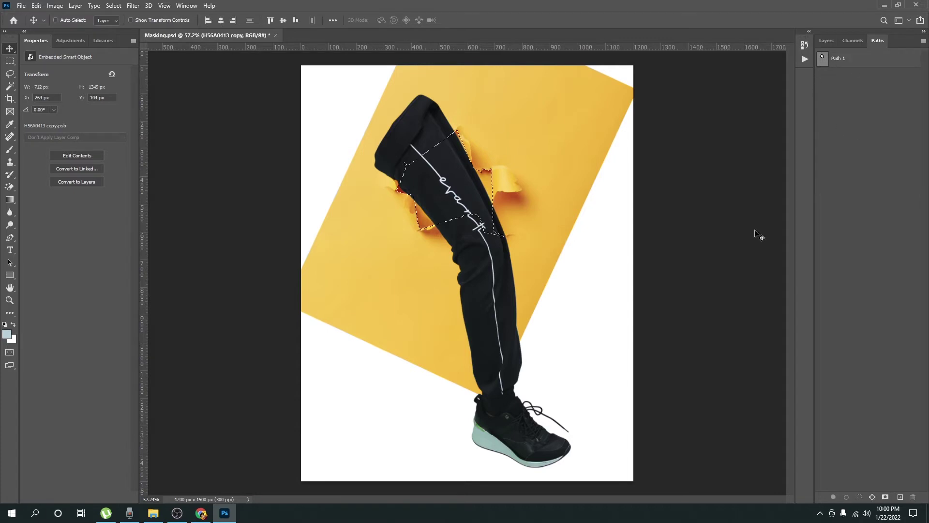
left_click(822, 41)
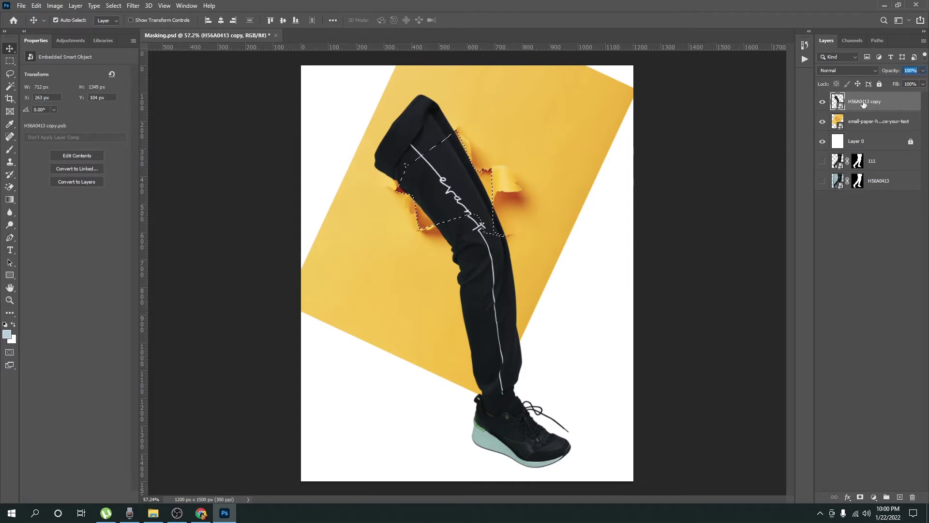
left_click(860, 497)
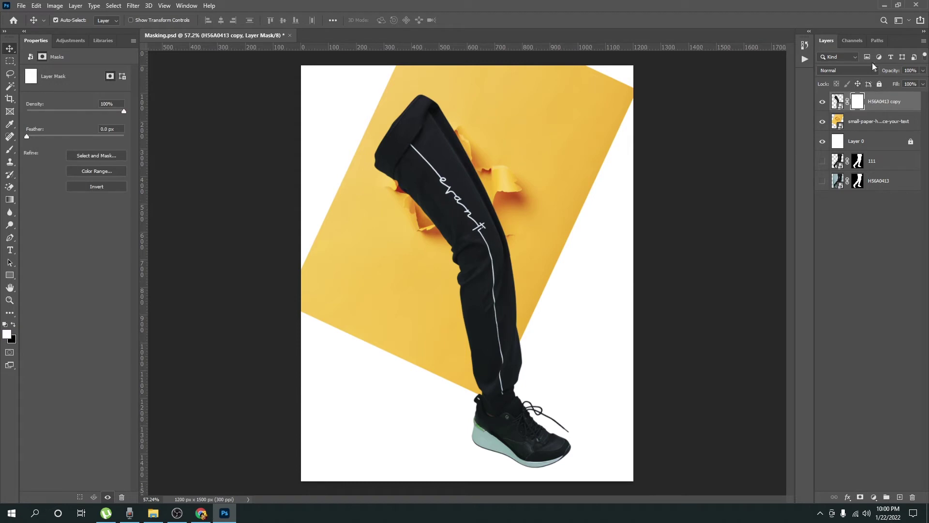
Step: Load Path 1, invert the selection, and brush black into the mask over the leg's top
left_click(878, 41)
left_click(825, 62, "ctrl")
left_click(826, 41)
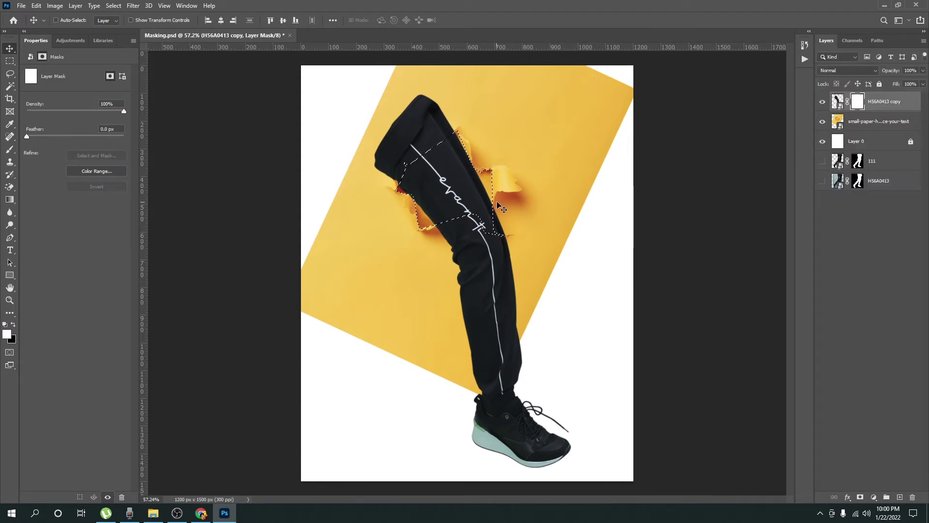
key("ctrl+shift+i")
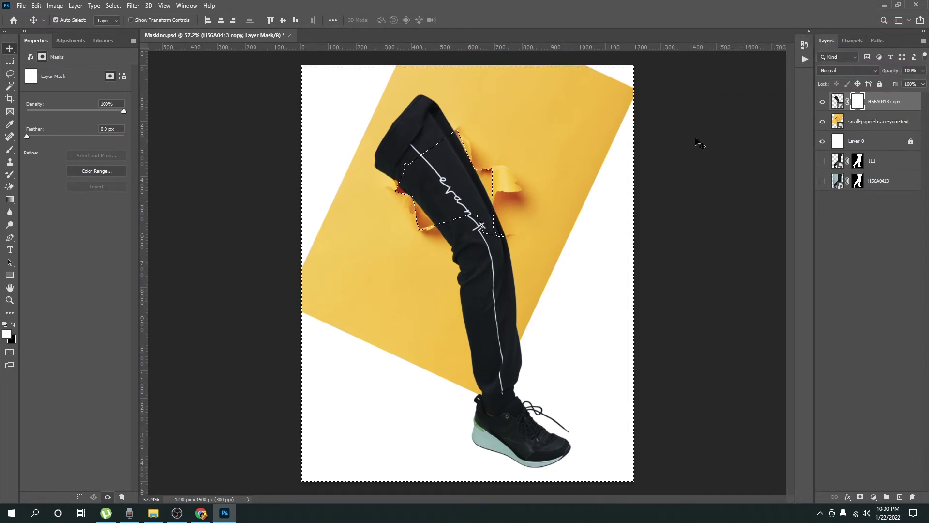
key("ctrl+shift+i")
key("b")
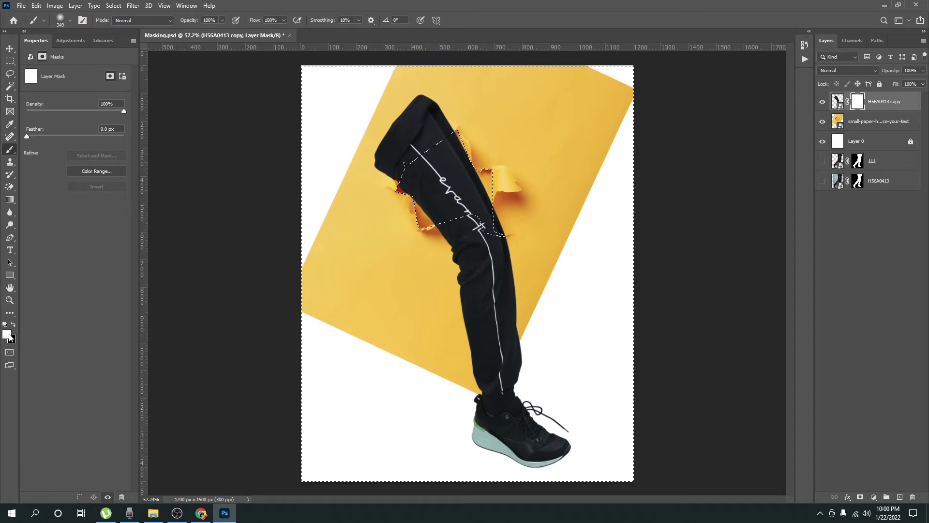
mouse_move(425, 162)
left_mouse_down()
mouse_move(476, 103)
mouse_move(363, 161)
left_mouse_up()
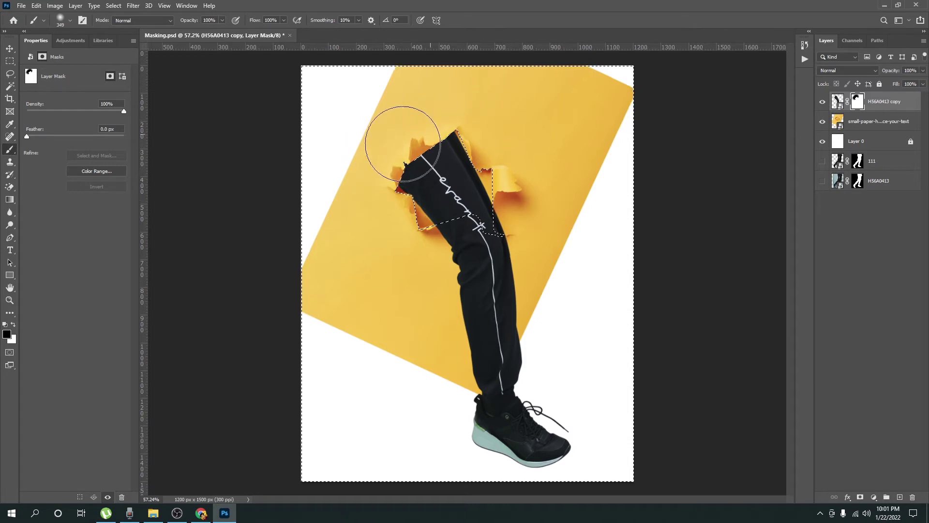
Step: Toggle the mask-only view to compare the hidden thigh with the composite
left_click(856, 100, "alt")
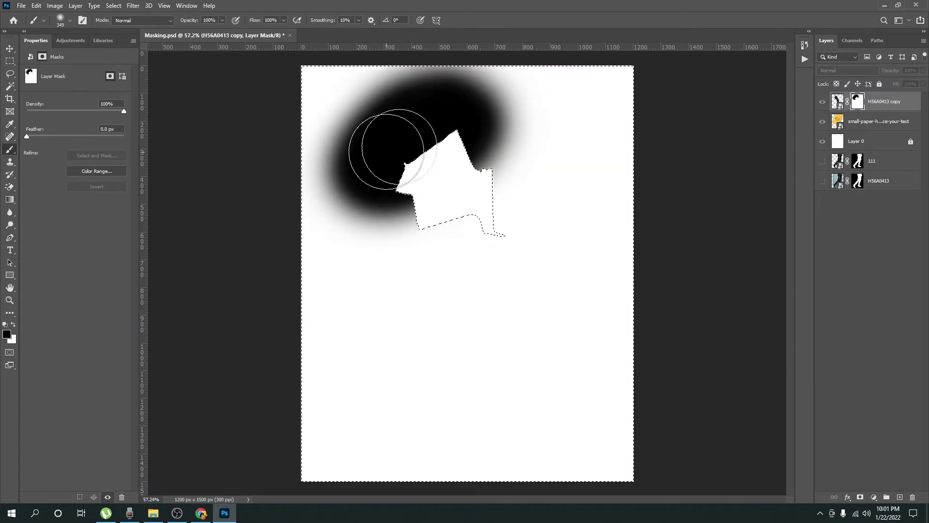
left_click(858, 102, "alt")
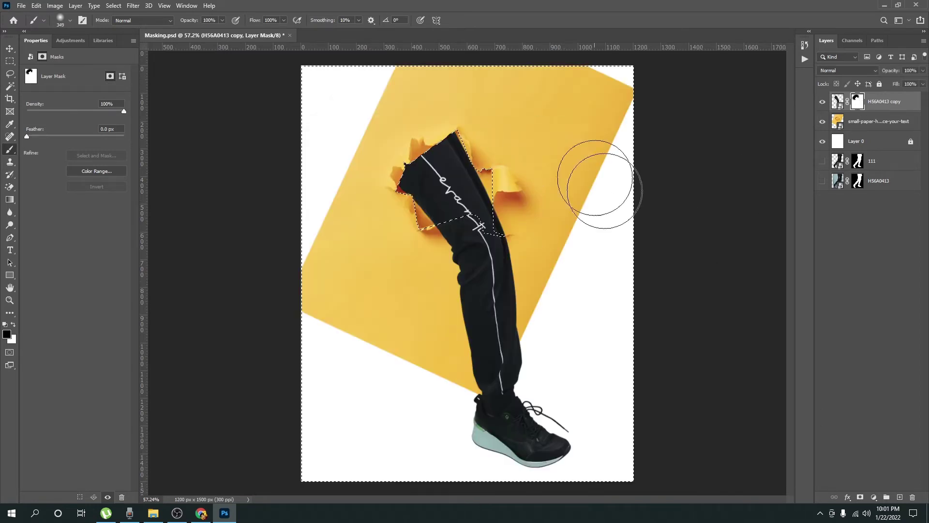
left_click(858, 102, "alt")
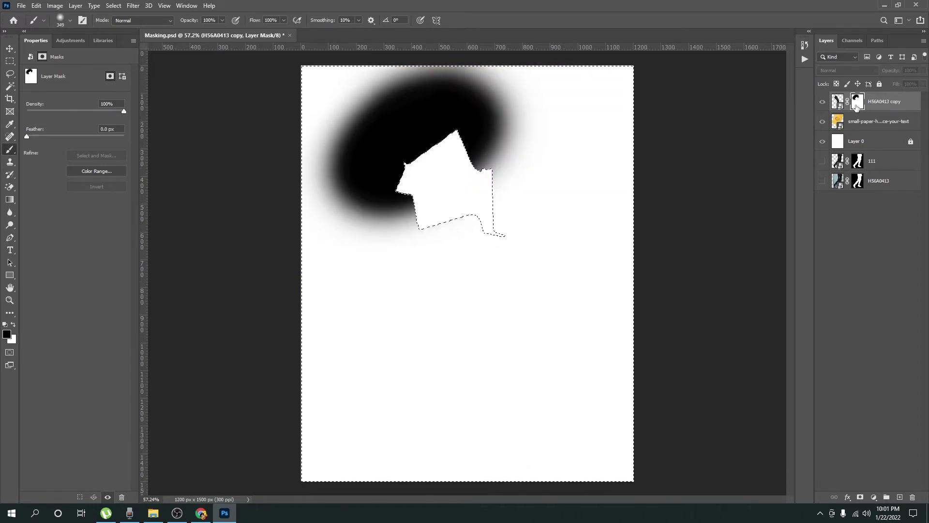
left_click(857, 106, "alt")
scroll(426, 147, "up", 4, "alt")
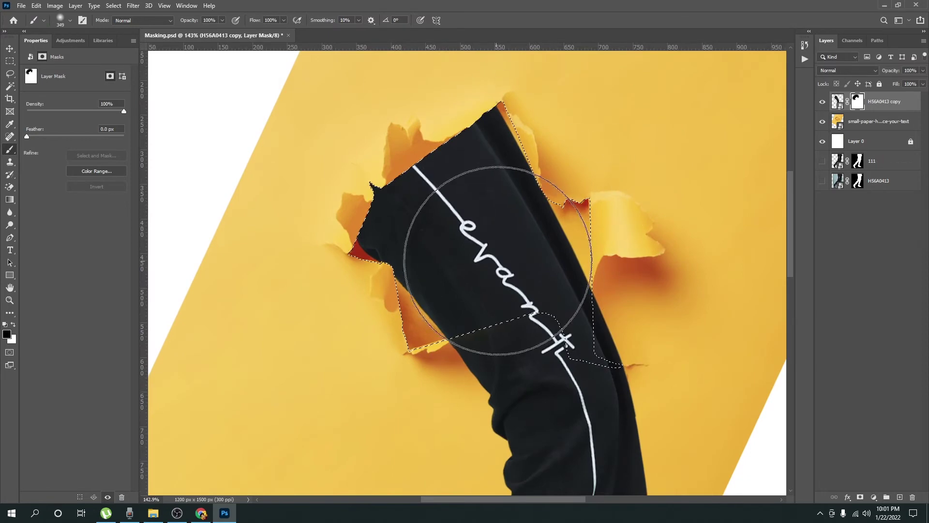
Step: Deselect, return to the Move tool, and zoom out to view the whole canvas
key("v")
key("ctrl+d")
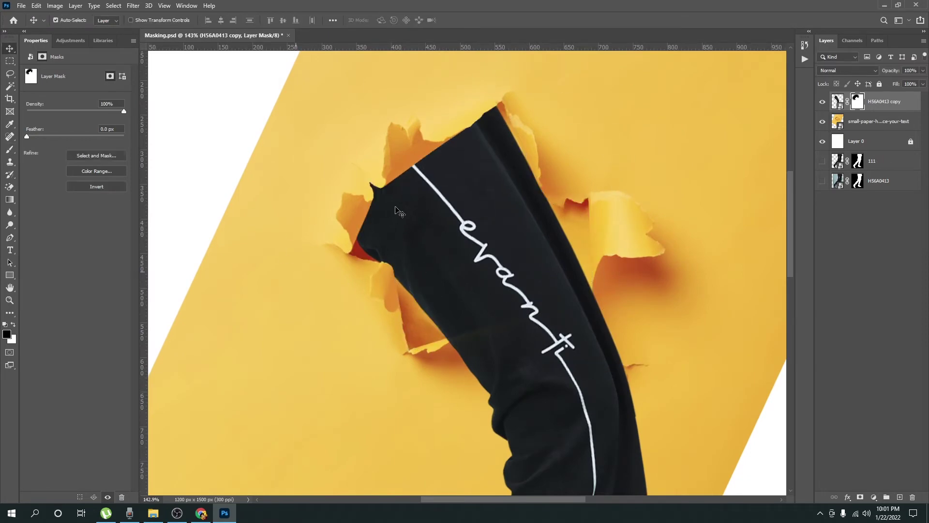
scroll(387, 218, "up", 5, "alt")
scroll(382, 218, "down", 4, "alt")
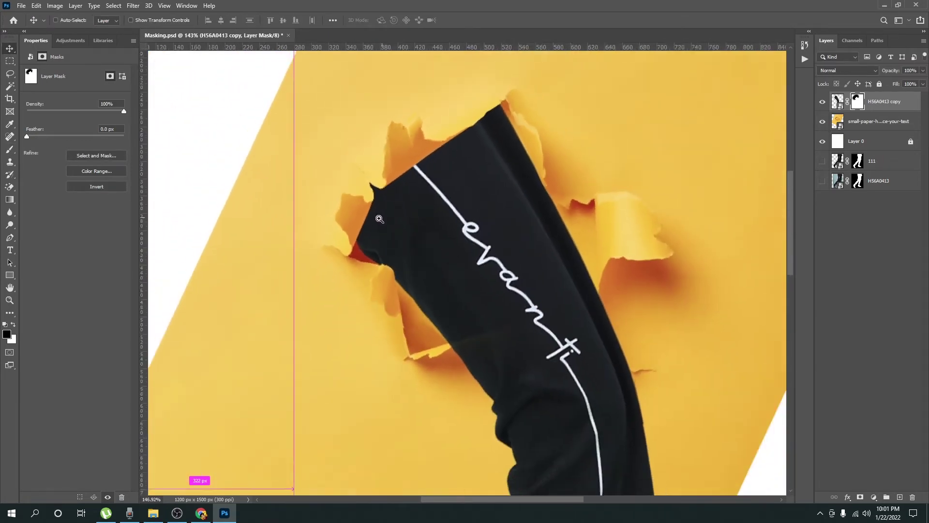
scroll(585, 327, "down", 1, "alt")
scroll(533, 245, "down", 2, "alt")
scroll(513, 187, "down", 1, "alt")
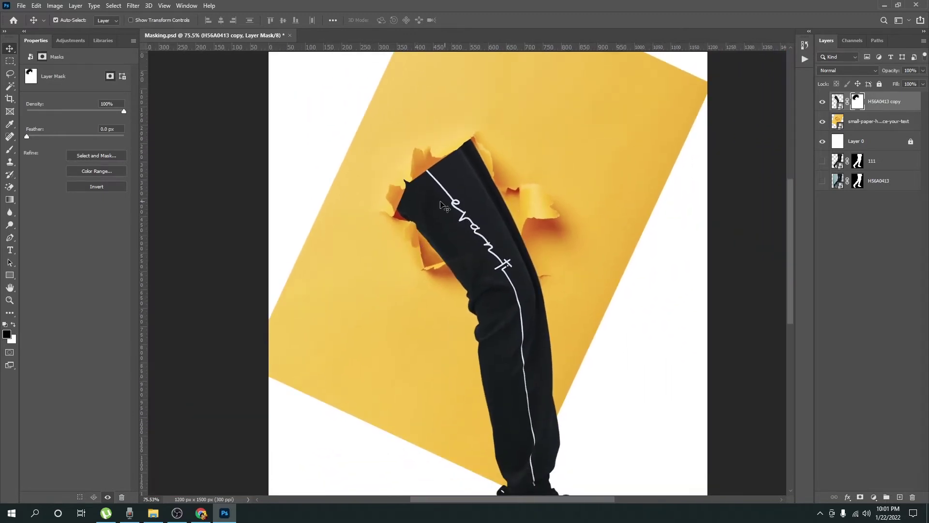
scroll(466, 194, "down", 1, "alt")
scroll(464, 189, "down", 2, "alt")
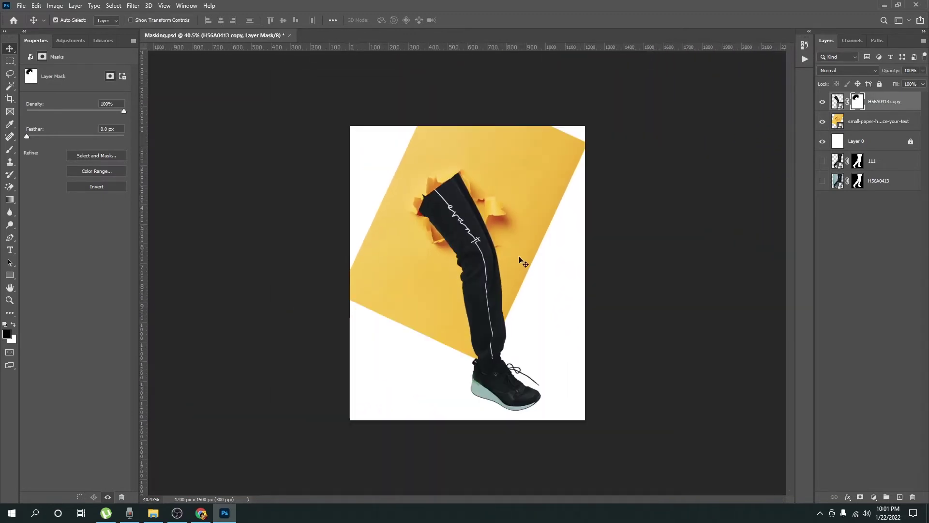
Step: Duplicate the yellow paper layer and rasterize the copy
left_click(568, 155)
left_click(576, 235)
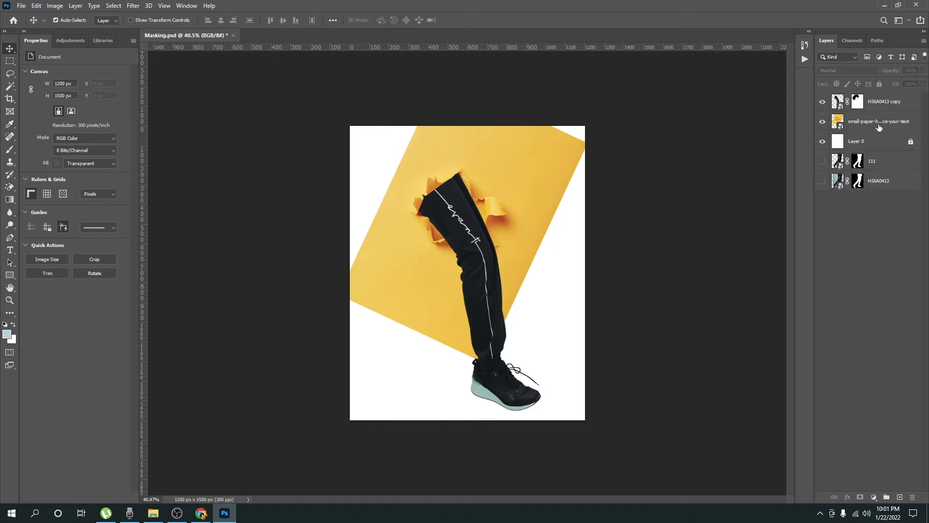
left_click(859, 122)
left_click(822, 121)
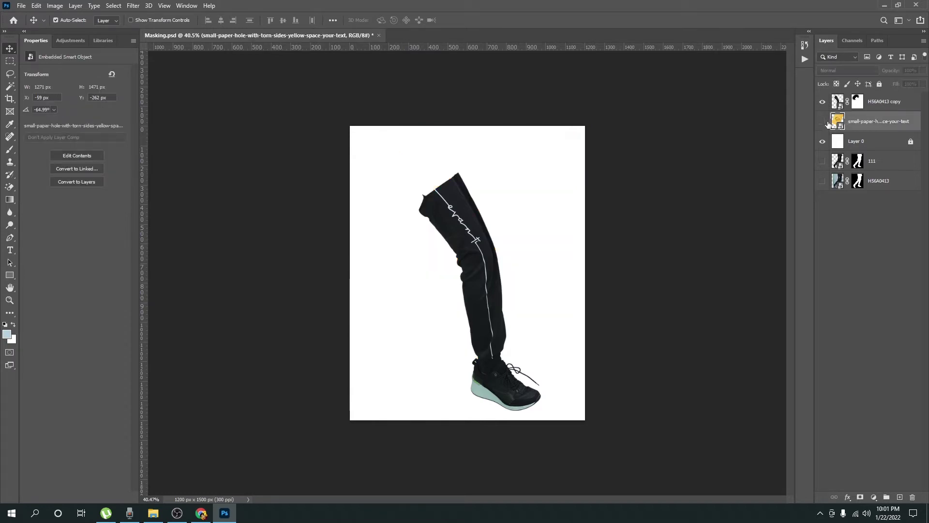
key("ctrl+j")
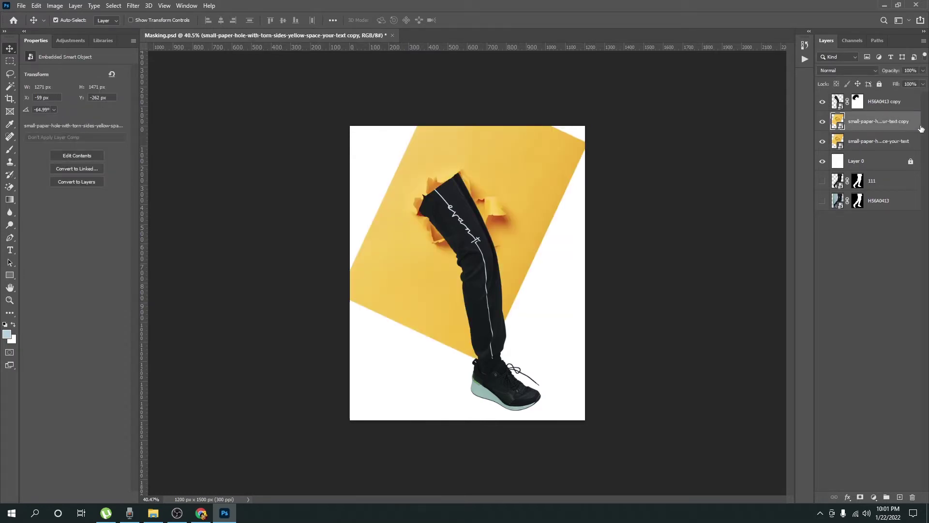
right_click(851, 124)
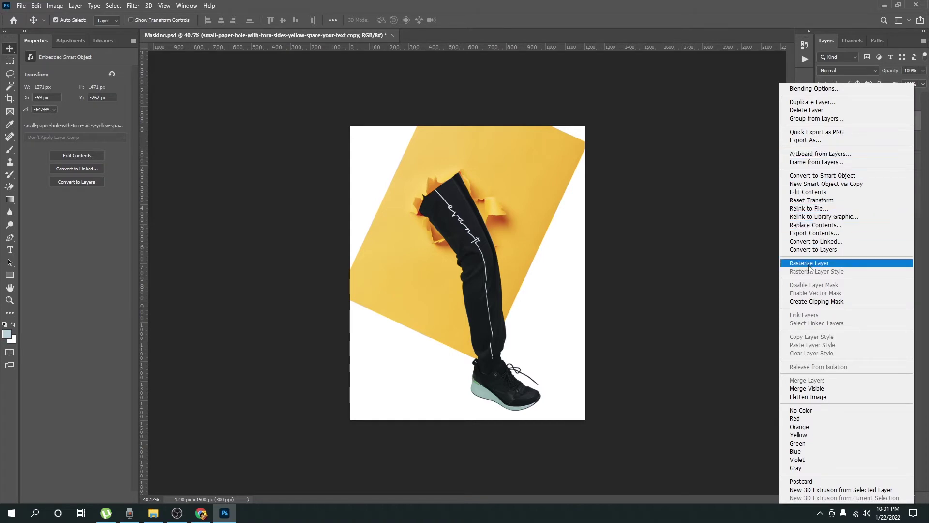
left_click(818, 263)
Step: Lasso the white right-side area and Content-Aware Fill it with yellow
key("l")
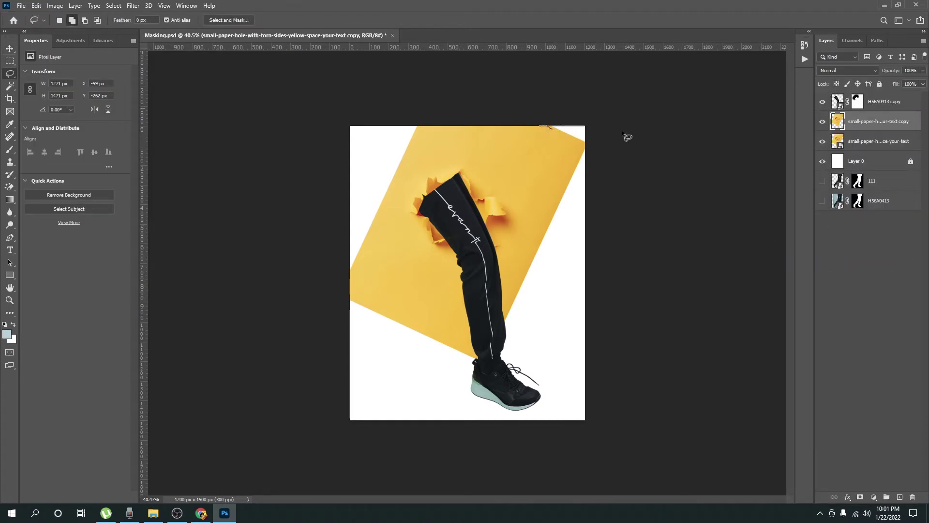
left_click_drag(588, 143, 589, 145)
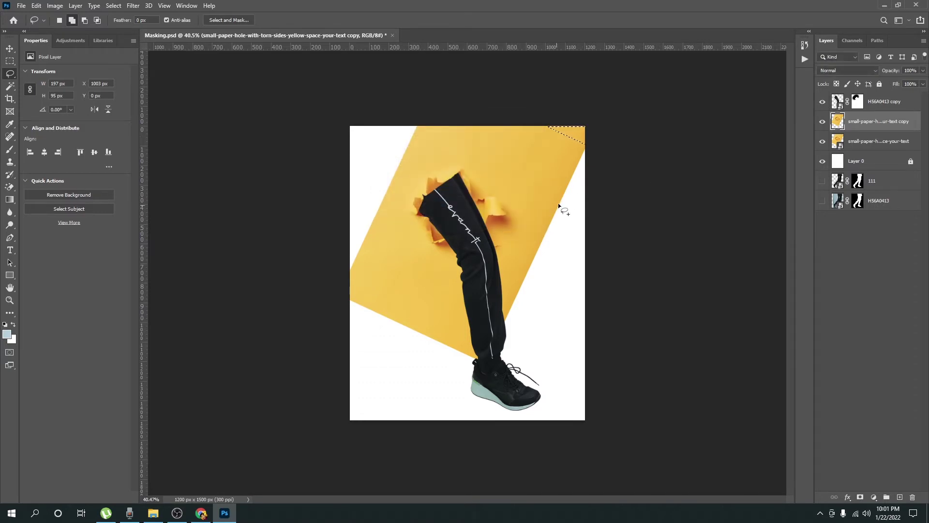
left_click(585, 152)
left_click_drag(595, 139, 569, 453)
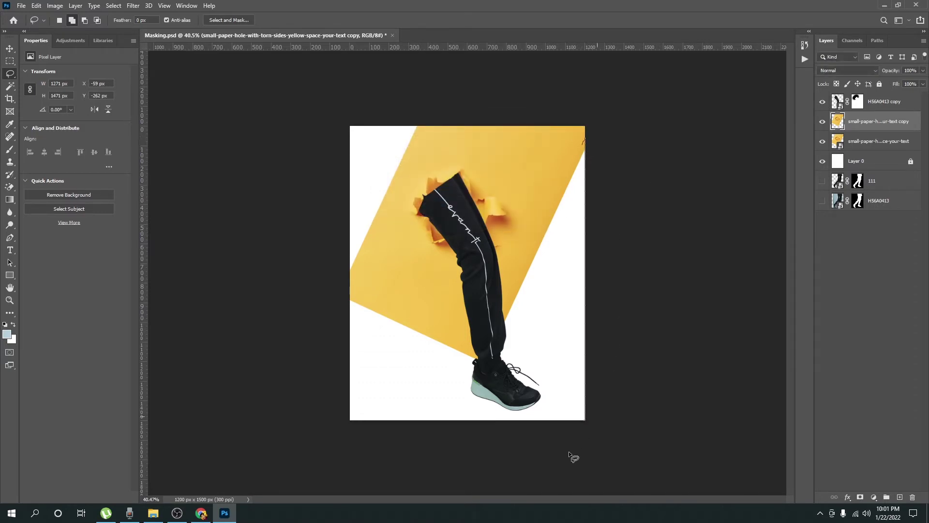
left_click_drag(474, 362, 475, 361)
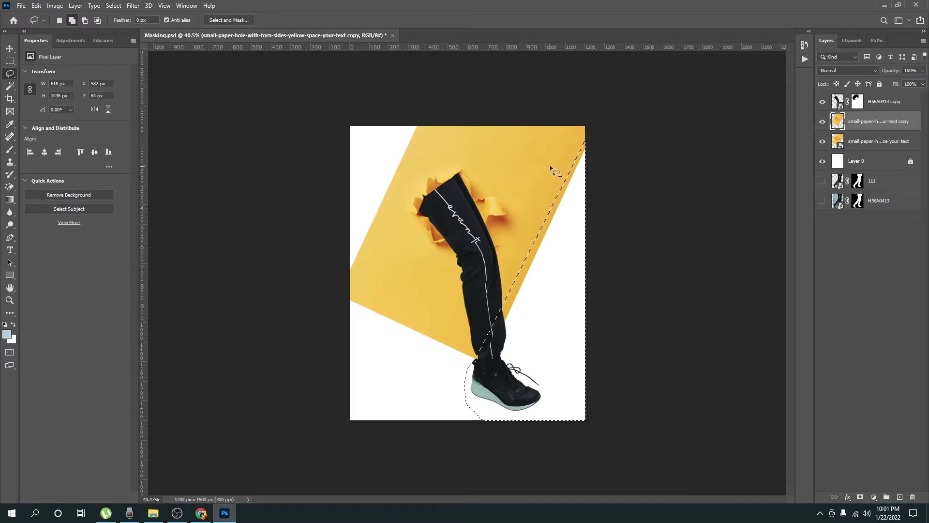
key("shift+F5")
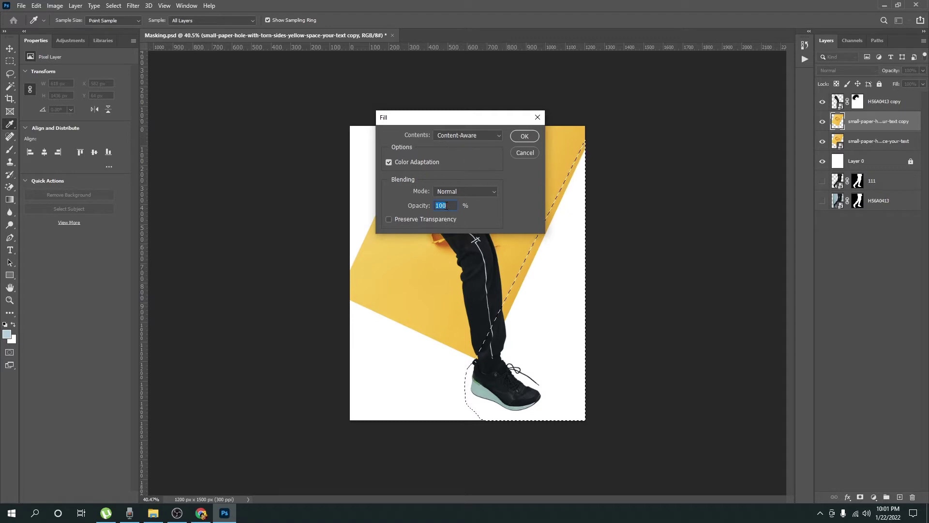
left_click(523, 138)
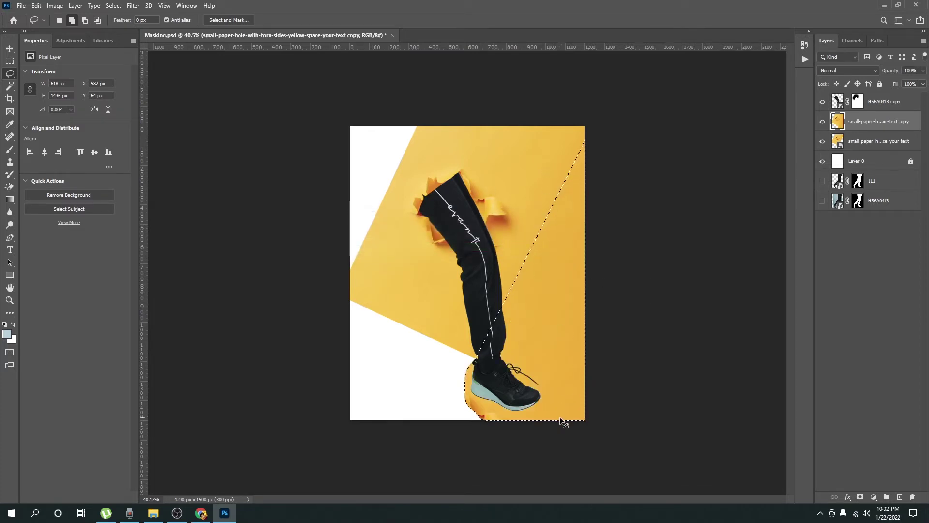
key("ctrl+d")
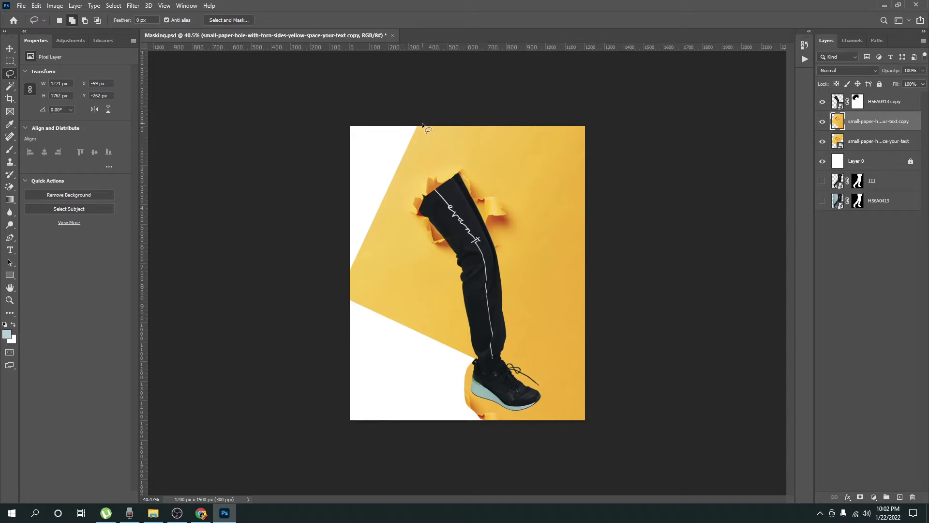
Step: Content-Aware Fill the white top-left triangle with matching yellow
mouse_move(421, 126)
left_mouse_down()
mouse_move(330, 269)
mouse_move(339, 274)
left_mouse_up()
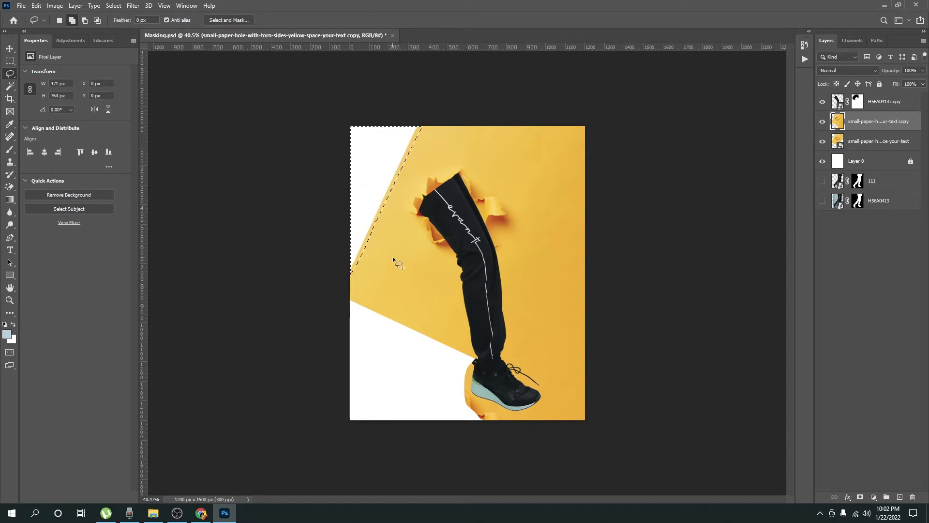
left_click(75, 6)
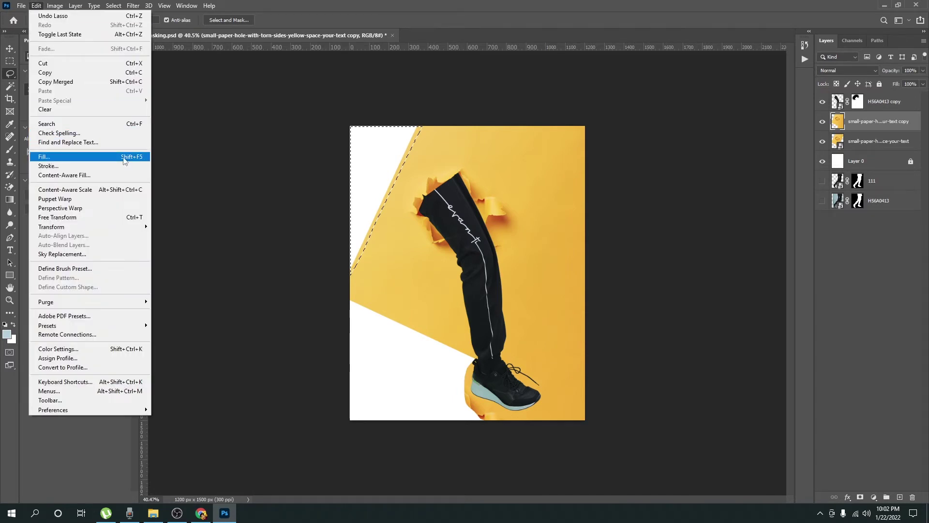
left_click(139, 158)
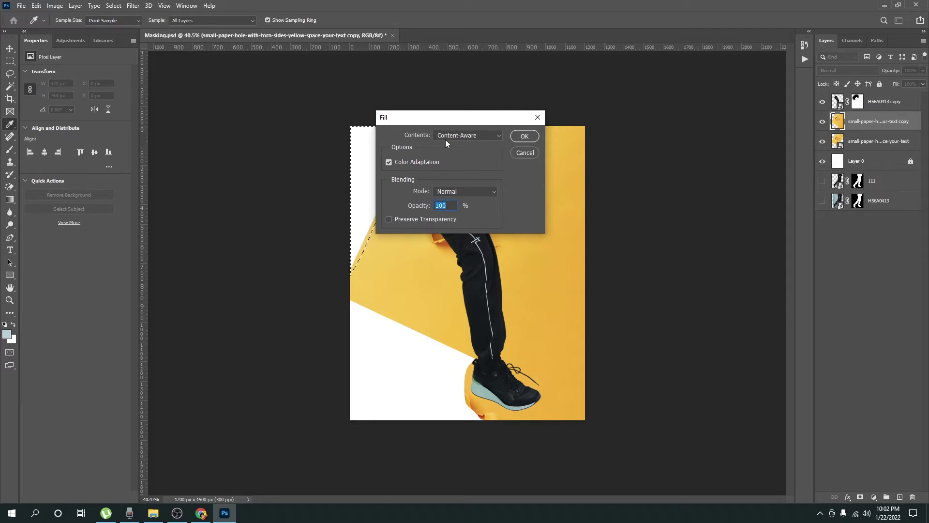
left_click(526, 137)
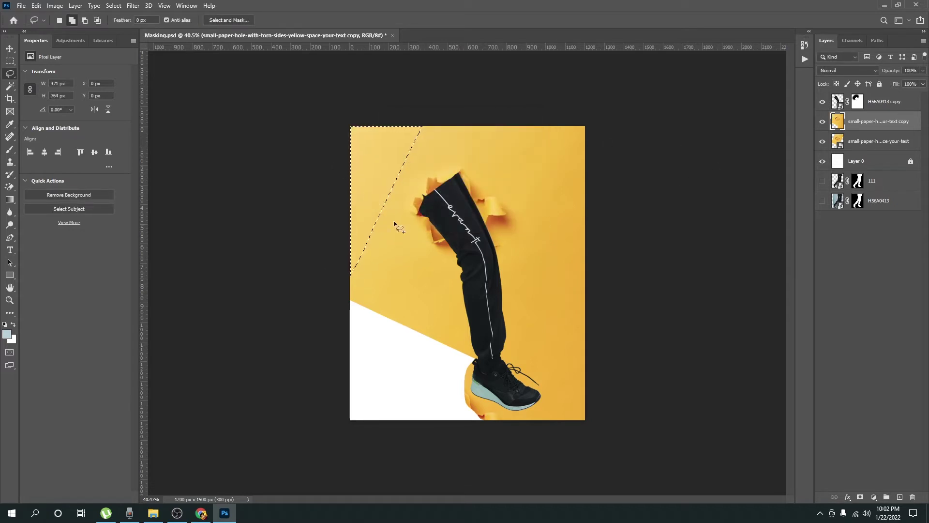
key("ctrl+d")
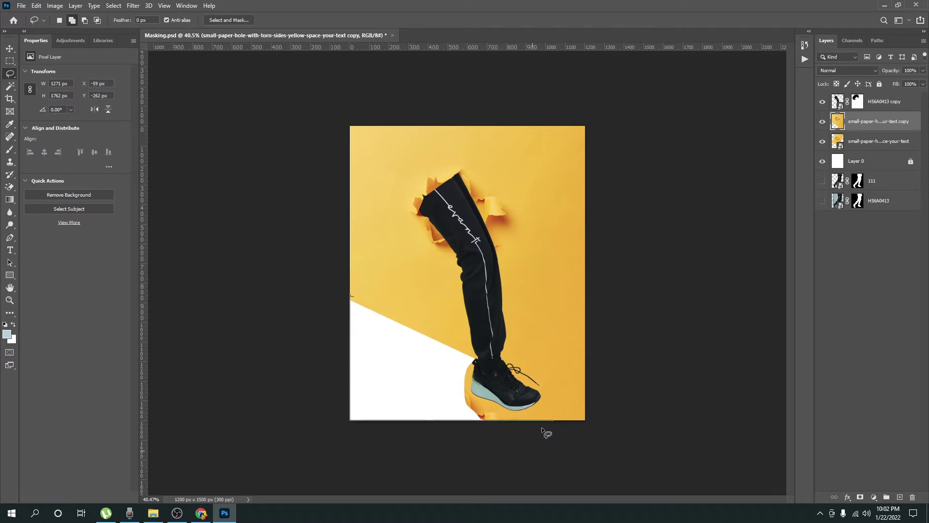
Step: Lasso the lower-left white triangle and fill it with yellow
left_click_drag(352, 296, 483, 357)
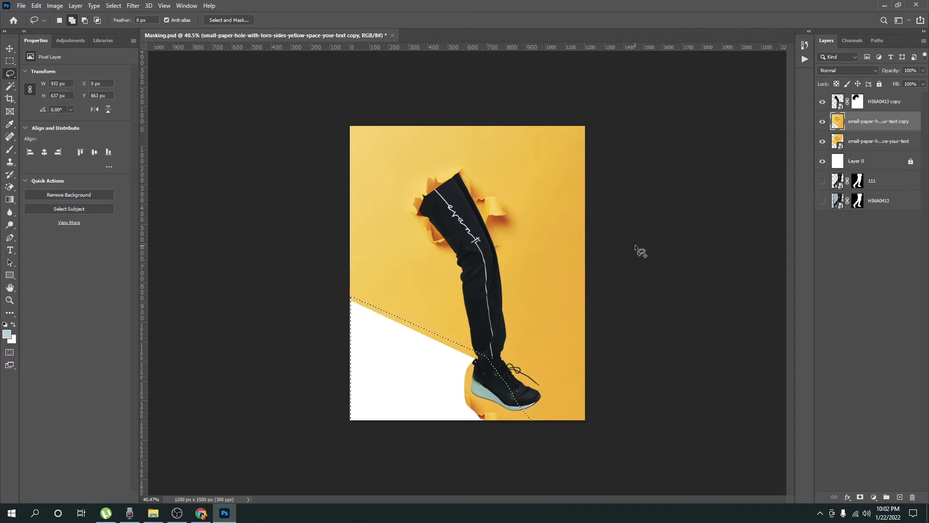
key("shift+F5")
key("ctrl+d")
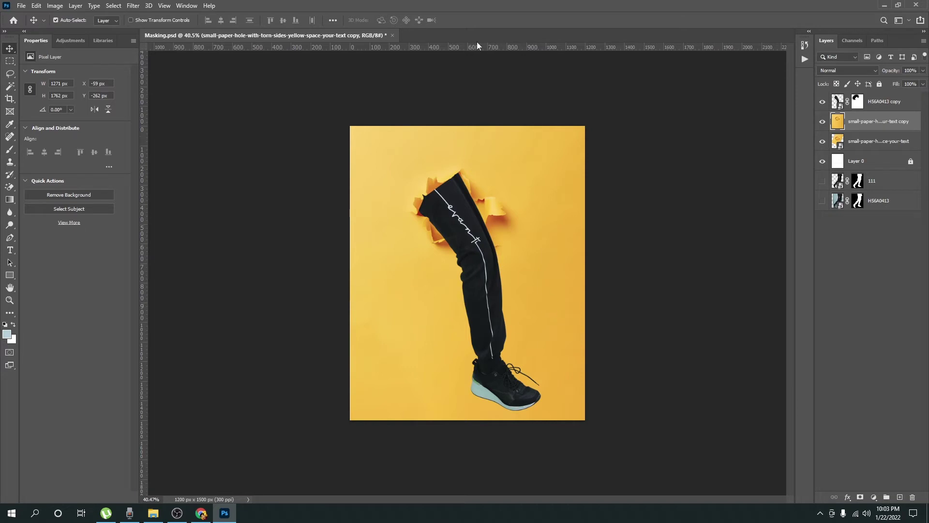
Step: Select the paper and leg layers together and shift the composition upward
left_click(881, 201, "shift")
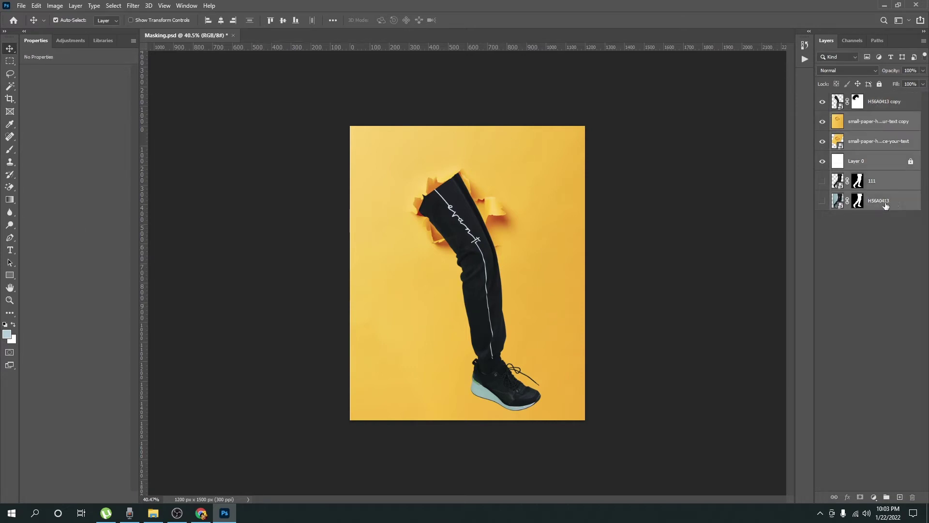
left_click(890, 164, "ctrl")
left_click_drag(620, 275, 621, 261)
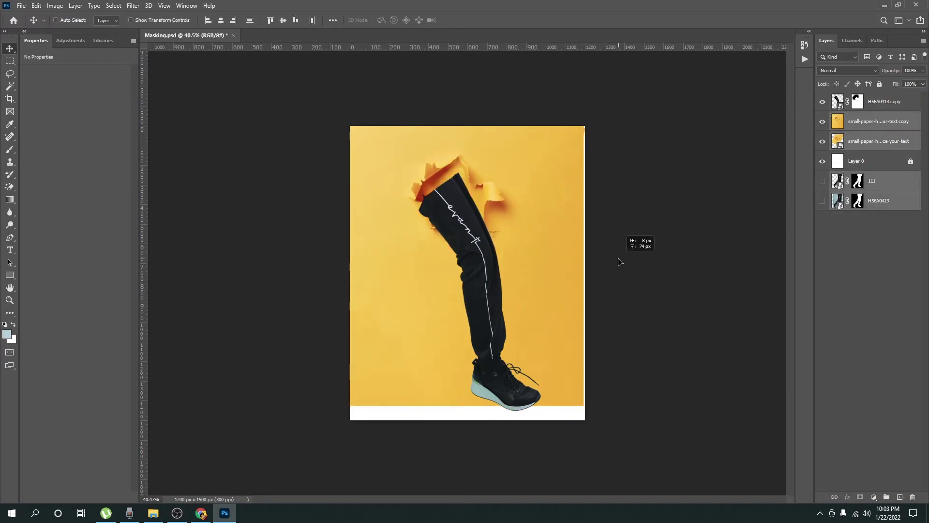
left_click(876, 106, "ctrl")
left_click_drag(523, 283, 516, 264)
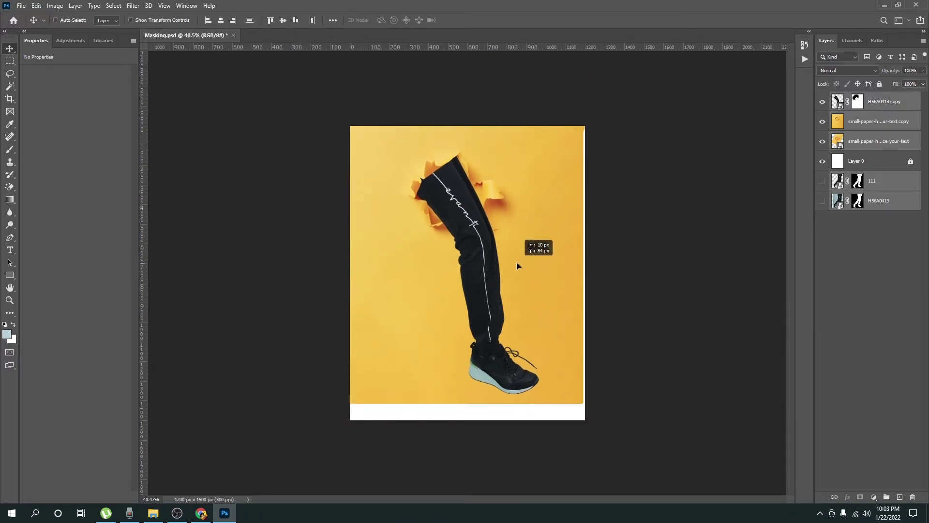
left_click_drag(516, 262, 516, 262)
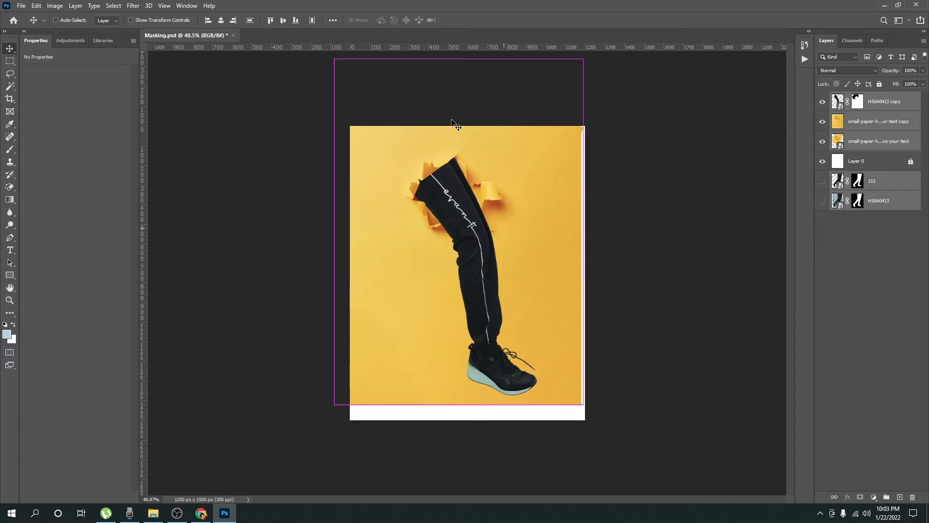
key("ctrl")
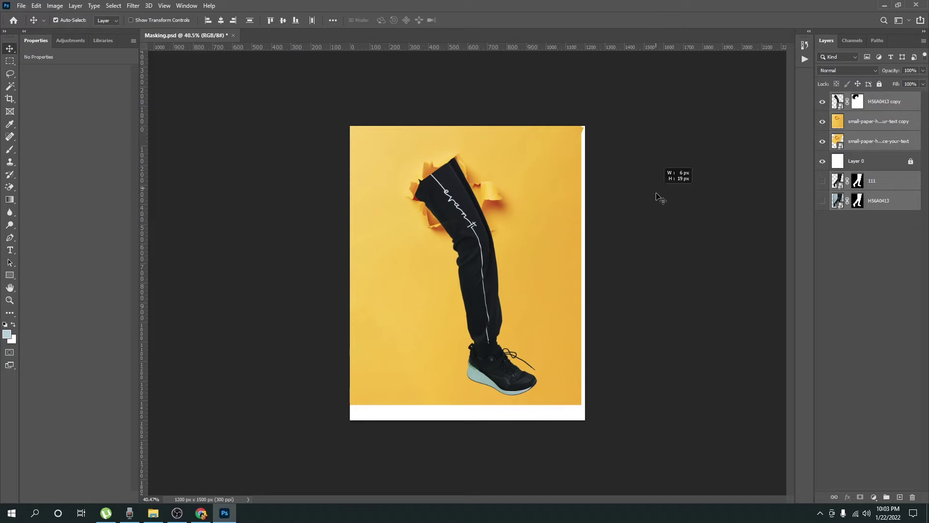
Step: Marquee the white edge strip on the paper copy and Content-Aware Fill it yellow
left_click(576, 216)
left_click(9, 61)
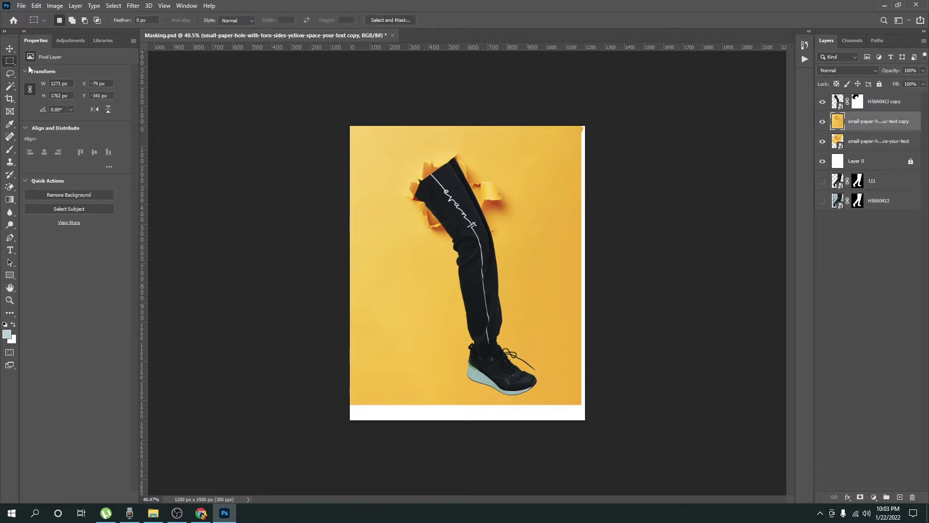
mouse_move(576, 121)
left_mouse_down()
mouse_move(592, 424)
mouse_move(346, 425)
left_mouse_up()
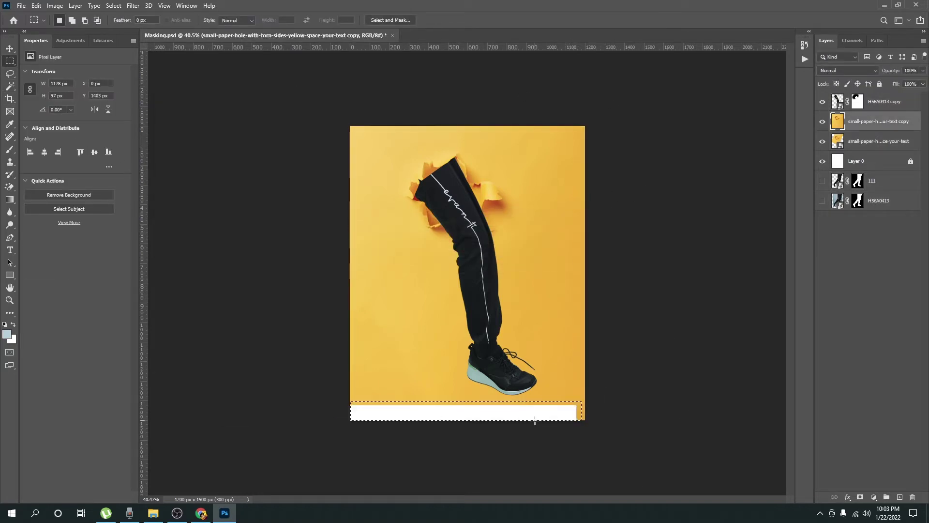
key("shift+F5")
key("Return")
key("ctrl+d")
Step: Switch to the Move tool with Auto-Select, review the green-leg reference photo, and return
key("v")
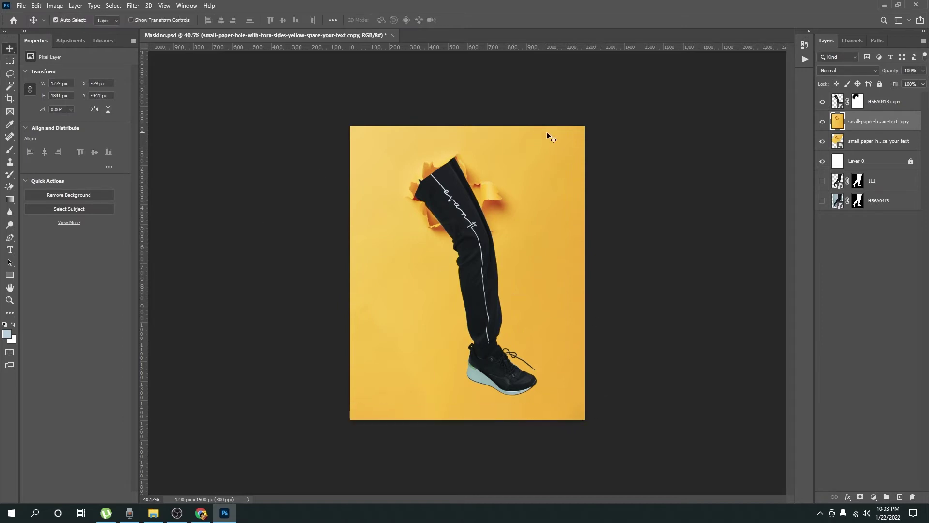
scroll(454, 217, "up", 5)
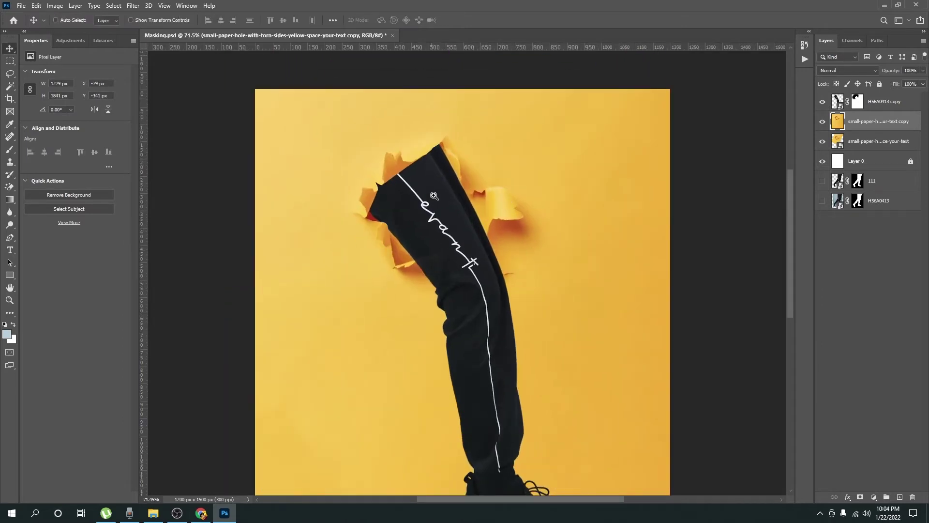
scroll(454, 217, "down", 2)
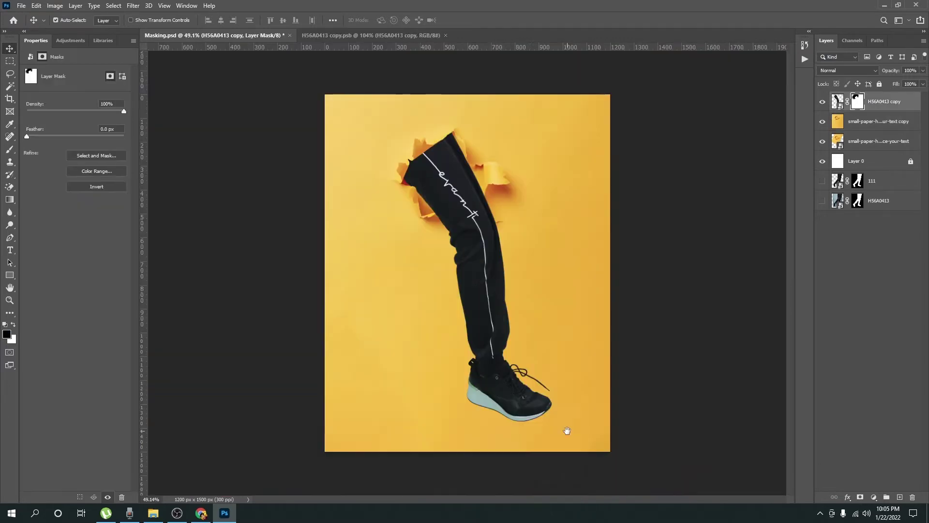
scroll(523, 229, "up", 1)
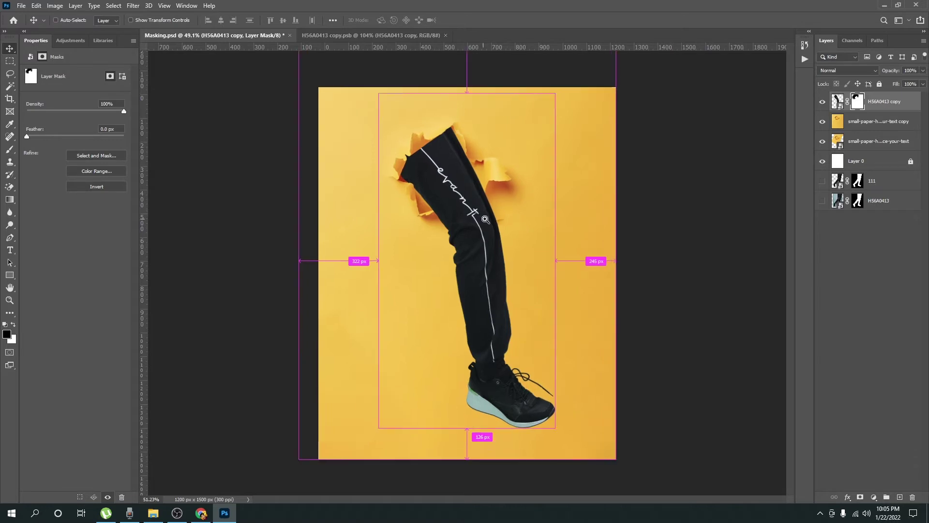
key("ctrl")
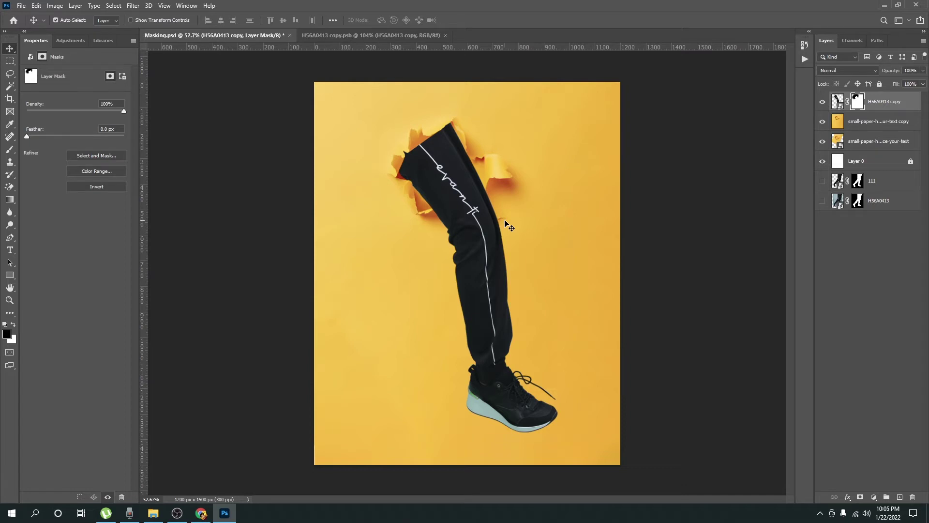
left_click(153, 513)
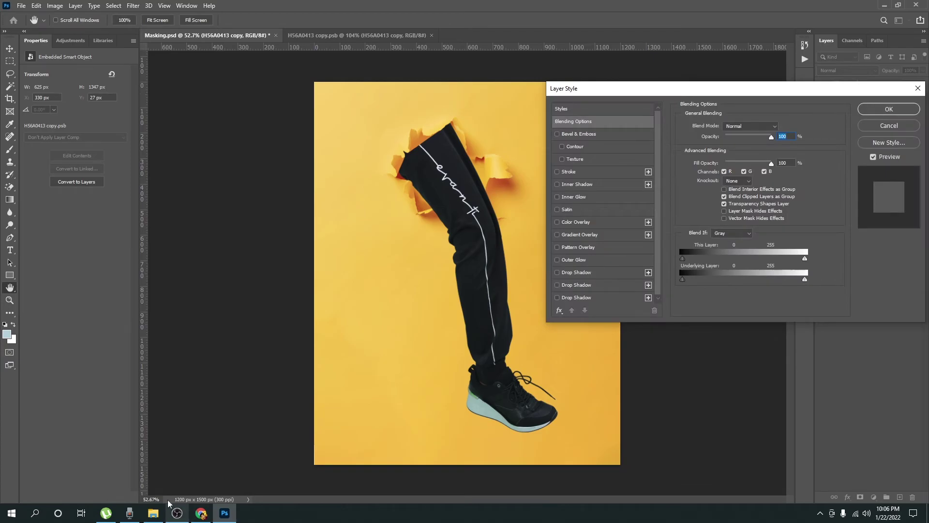
left_click(153, 513)
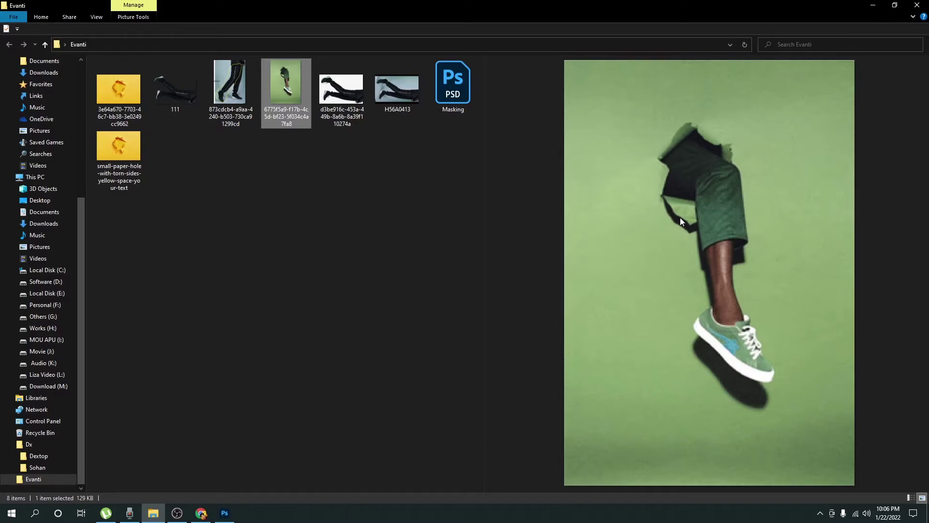
key("alt+Tab")
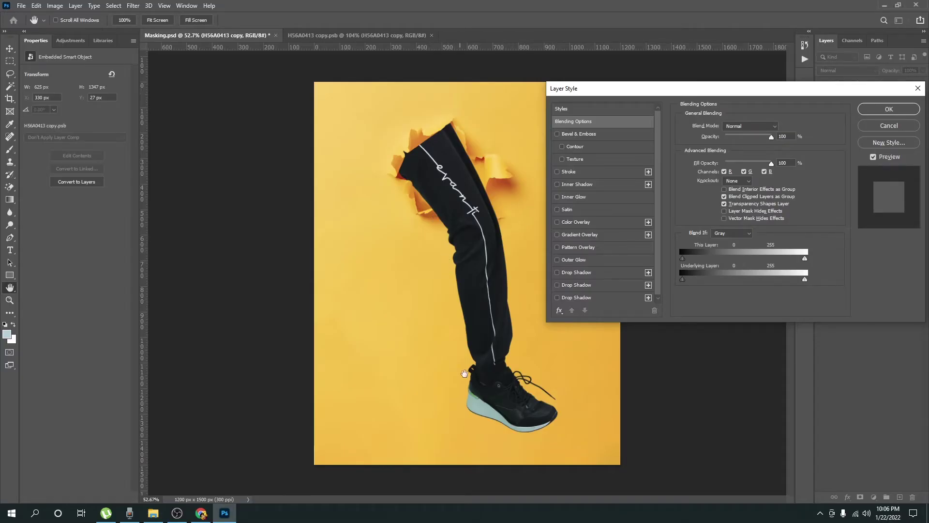
Step: Enable the second Drop Shadow with 112° angle, 13 px distance and 30% spread
left_click(576, 285)
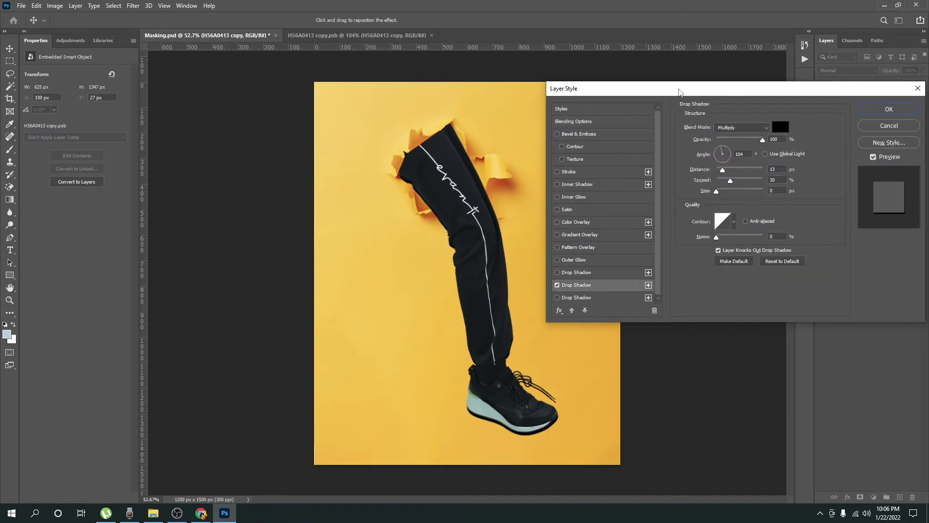
left_click_drag(678, 92, 731, 68)
left_click(612, 255)
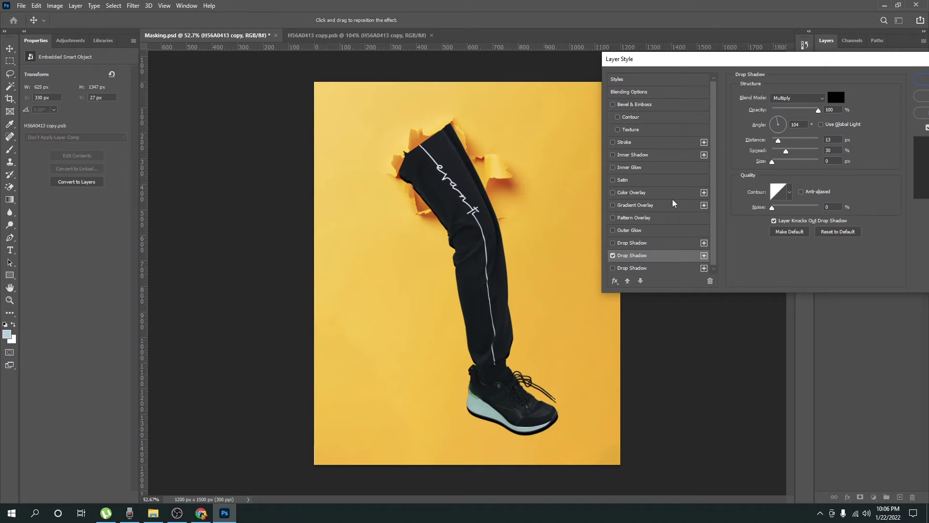
left_click(777, 121)
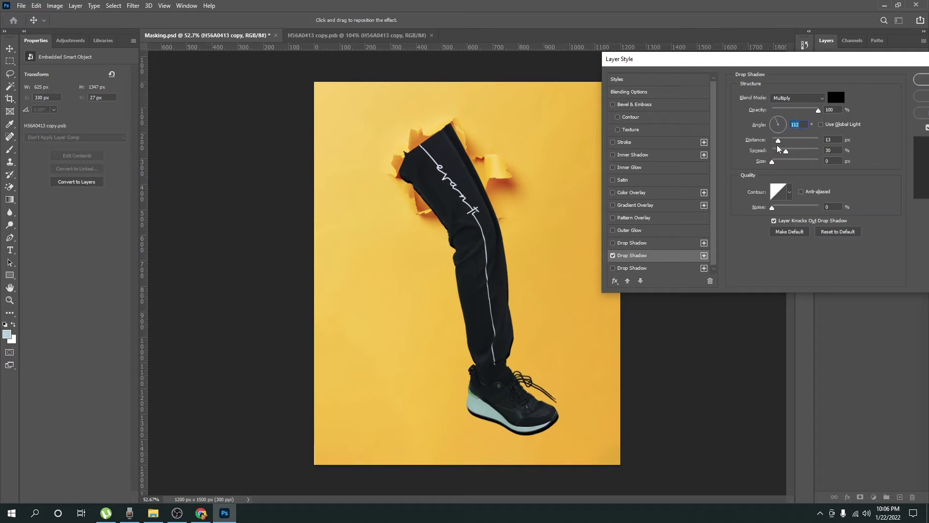
key("Return")
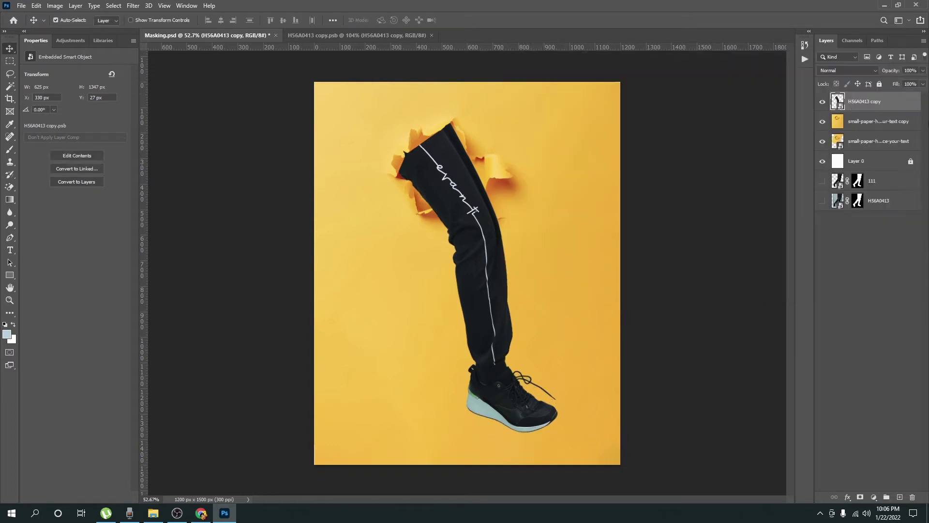
Step: Free Transform the leg to nudge and rotate it, then move it up and left
key("ctrl+t")
left_click_drag(477, 207, 486, 220)
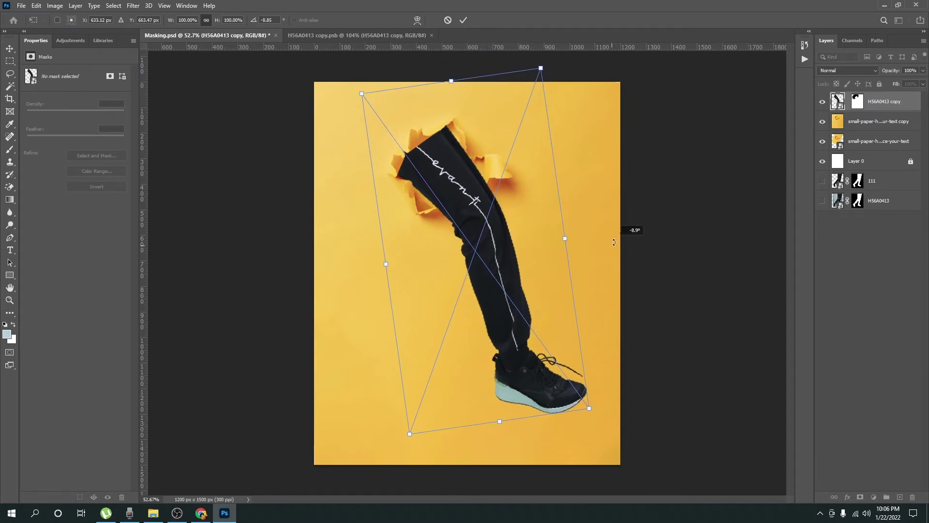
left_click_drag(605, 245, 632, 233)
key("Return")
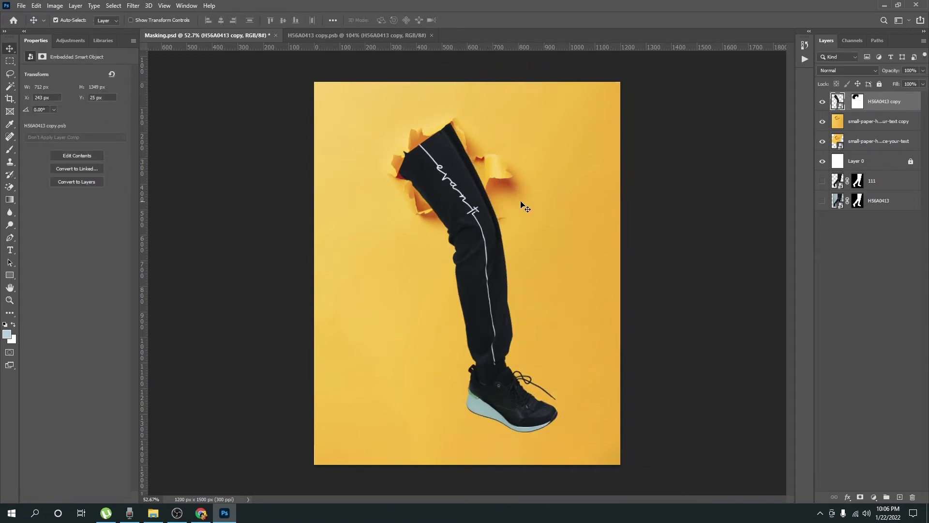
left_click(848, 101)
mouse_move(484, 248)
left_mouse_down()
mouse_move(462, 195)
mouse_move(448, 186)
mouse_move(485, 263)
mouse_move(476, 245)
left_mouse_up()
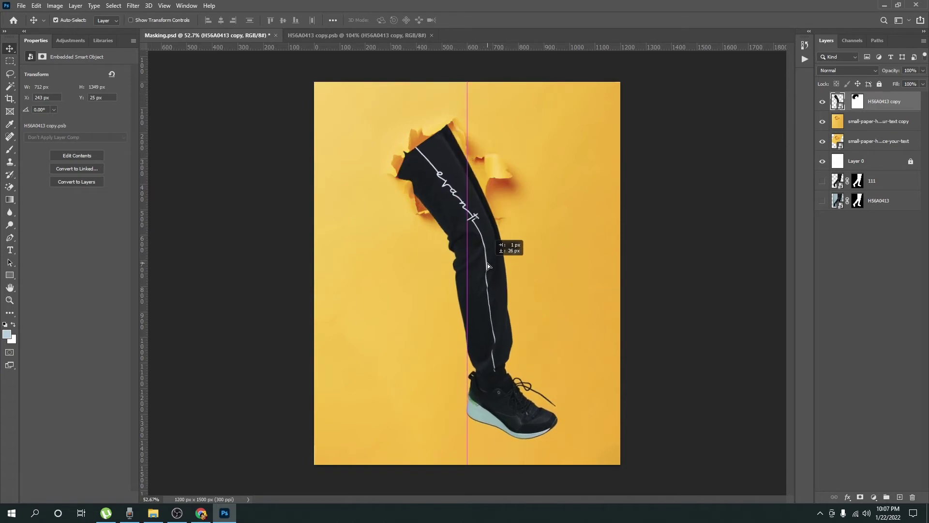
Step: Rotate and reposition the leg to about -5° against the reference, and commit
key("ctrl+t")
left_click_drag(623, 286, 617, 254)
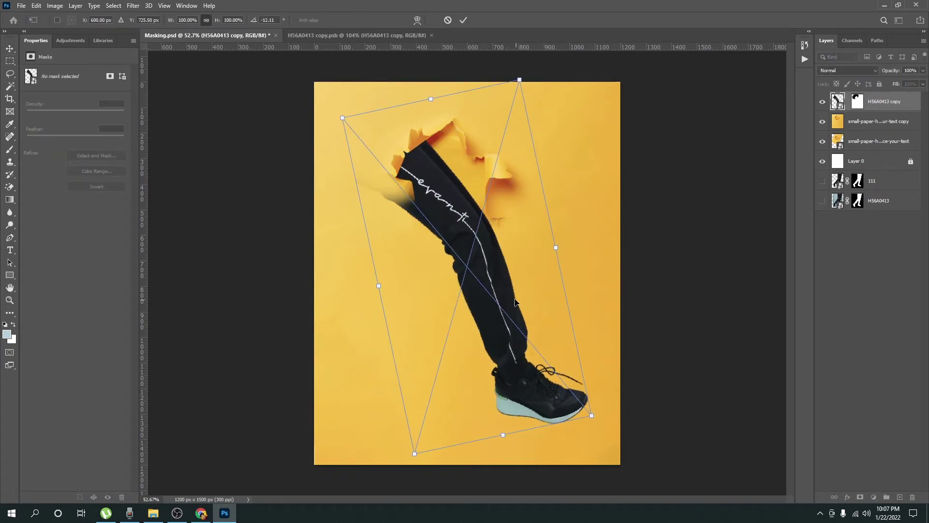
left_click_drag(518, 301, 528, 282)
key("alt+Tab")
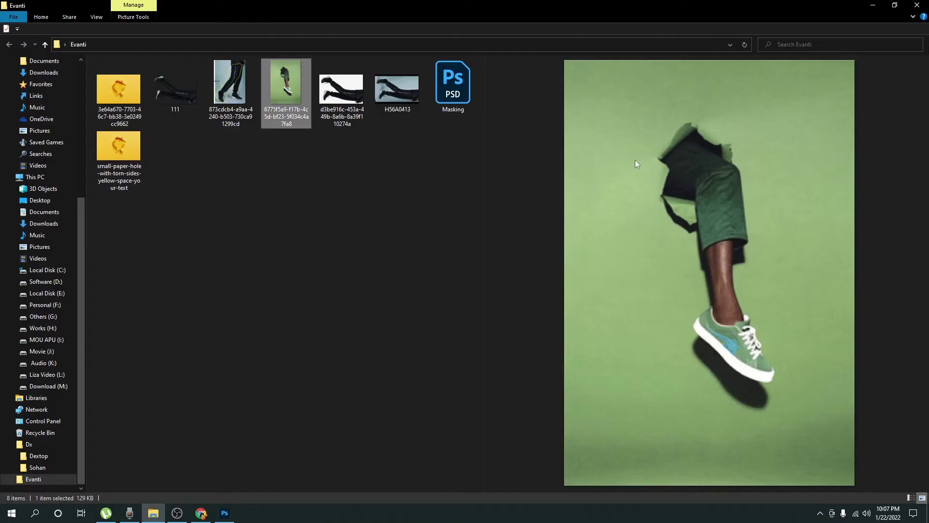
key("alt+Tab")
mouse_move(628, 347)
left_mouse_down()
mouse_move(647, 342)
mouse_move(639, 354)
left_mouse_up()
left_click_drag(512, 254, 503, 266)
left_click_drag(635, 297, 612, 298)
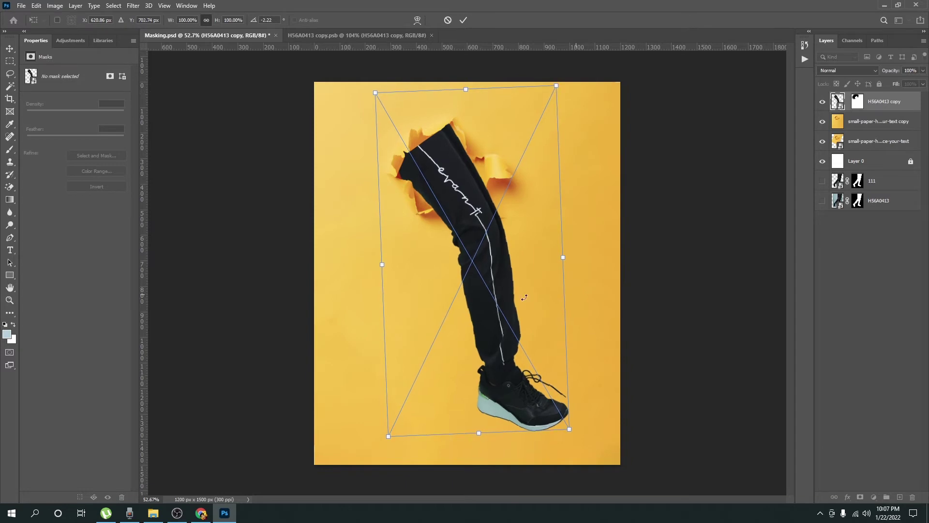
left_click_drag(435, 233, 436, 231)
left_click_drag(593, 286, 588, 253)
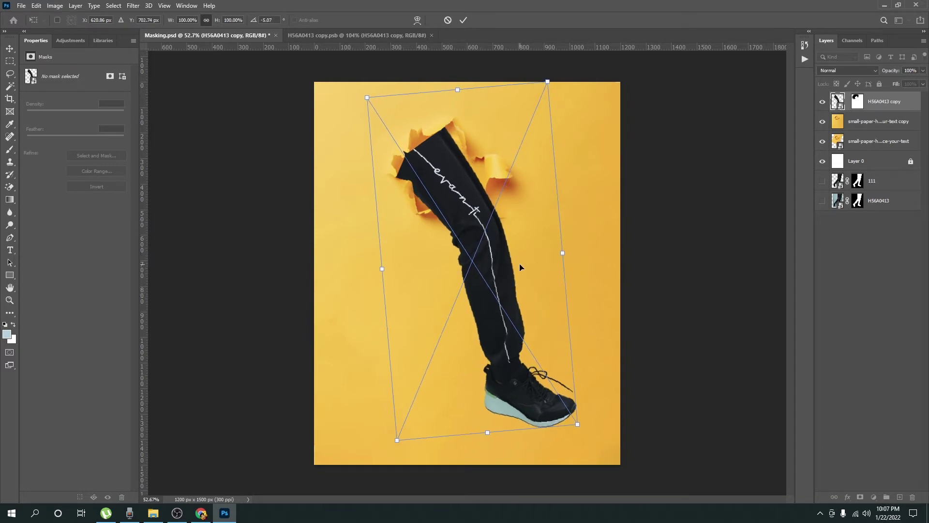
left_click_drag(521, 265, 521, 262)
key("Return")
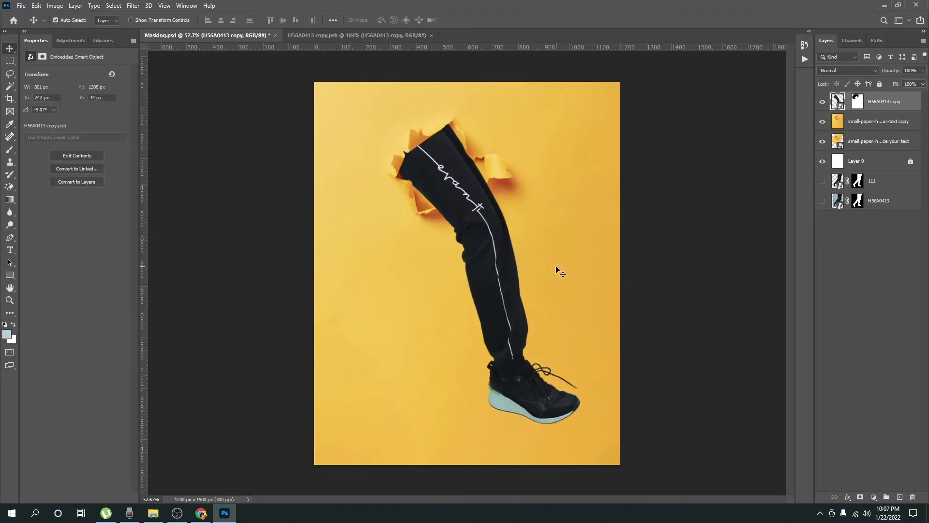
scroll(557, 270, "up", 1)
Step: Enable Drop Shadow on the leg with angle 53°, distance 23, spread 0, size 10
double_click(912, 103)
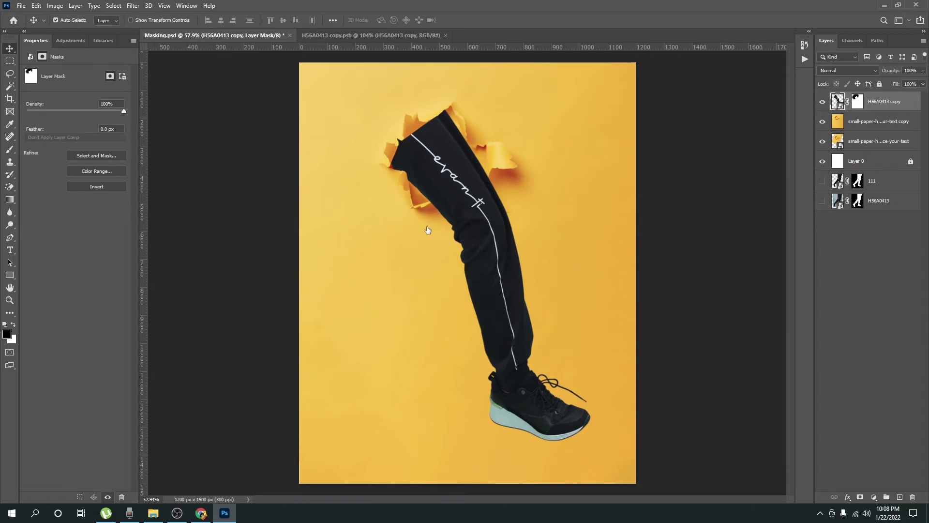
left_click(529, 256)
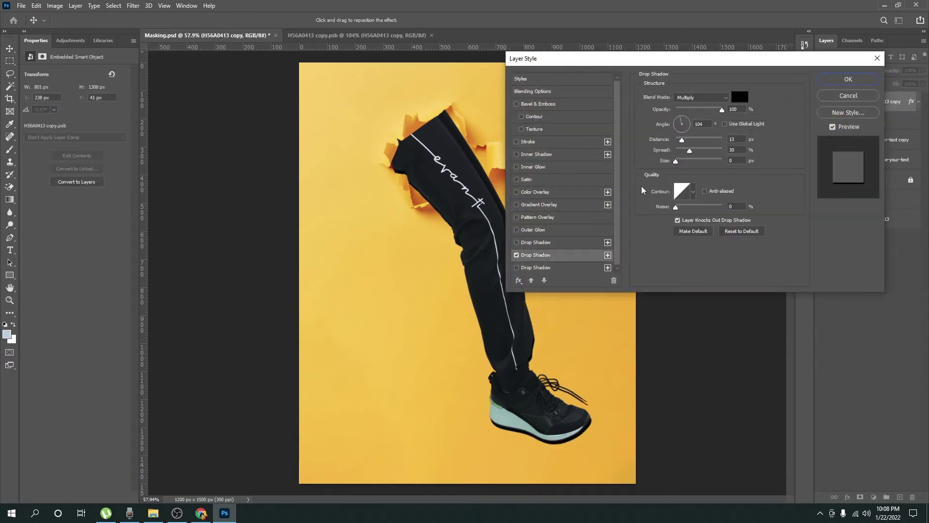
left_click_drag(601, 61, 628, 58)
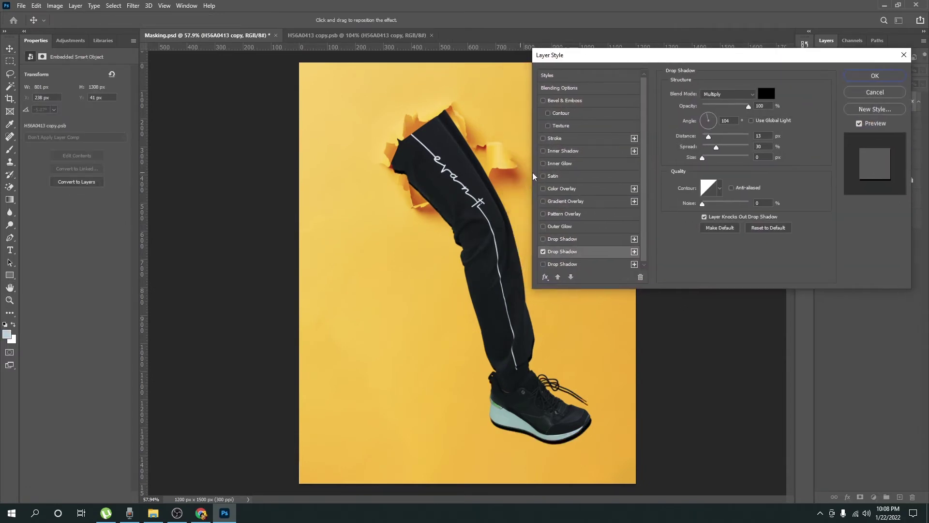
left_click(707, 117)
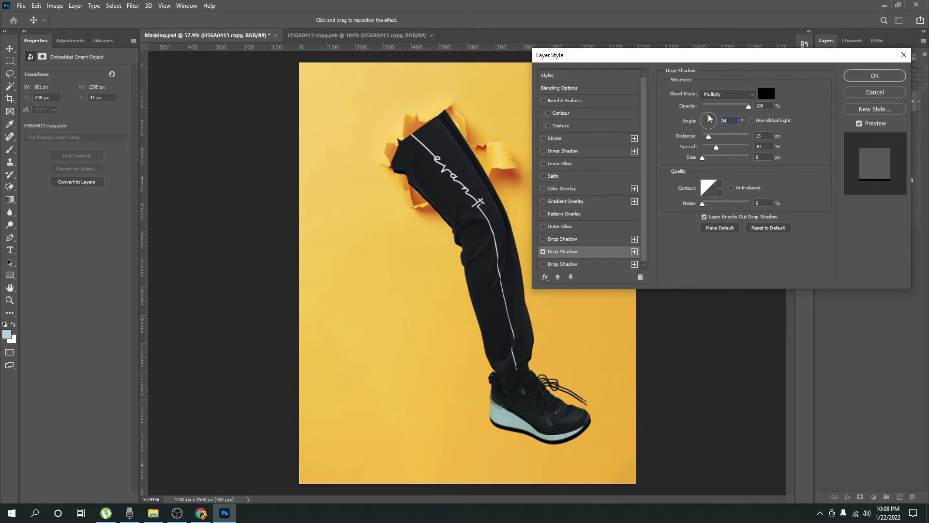
left_click_drag(709, 116, 710, 110)
left_click_drag(710, 138, 702, 147)
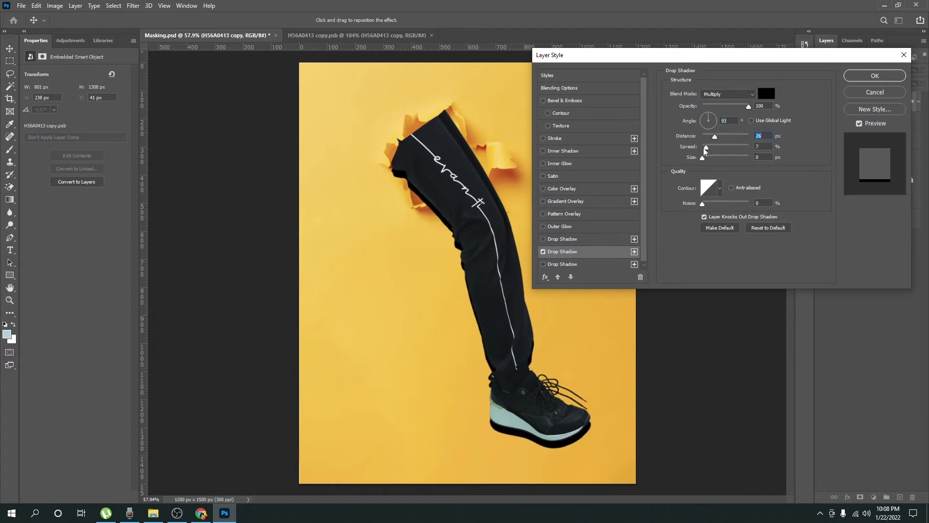
left_click(688, 148)
left_click_drag(703, 161, 708, 161)
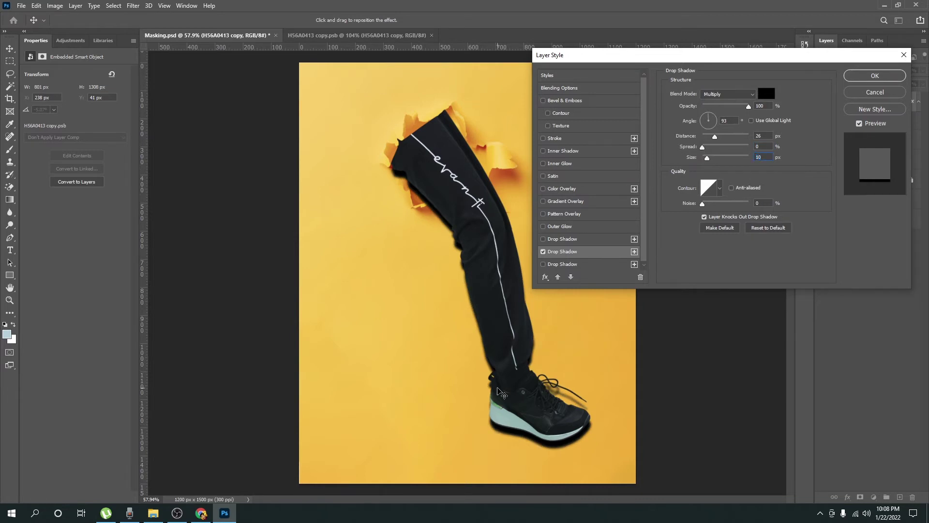
Step: Drag the shadow down-left, lower its opacity, apply it, and check by hiding the leg
mouse_move(499, 392)
left_mouse_down()
mouse_move(468, 401)
mouse_move(494, 388)
left_mouse_up()
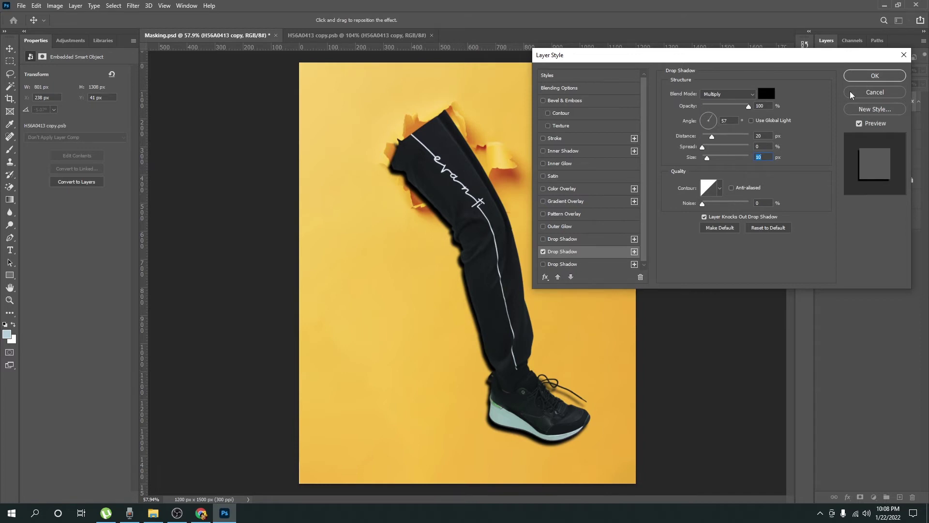
left_click_drag(540, 411, 538, 405)
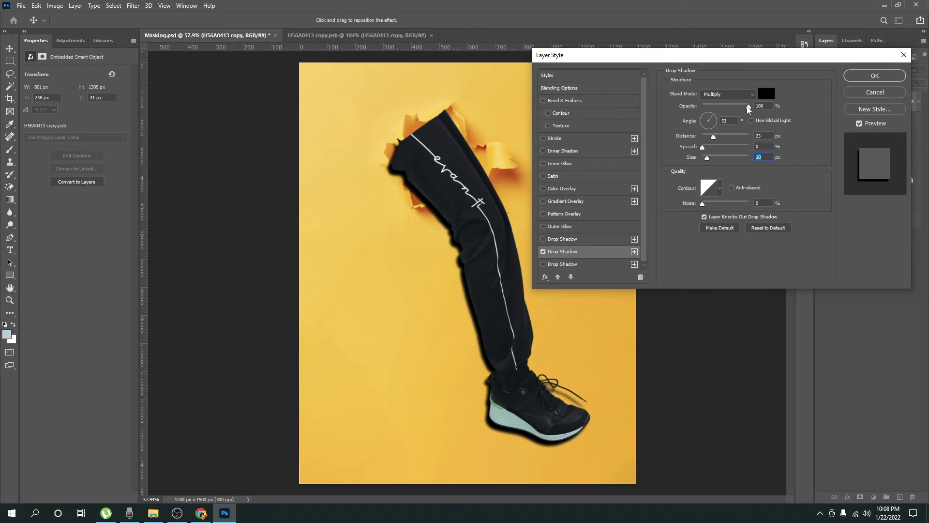
left_click_drag(749, 105, 732, 110)
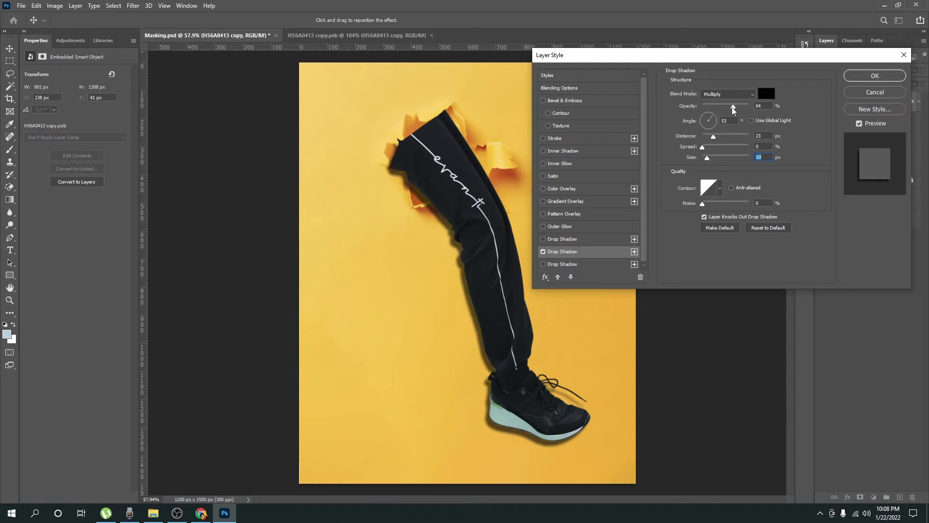
left_click_drag(733, 111, 732, 110)
left_click(762, 108)
type("35")
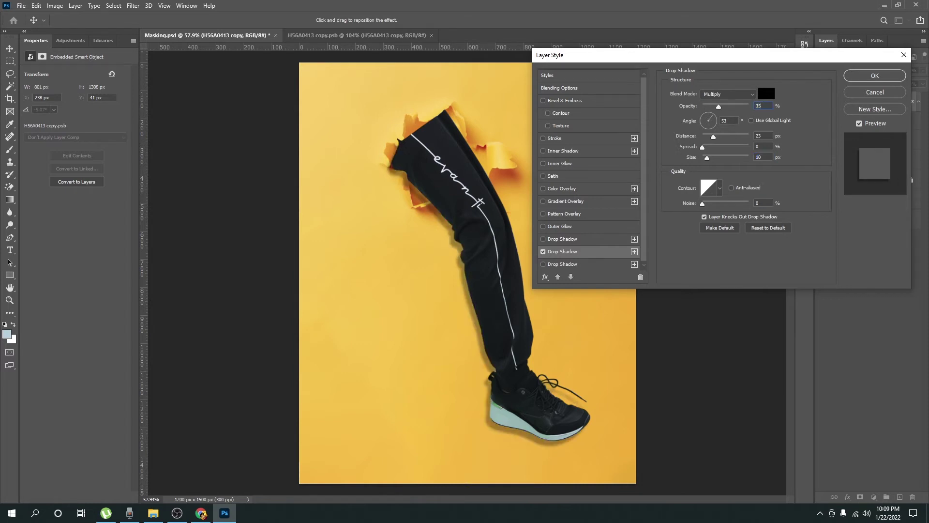
key("Return")
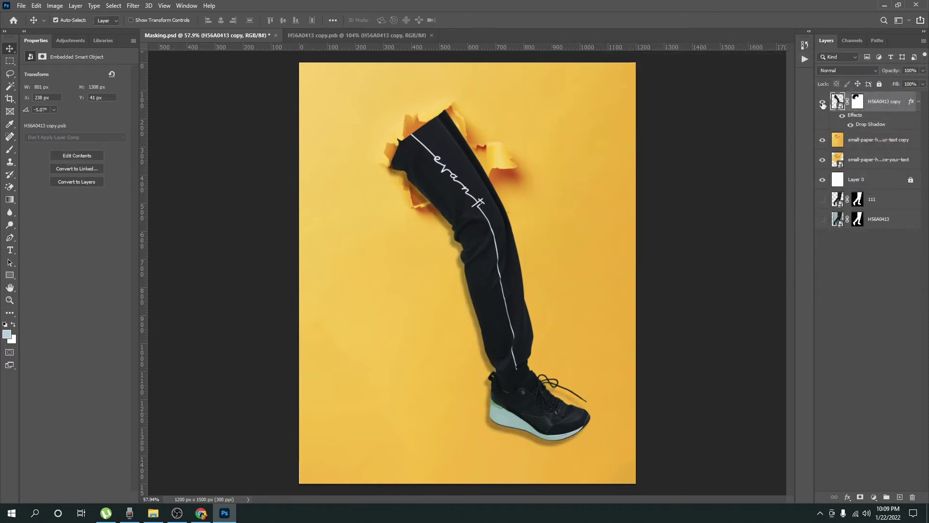
left_click(822, 102)
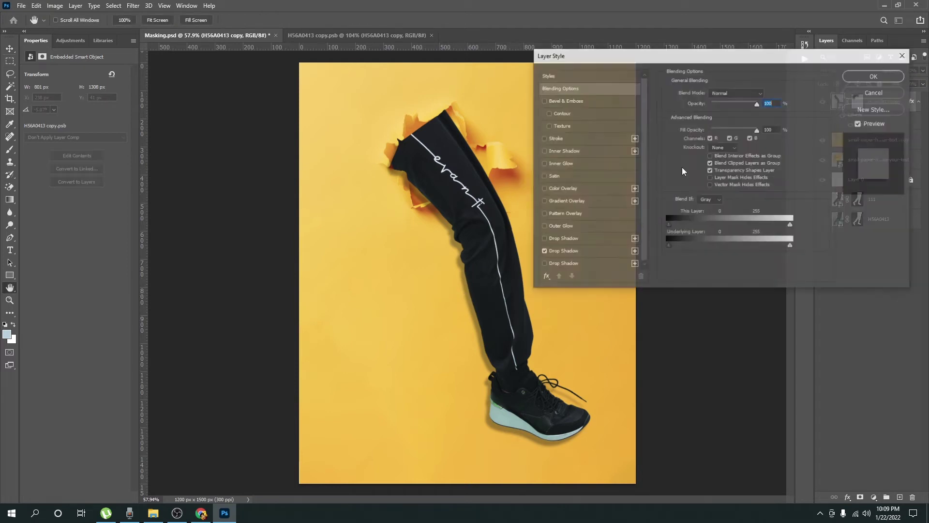
Step: Raise the leg's drop shadow opacity to about 79% and apply it
left_click(579, 253)
left_click_drag(725, 105, 740, 105)
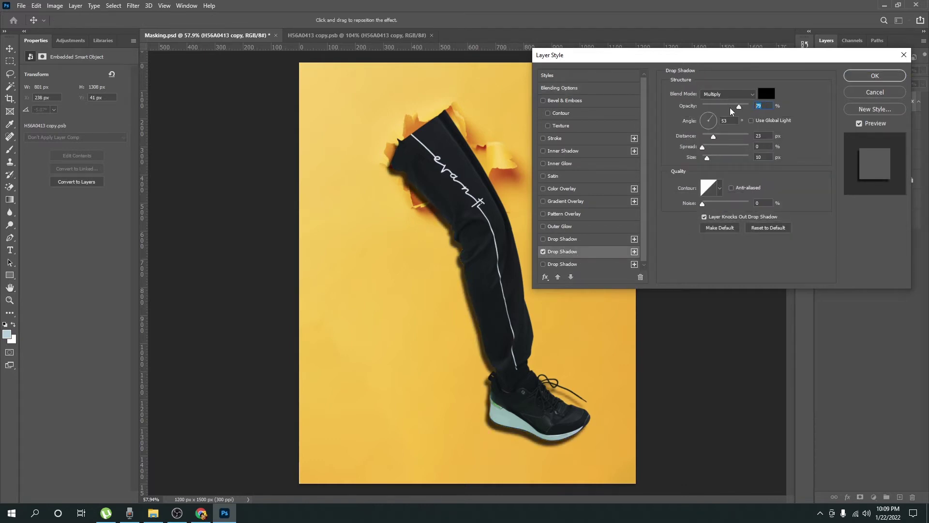
key("Return")
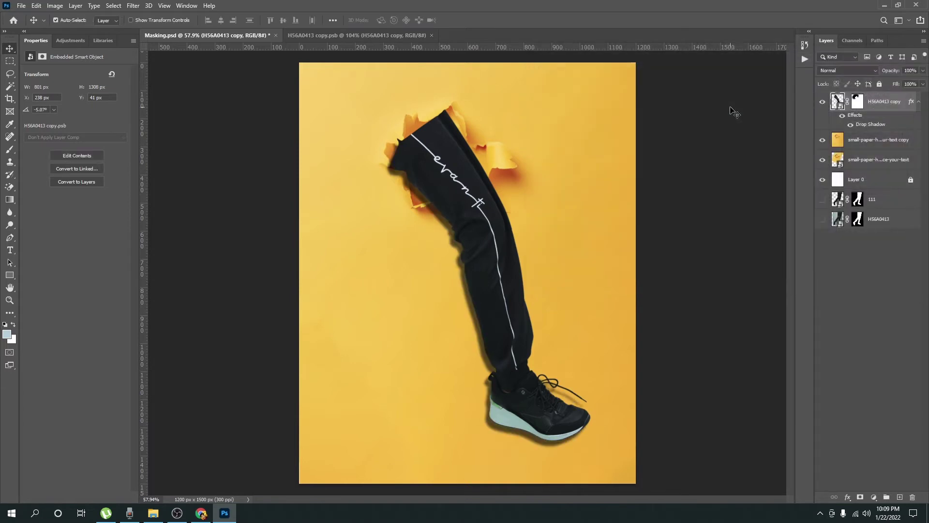
Step: Split the leg's drop shadow onto its own layer and toggle visibility to compare
right_click(911, 103)
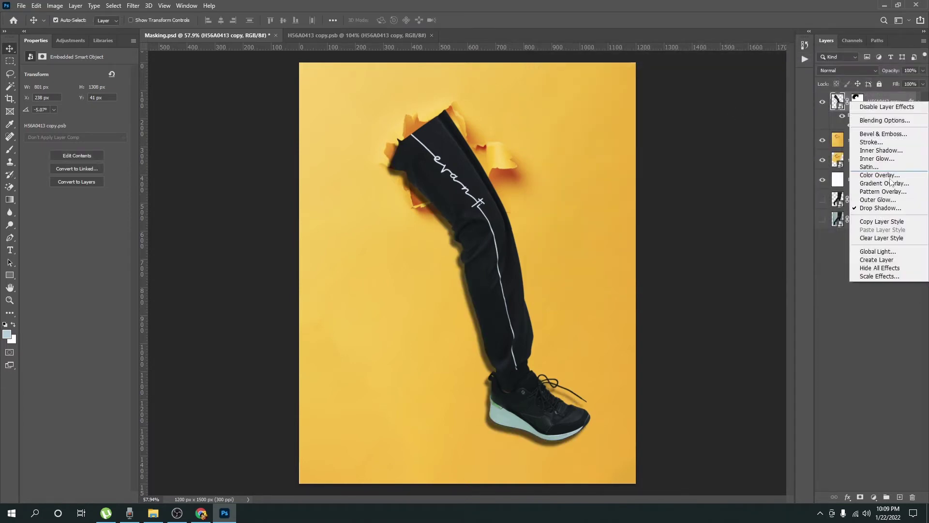
left_click(878, 261)
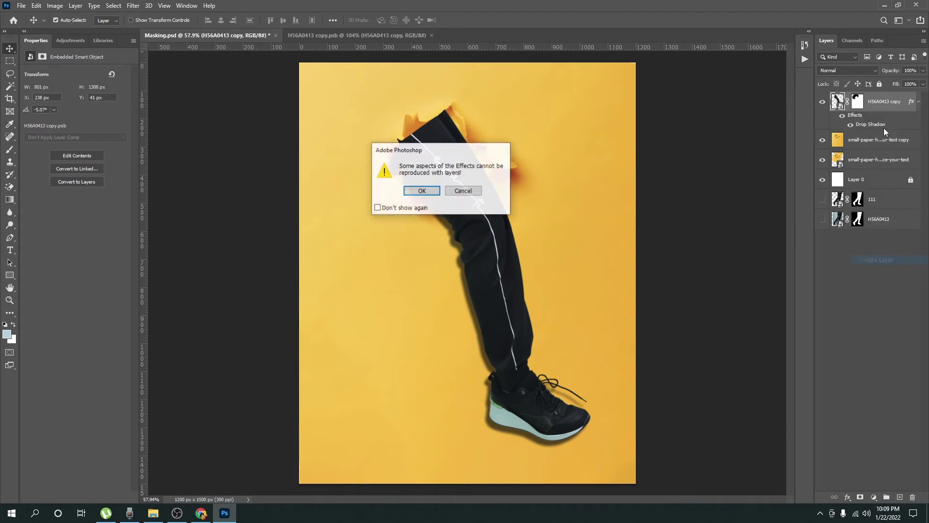
left_click(421, 192)
left_click(822, 122)
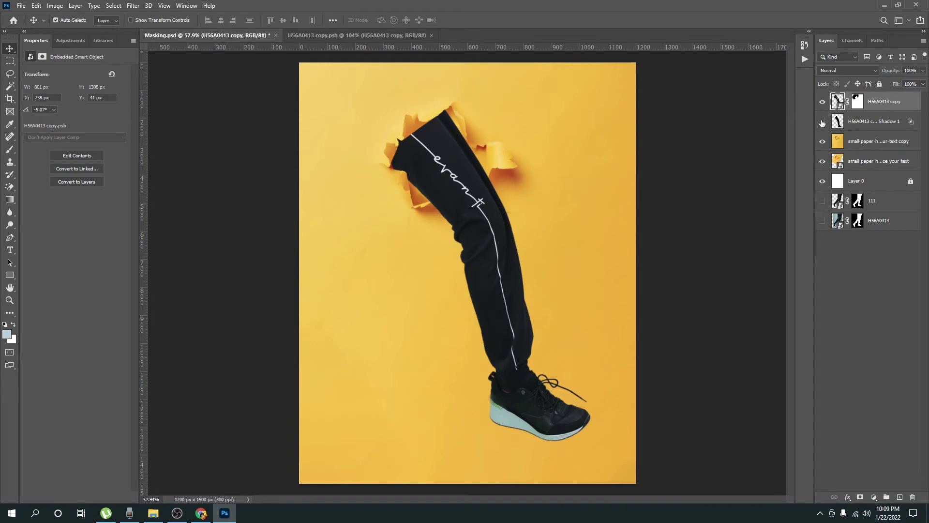
left_click(822, 101)
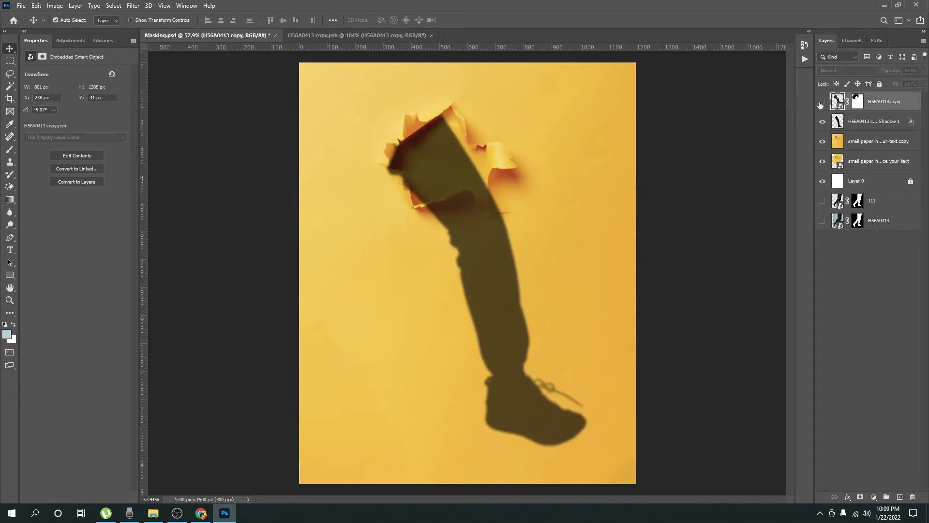
Step: Select the new shadow layer and begin a free transform on it
left_click(871, 121)
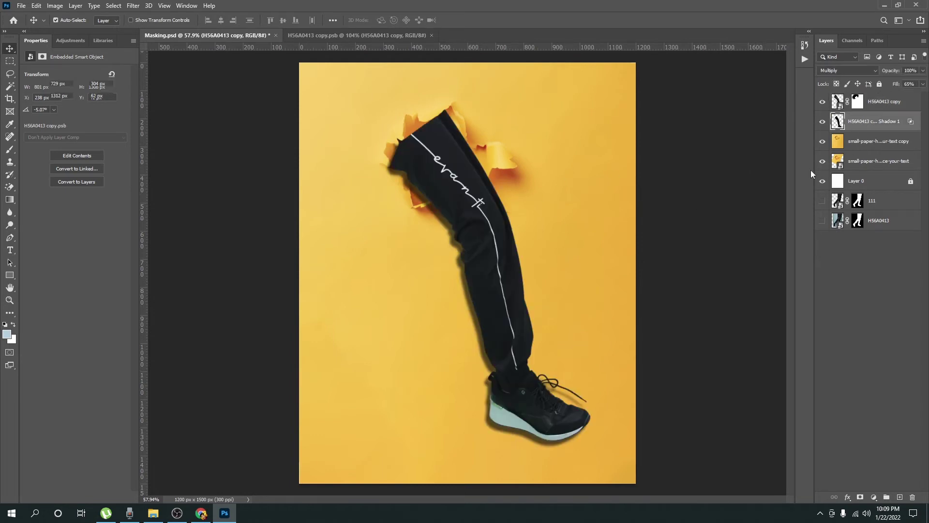
key("ctrl")
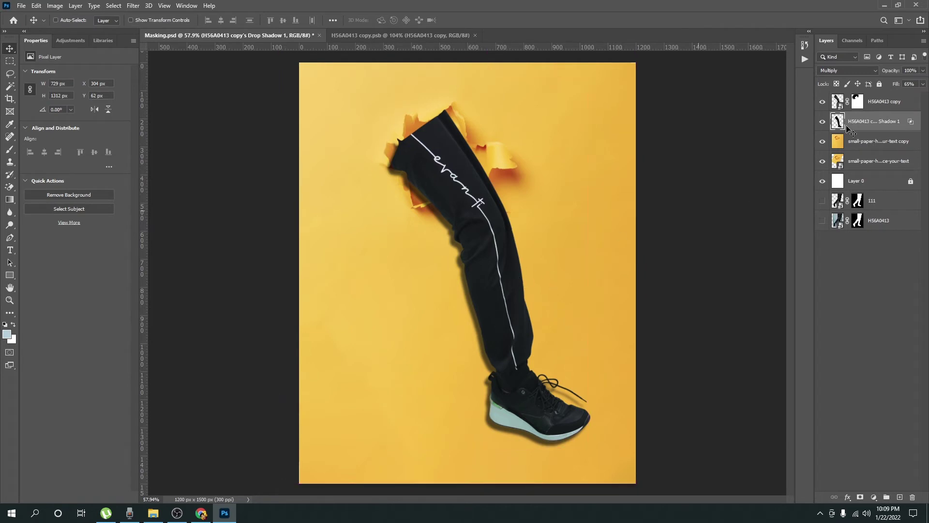
key("ctrl+t")
key("Return")
key("ctrl")
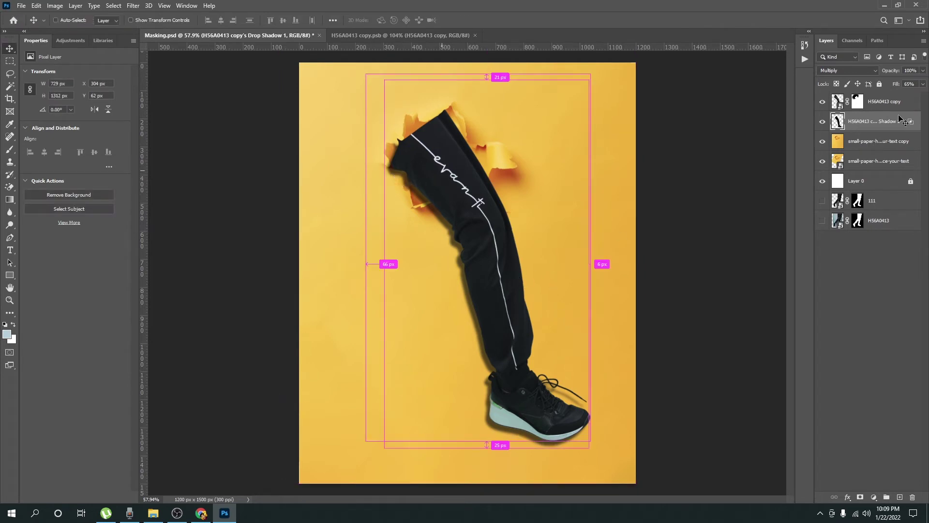
key("ctrl+t")
Step: Warp the shadow so its bottom stretches under the shoe and its left edge bends along the leg
right_click(422, 138)
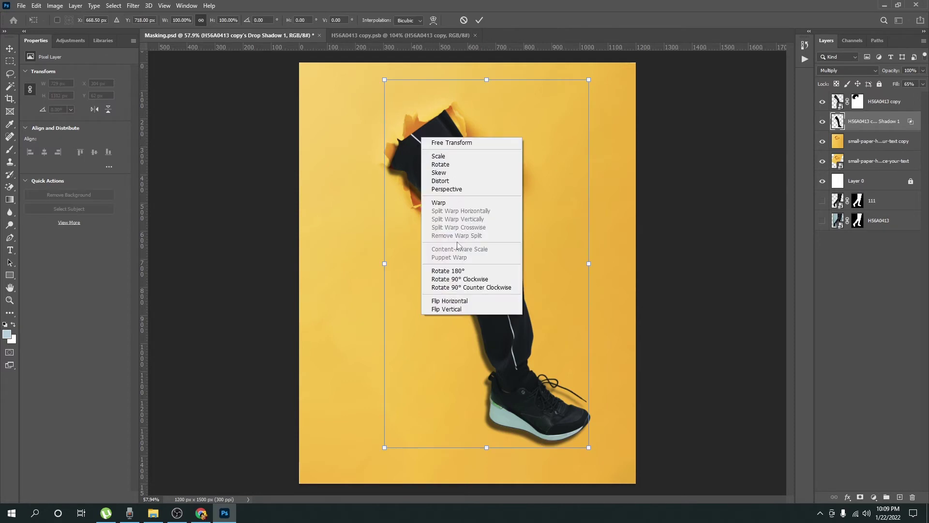
left_click(439, 203)
left_click_drag(391, 175, 397, 170)
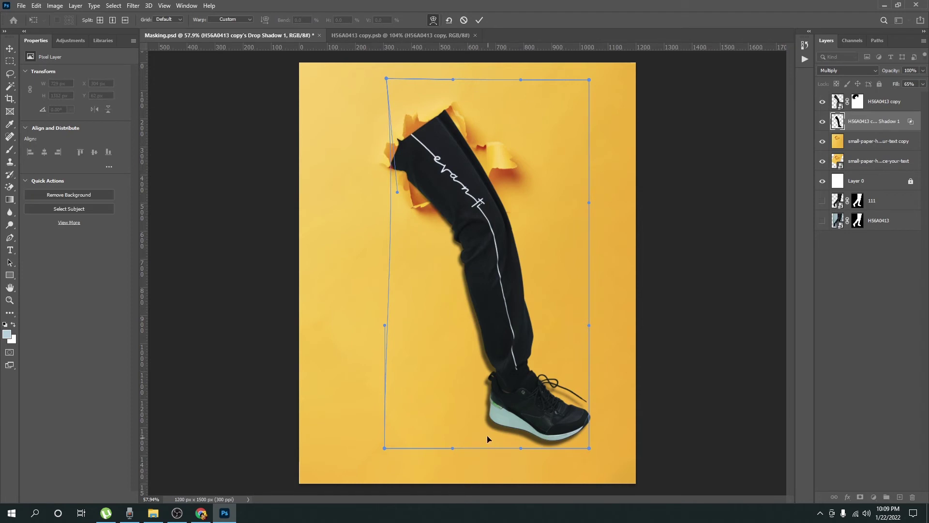
left_click_drag(453, 439, 511, 443)
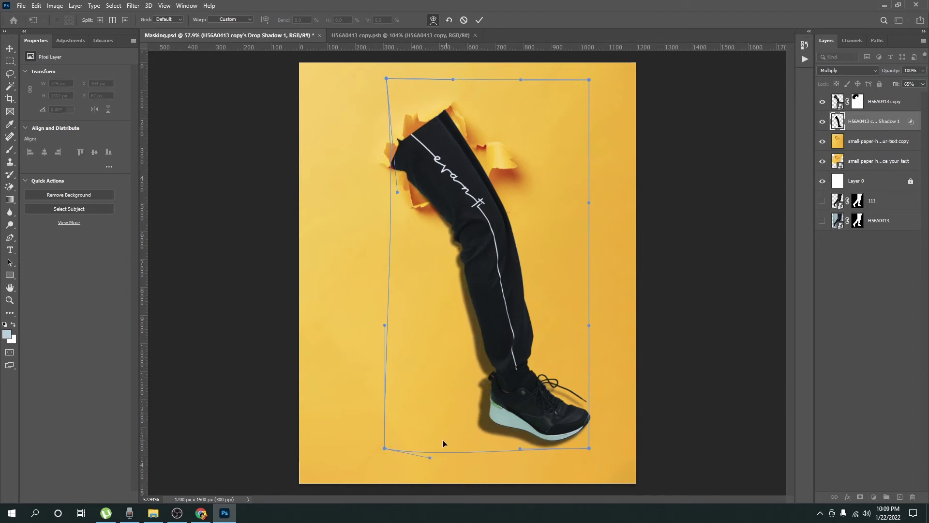
left_click_drag(585, 437, 585, 444)
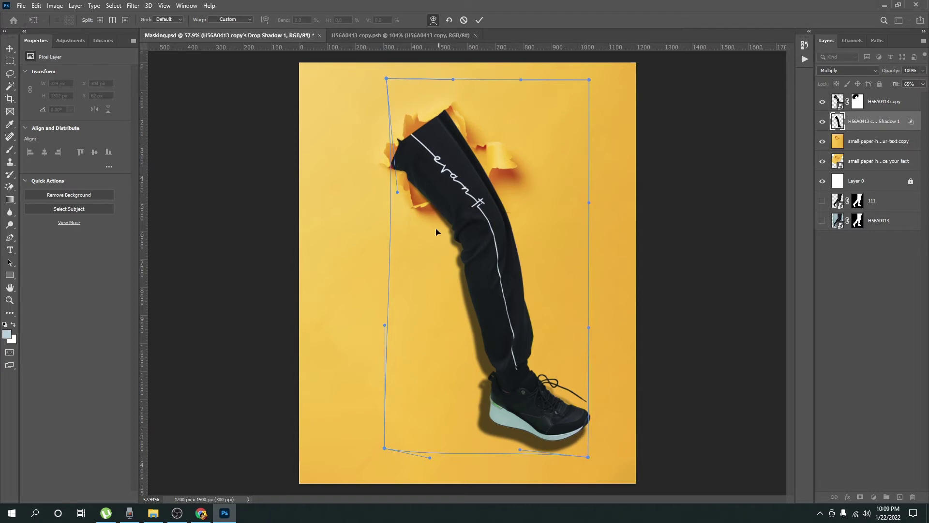
left_click_drag(396, 181, 396, 178)
left_click_drag(403, 132, 400, 118)
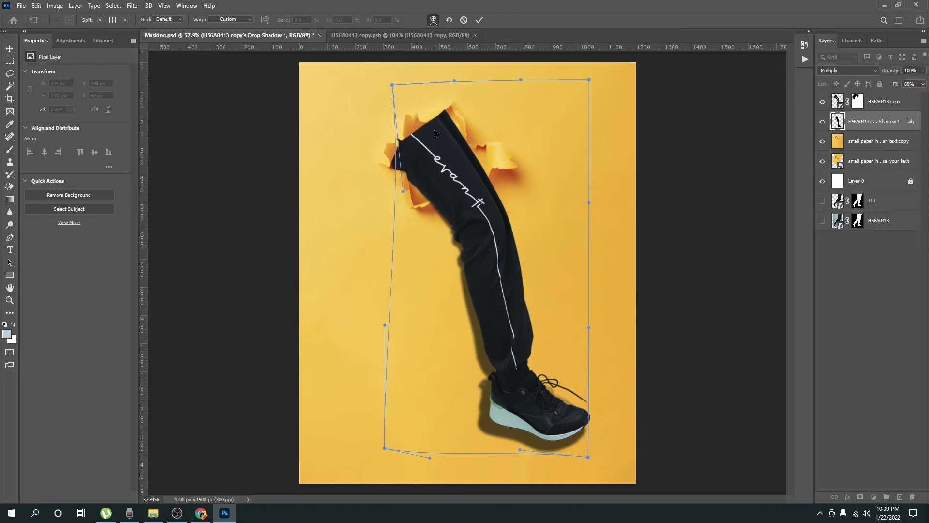
mouse_move(401, 157)
left_mouse_down()
mouse_move(411, 161)
mouse_move(404, 184)
left_mouse_up()
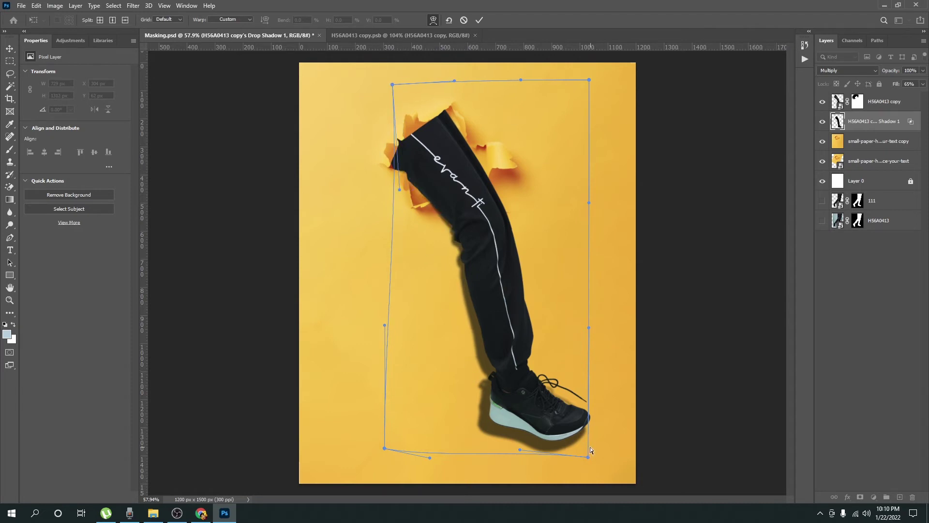
left_click_drag(590, 447, 582, 437)
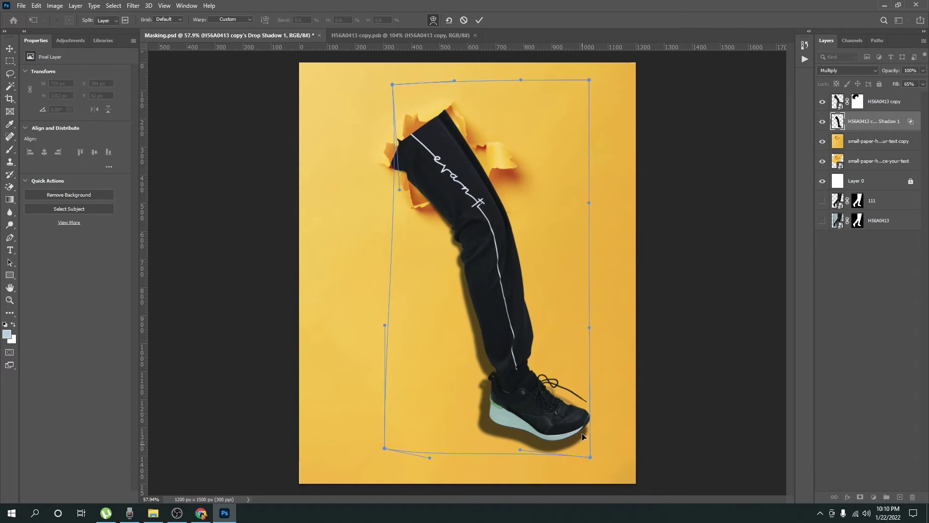
key("Return")
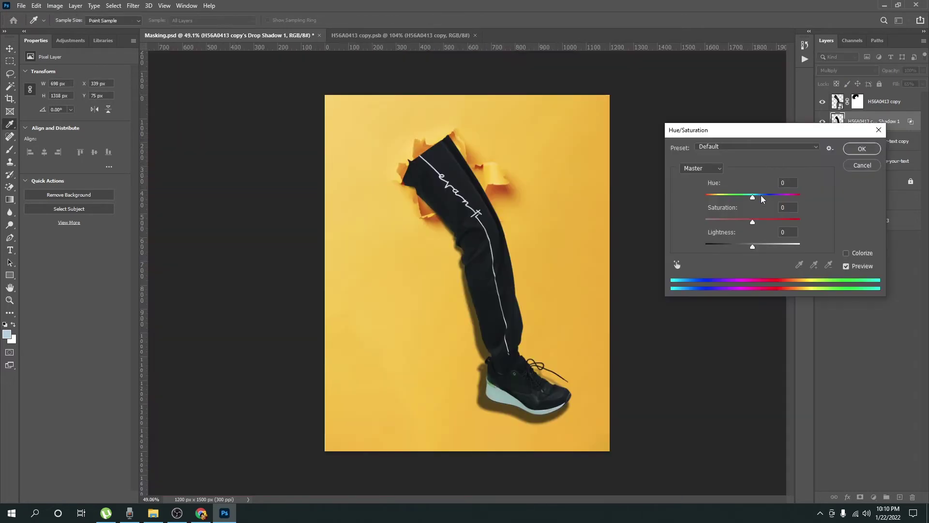
Step: Colorize the shadow at Saturation 100, trying different hue and lightness values
left_click_drag(752, 197, 755, 198)
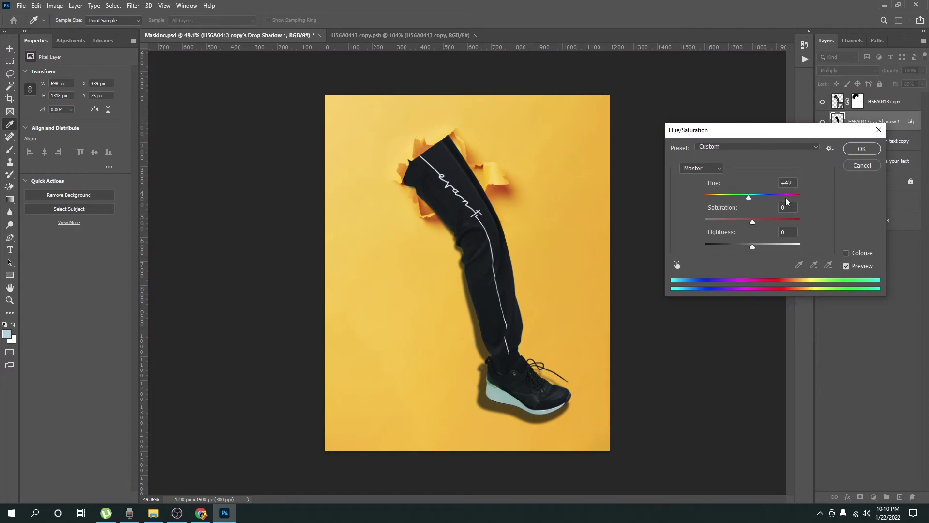
left_click(846, 253)
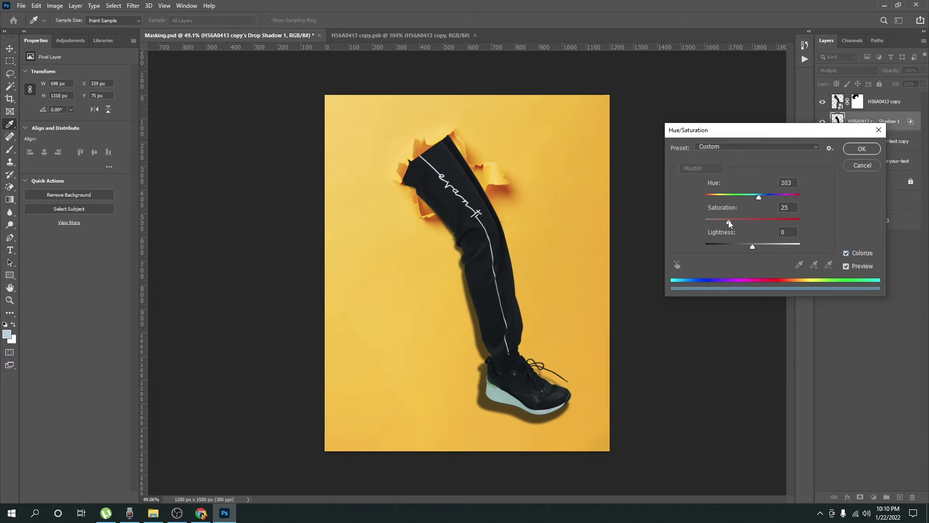
mouse_move(730, 223)
left_mouse_down()
mouse_move(790, 223)
mouse_move(756, 247)
left_mouse_up()
left_click_drag(759, 197, 711, 199)
left_click_drag(786, 223, 831, 225)
left_click_drag(766, 248, 768, 248)
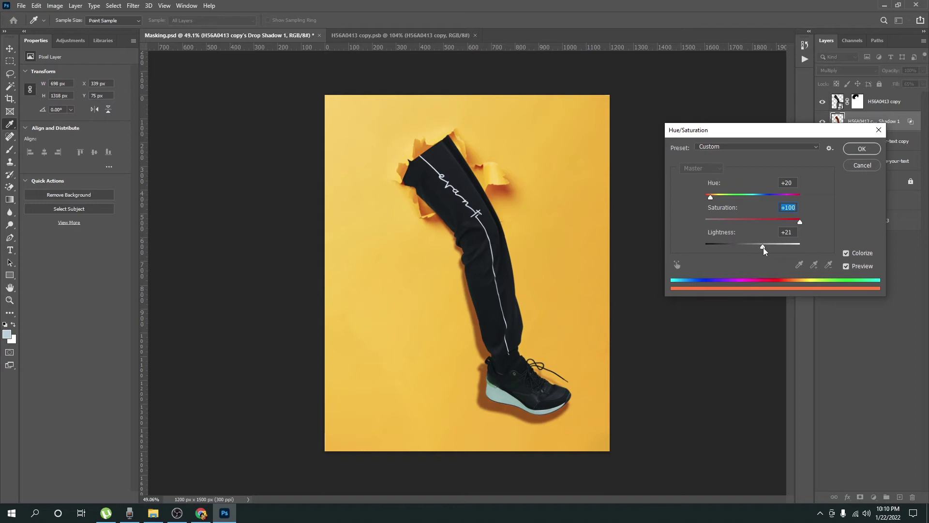
left_click(763, 247)
Step: Compare with the preview, settle on Hue 7 and Lightness +22, and apply the tint
left_click(847, 267)
left_click(847, 266)
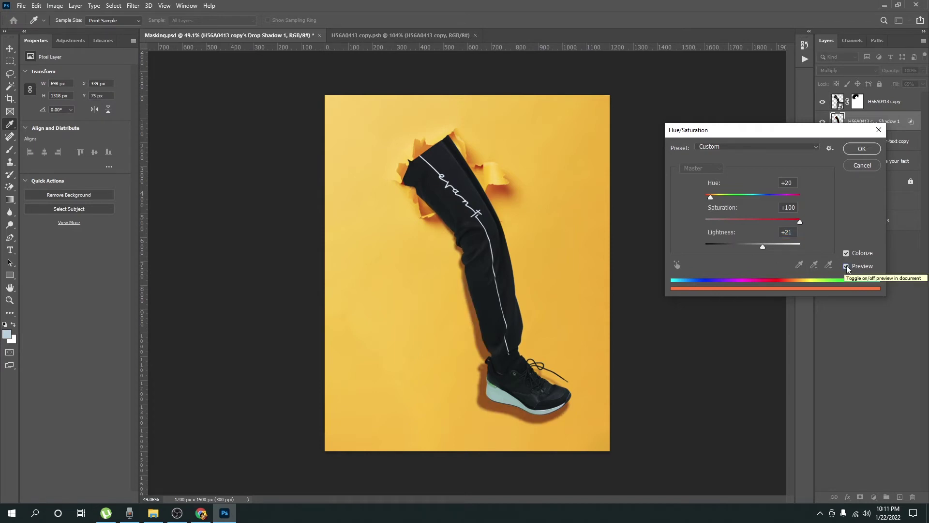
left_click(846, 266)
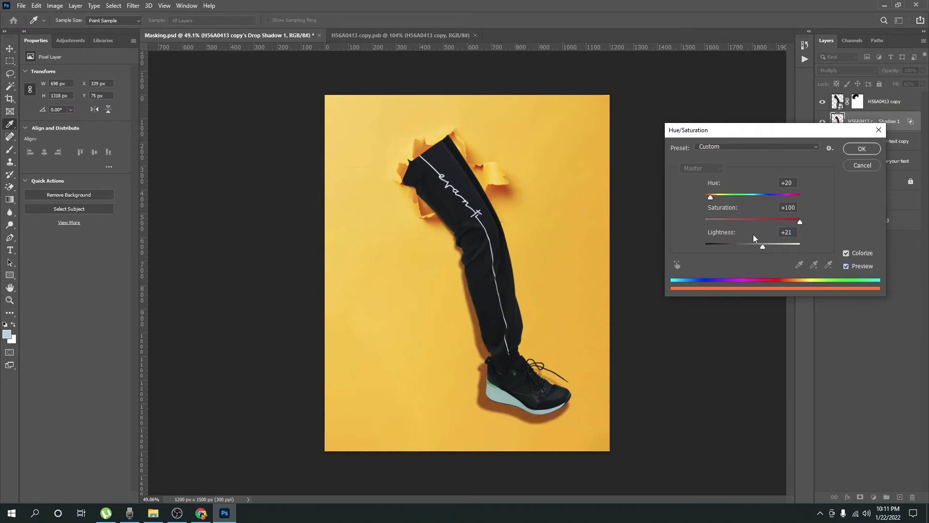
left_click_drag(711, 197, 708, 207)
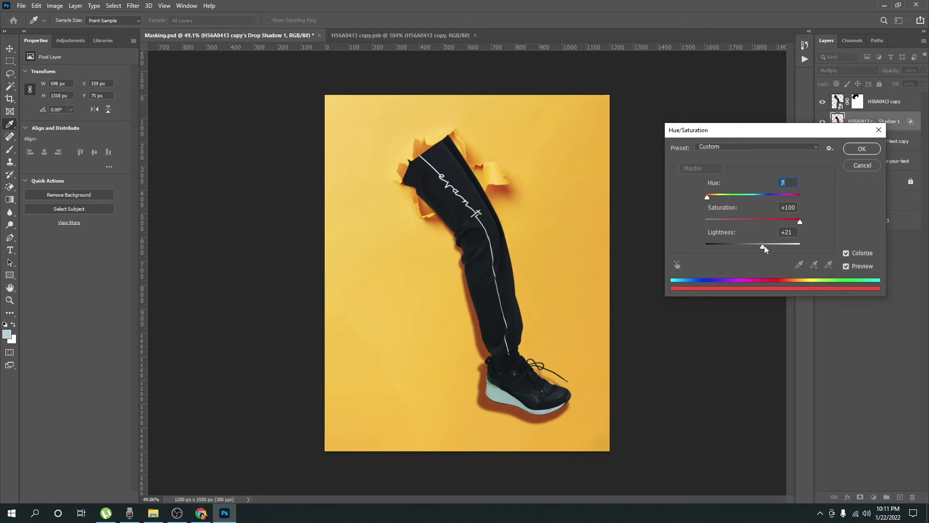
left_click_drag(764, 248, 766, 250)
left_click_drag(765, 249, 765, 253)
left_click(787, 232)
left_click(859, 149)
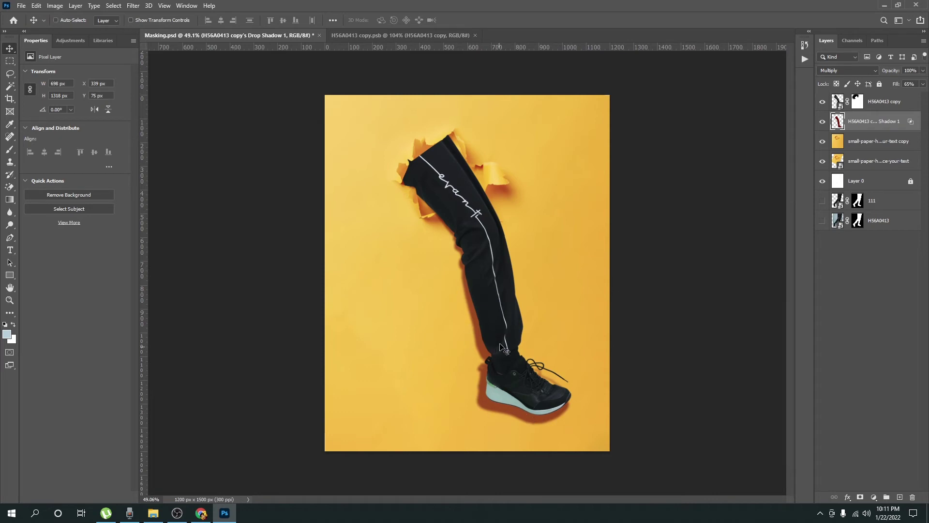
Step: Duplicate the shadow layer, hide the original and select the copy
key("ctrl+j")
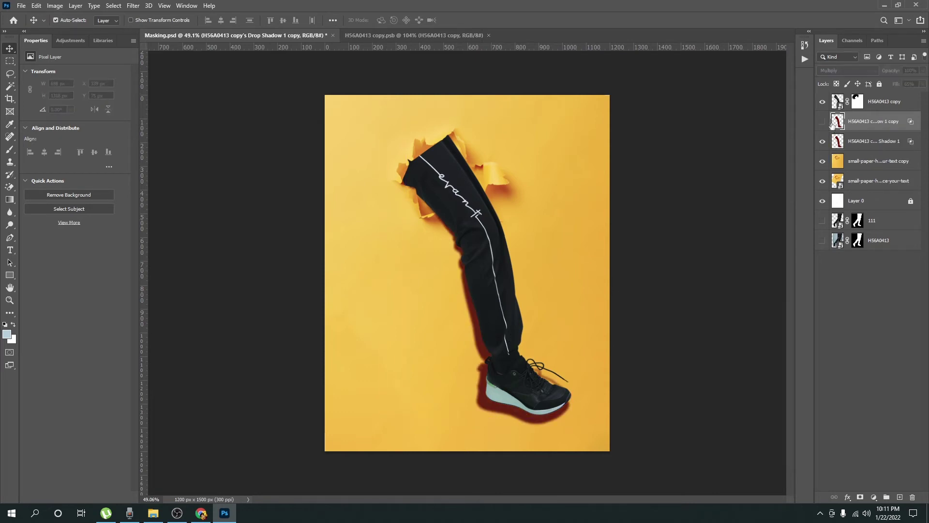
left_click(822, 121)
left_click(829, 140)
left_click(822, 122)
left_click(822, 141)
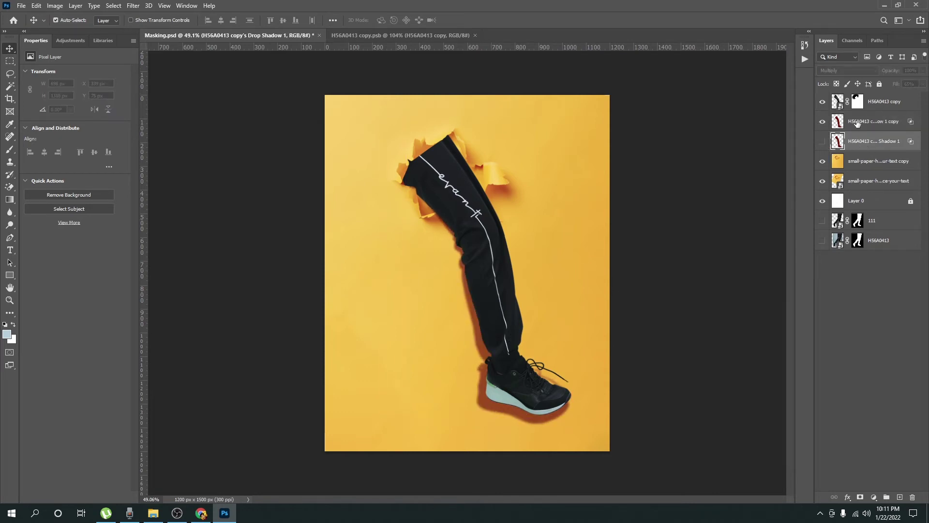
left_click(881, 127)
Step: Blur the shadow copy with a Gaussian Blur of about 11 px
key("ctrl+alt+f")
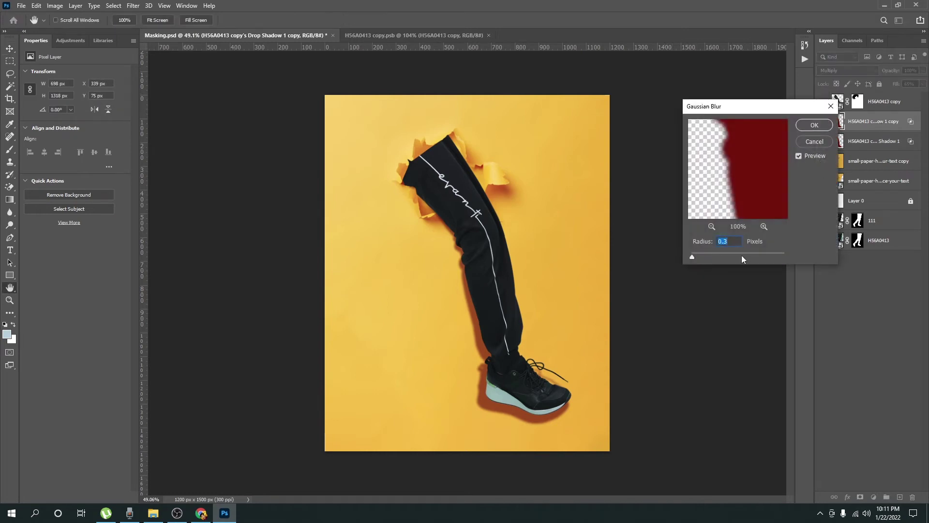
left_click_drag(698, 255, 728, 260)
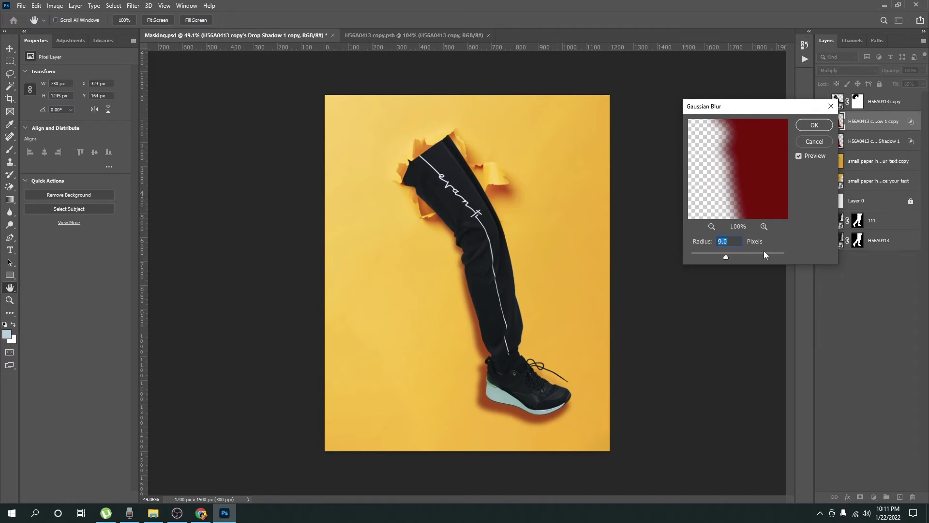
left_click_drag(726, 257, 730, 259)
key("Return")
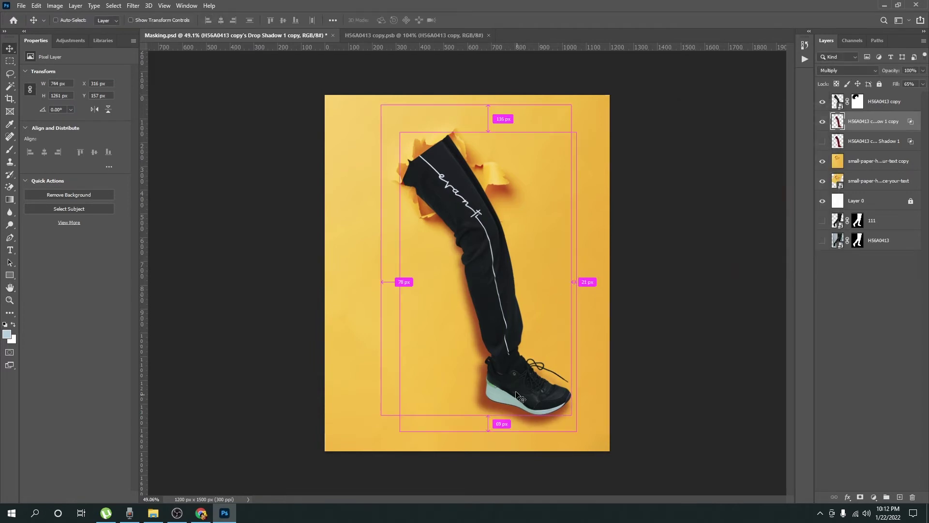
Step: Transform the shadow copy twice, skewing and stretching its bottom edge
key("ctrl+t")
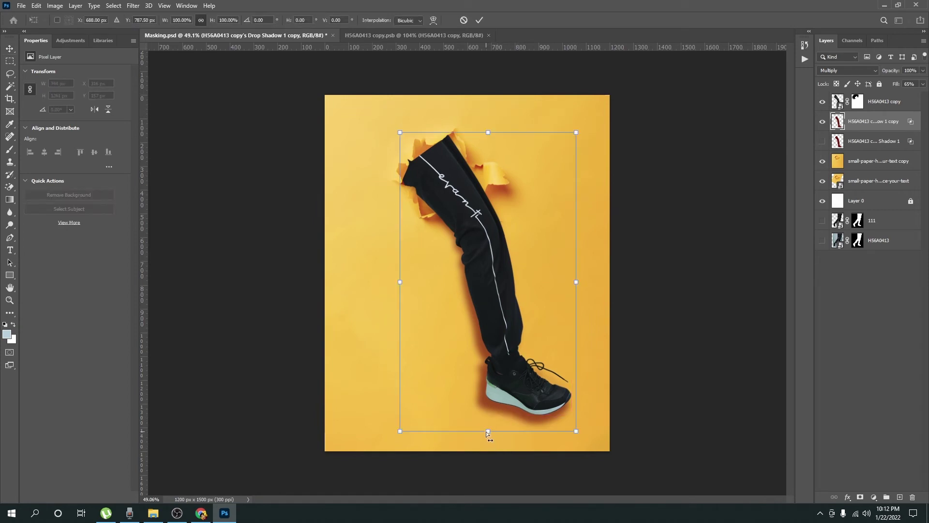
left_click_drag(486, 431, 484, 424)
key("Return")
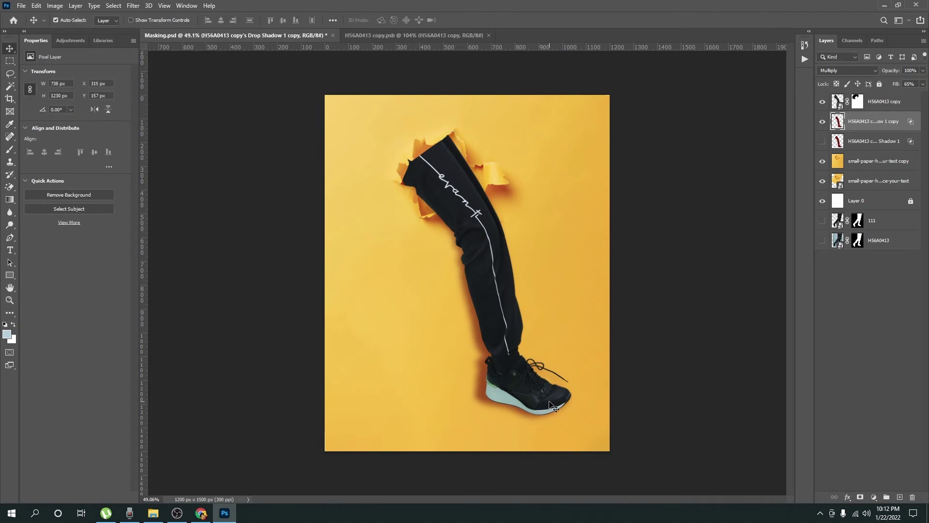
key("ctrl+t")
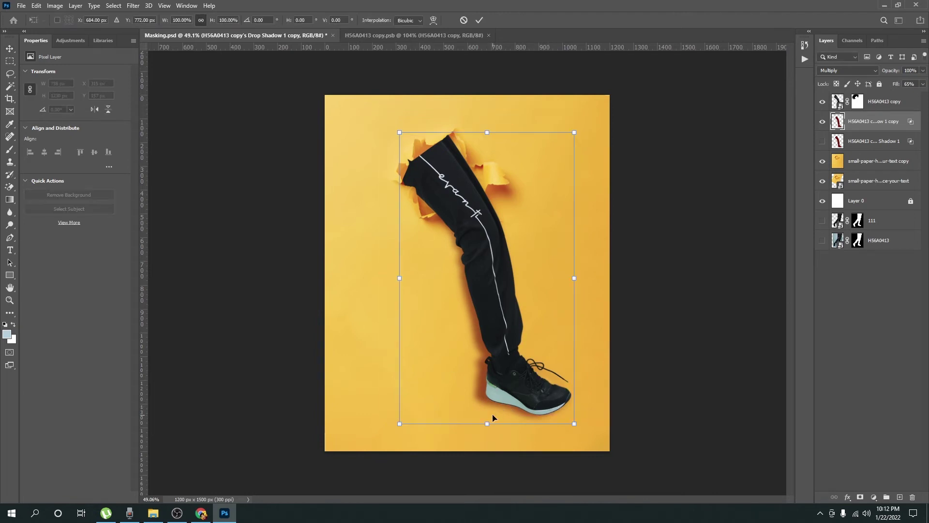
left_click_drag(487, 426, 491, 424)
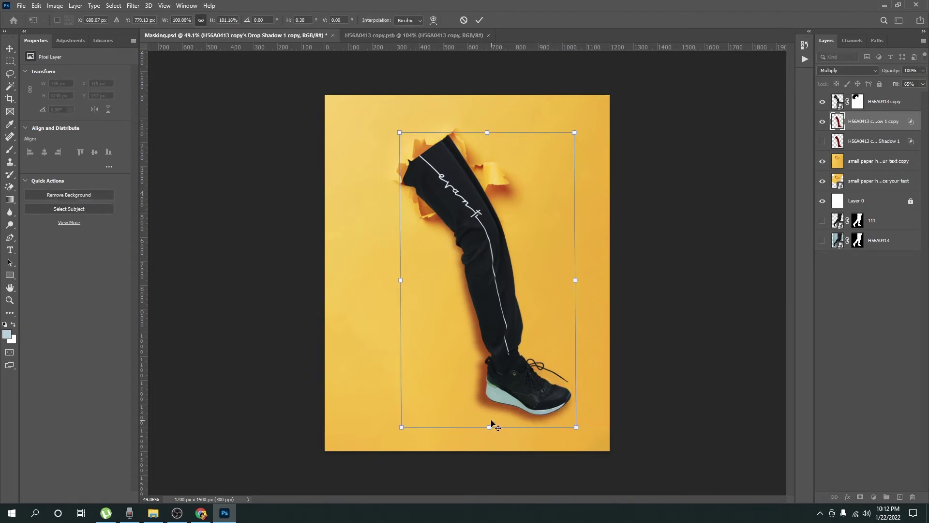
key("Return")
Step: Lighten the shadow copy with Hue/Saturation Lightness +22
key("ctrl+u")
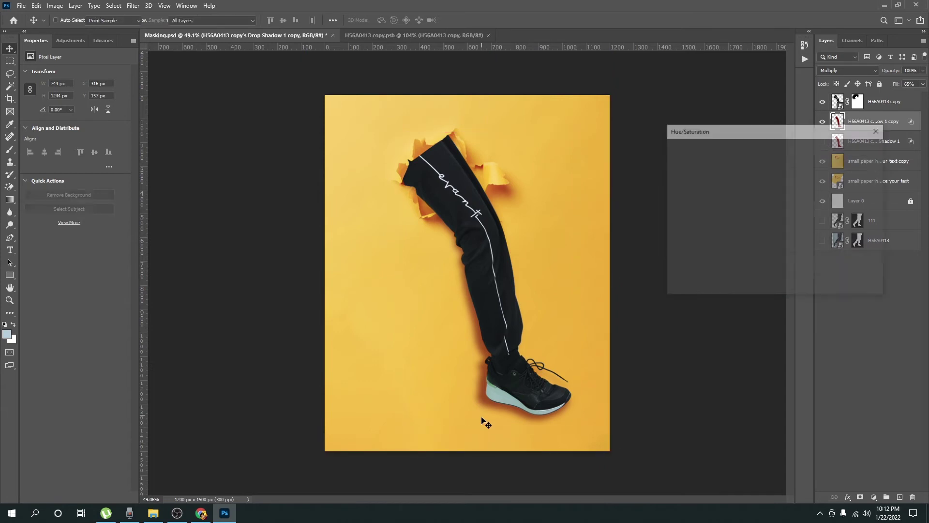
left_click(751, 247)
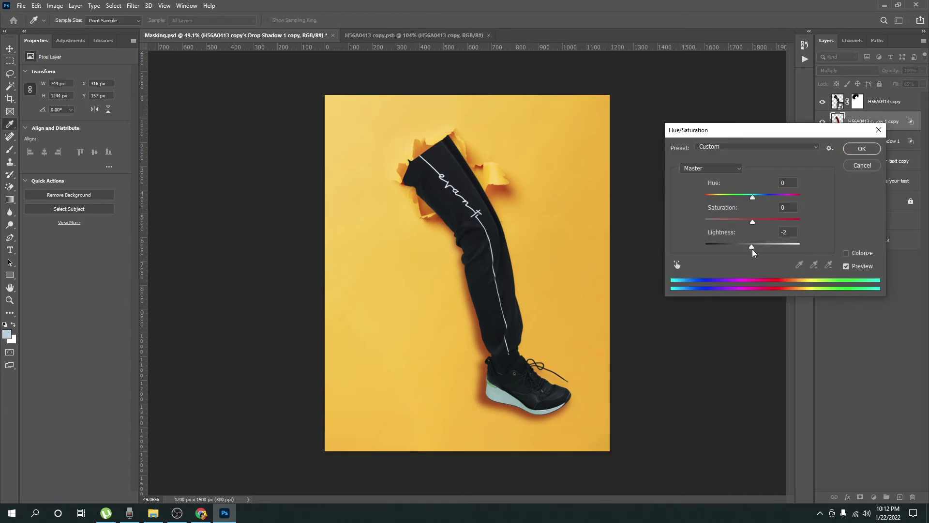
left_click_drag(758, 255, 761, 255)
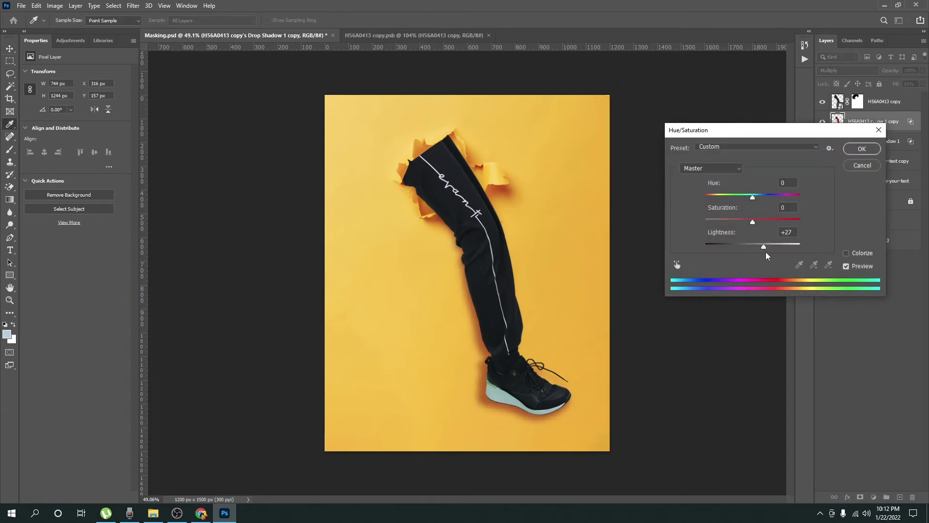
left_click_drag(766, 257, 760, 236)
key("Return")
Step: Zoom out and skew the shadow so its base leans right near the shoe
key("ctrl+t")
key("ctrl+minus")
left_click_drag(506, 390, 492, 375)
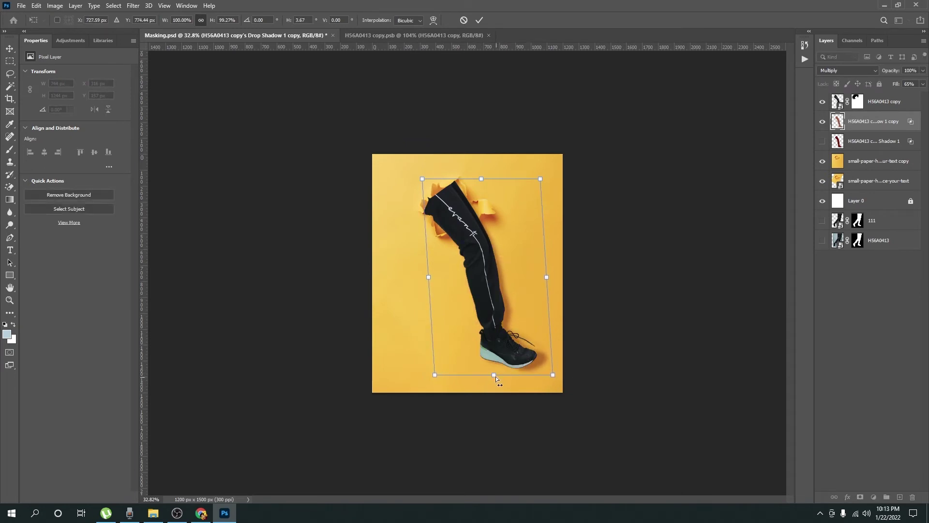
left_click_drag(496, 376, 498, 374)
key("Return")
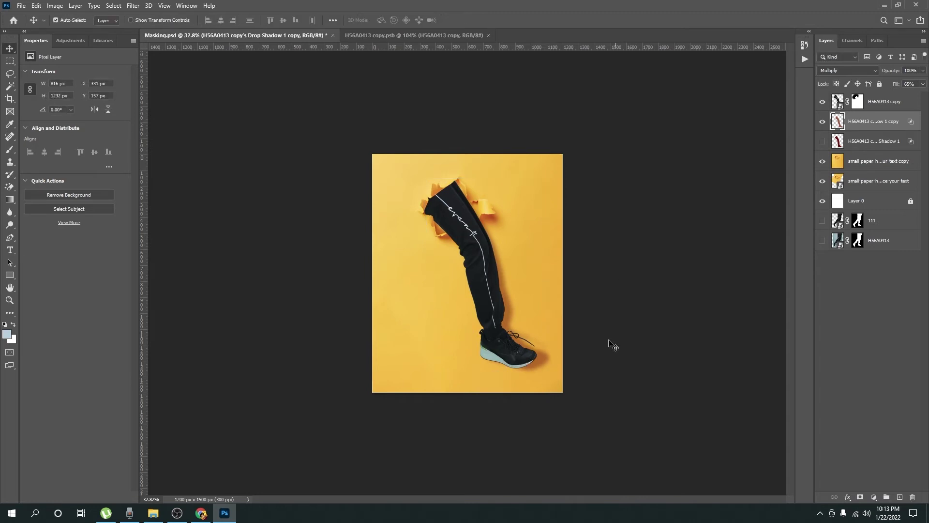
scroll(611, 343, "up", 1)
Step: Warp the shadow, pulling its lower right corner inward, and commit
key("ctrl+t")
right_click(539, 303)
left_click(544, 377)
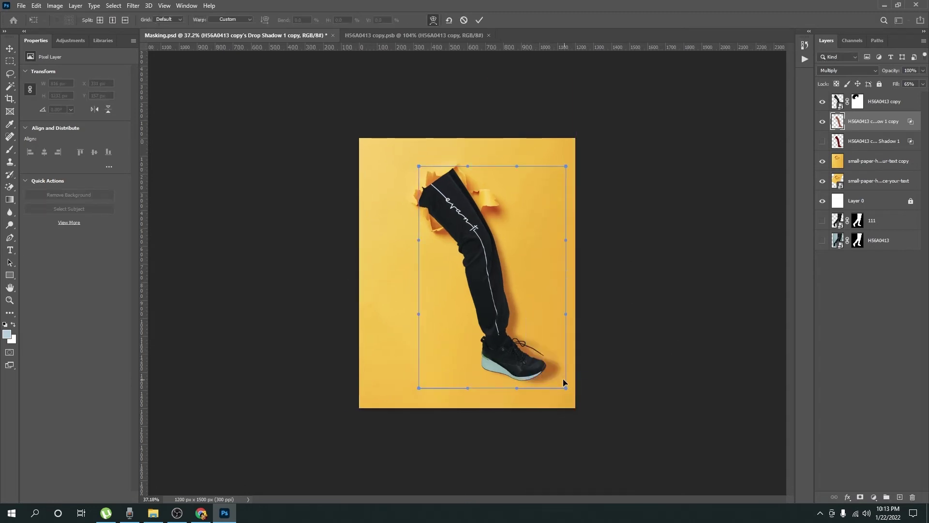
left_click_drag(565, 387, 556, 389)
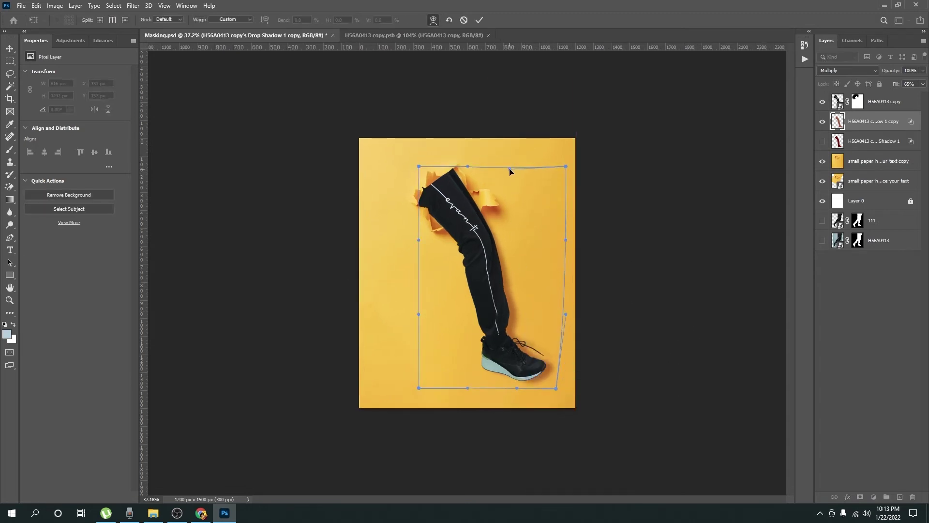
key("Return")
scroll(467, 275, "up", 2)
Step: Raise the shadow layer's fill to 72% while zooming around the image
scroll(548, 296, "up", 3)
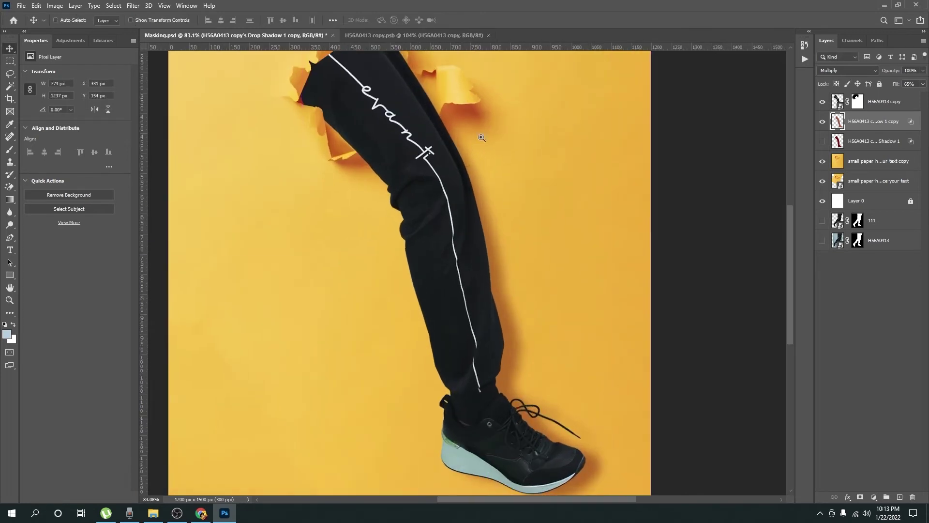
scroll(545, 326, "down", 1)
left_click_drag(895, 84, 904, 84)
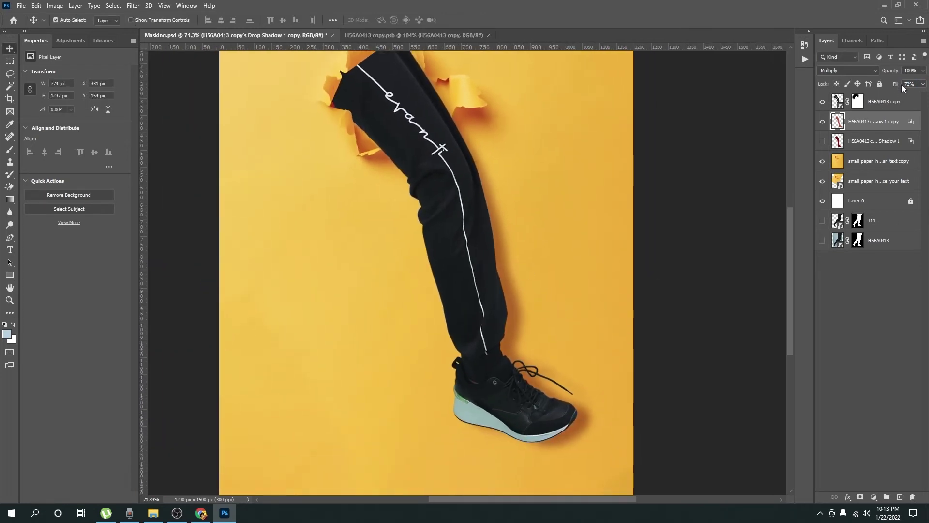
scroll(557, 208, "down", 3)
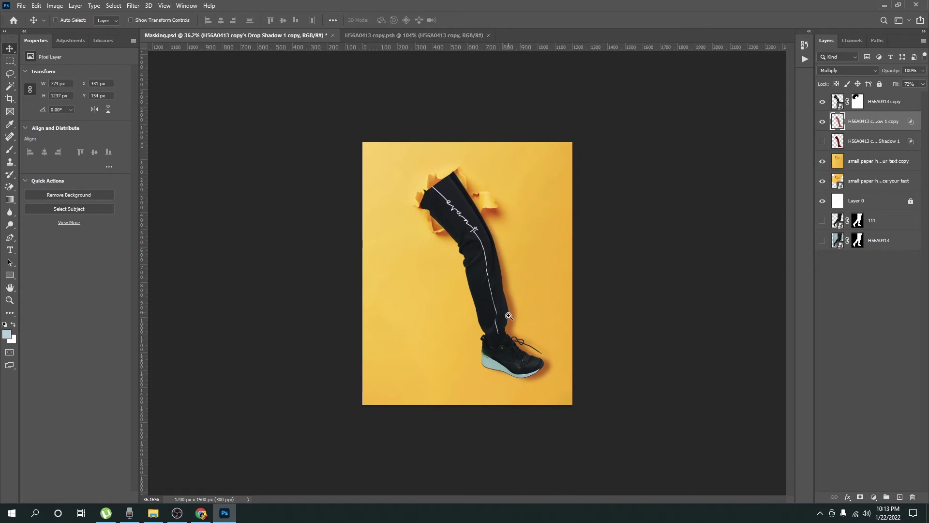
scroll(509, 315, "up", 1)
scroll(509, 347, "up", 1)
scroll(509, 347, "up", 3)
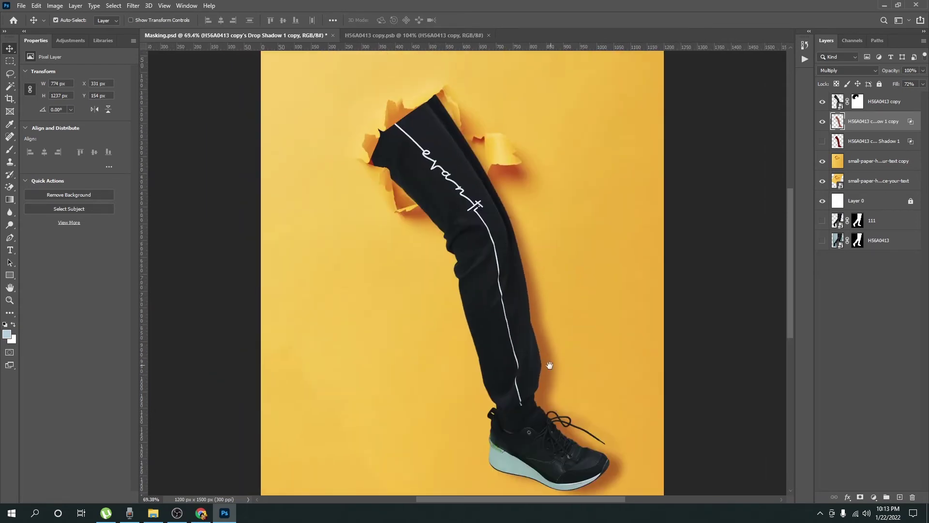
Step: Zoom in on the shoe and select the H56A0413 copy leg layer
left_click_drag(551, 365, 545, 260)
scroll(571, 242, "down", 1)
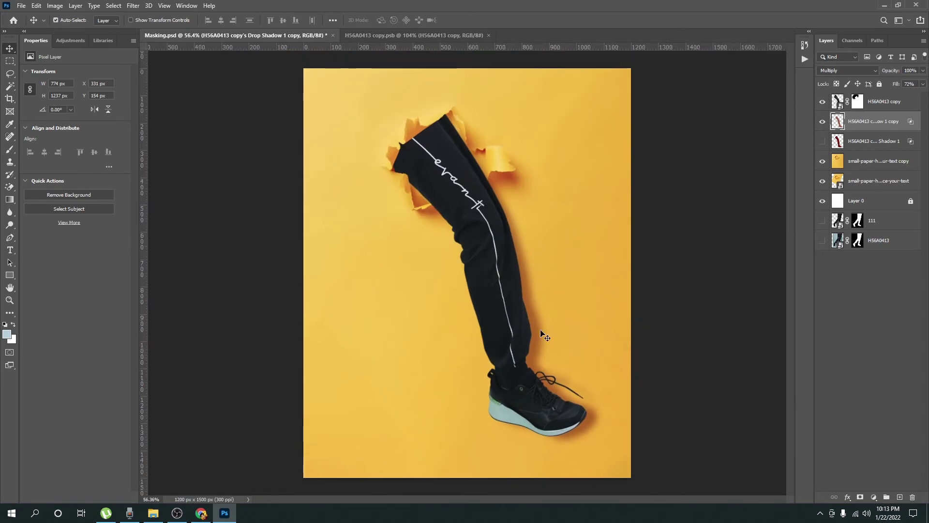
left_click_drag(529, 407, 600, 422)
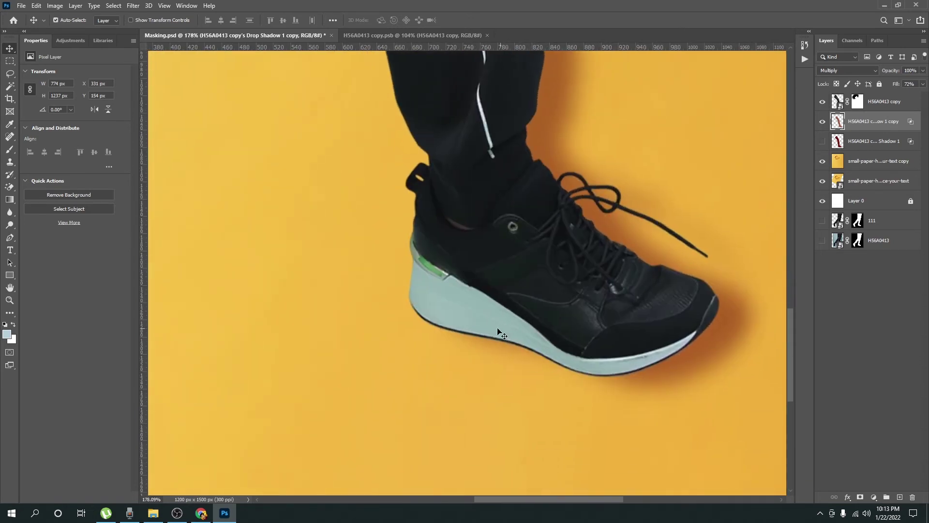
left_click_drag(512, 317, 483, 303)
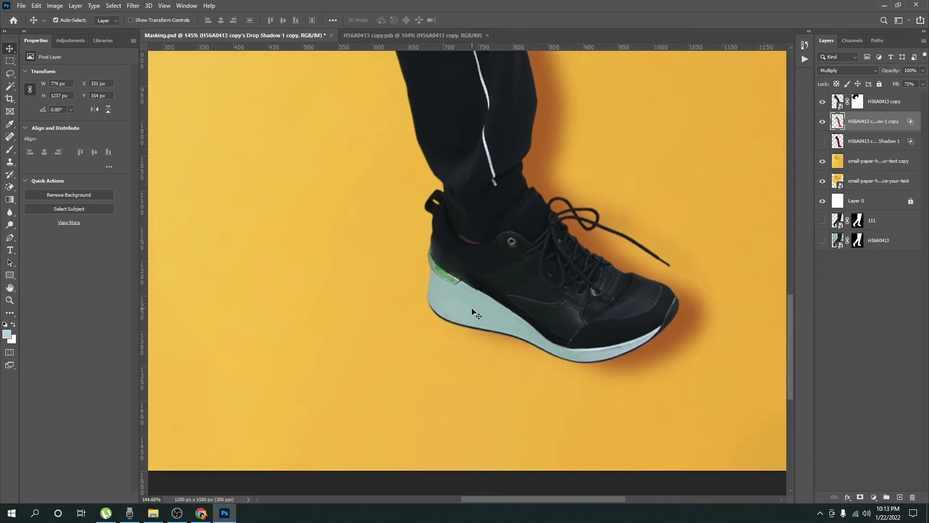
left_click(490, 312)
mouse_move(596, 235)
left_mouse_down()
mouse_move(548, 313)
mouse_move(772, 241)
left_mouse_up()
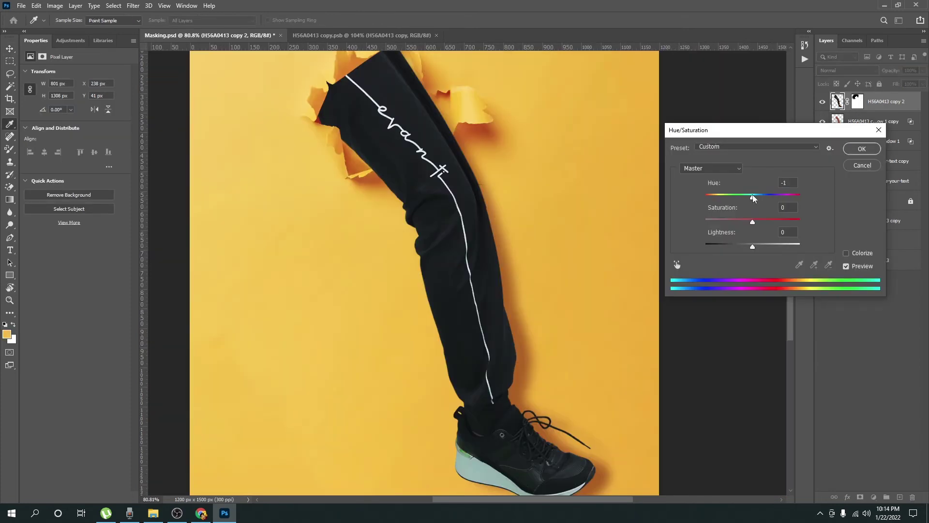
Step: Shift the leg layer's hue to -125, compare with the preview, and apply
mouse_move(754, 195)
left_mouse_down()
mouse_move(742, 201)
mouse_move(787, 202)
mouse_move(716, 210)
left_mouse_up()
scroll(491, 367, "down", 3)
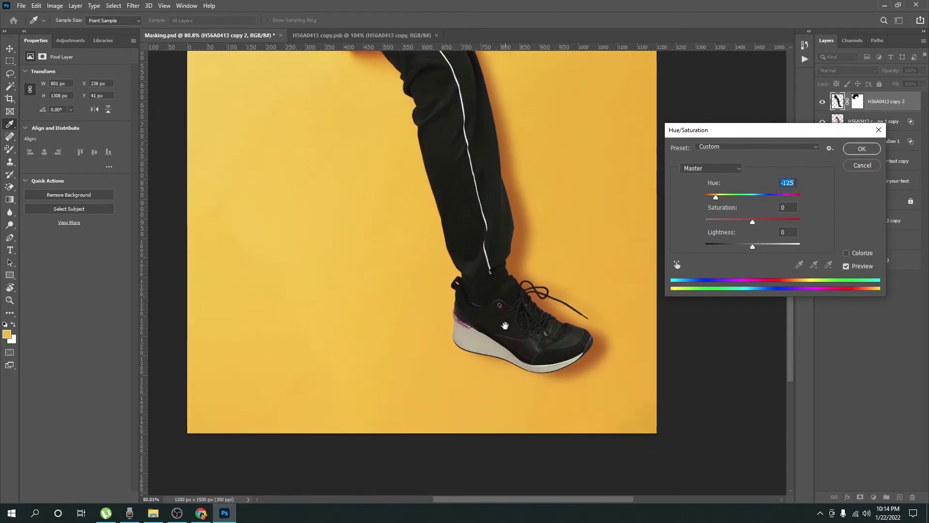
scroll(488, 351, "down", 2)
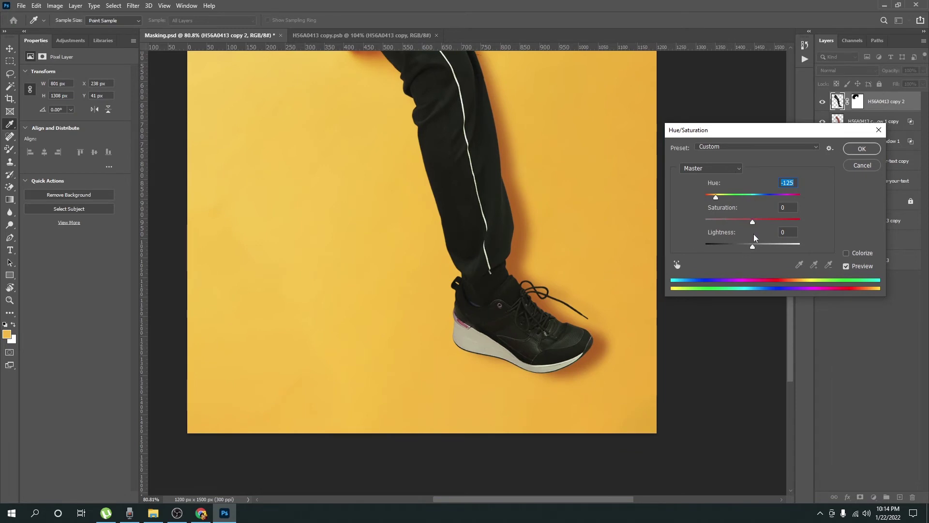
left_click(846, 267)
left_click(846, 266)
key("Return")
Step: Duplicate the leg layer as H56A0413 copy 3 and hide copy 2
key("v")
key("ctrl+j")
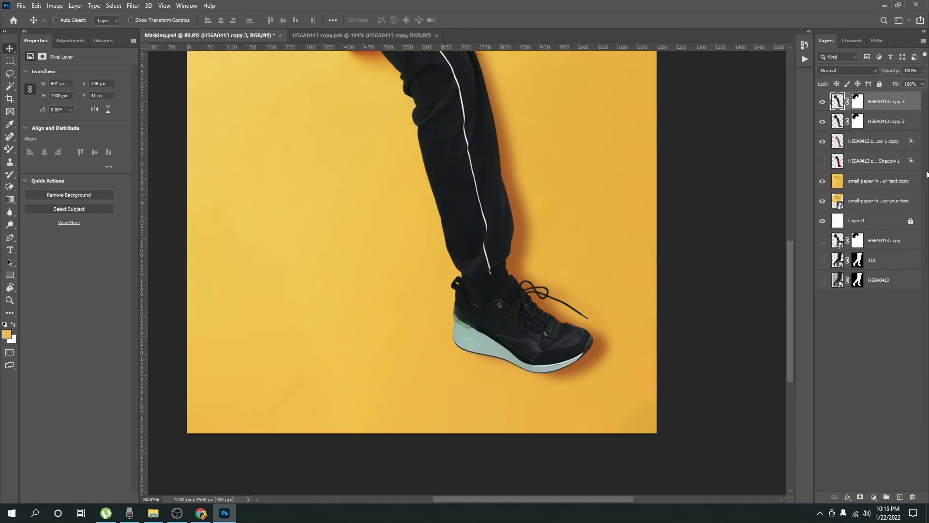
left_click(823, 122)
left_click_drag(836, 100, 836, 104)
Step: Set copy 3's Hue/Saturation to about -132 hue with saturation +48
key("ctrl+u")
scroll(484, 314, "up", 3)
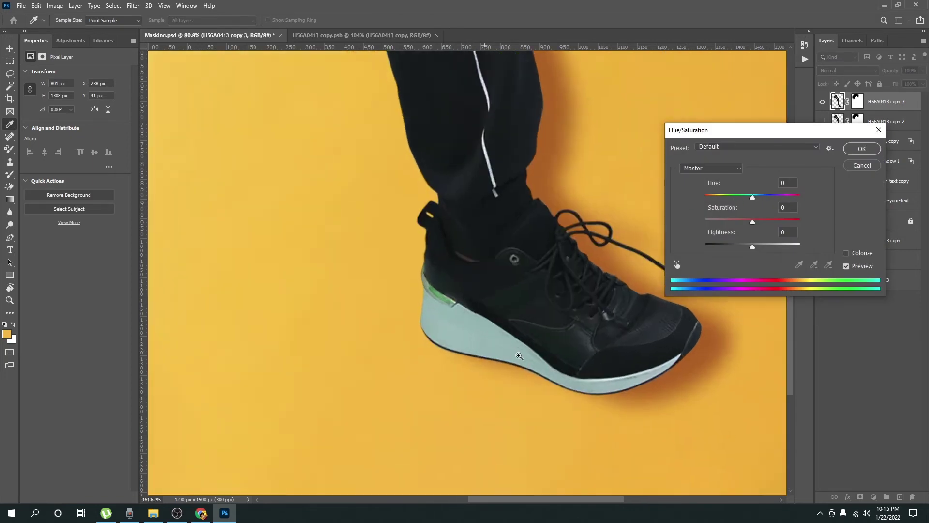
scroll(477, 276, "up", 3)
scroll(536, 263, "up", 2)
left_click_drag(752, 197, 715, 203)
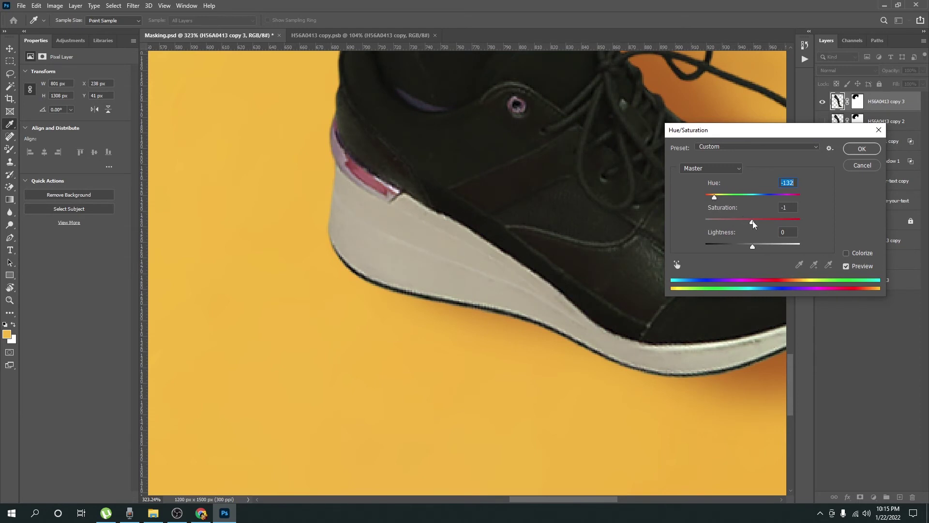
left_click(771, 221)
left_click_drag(767, 220, 775, 221)
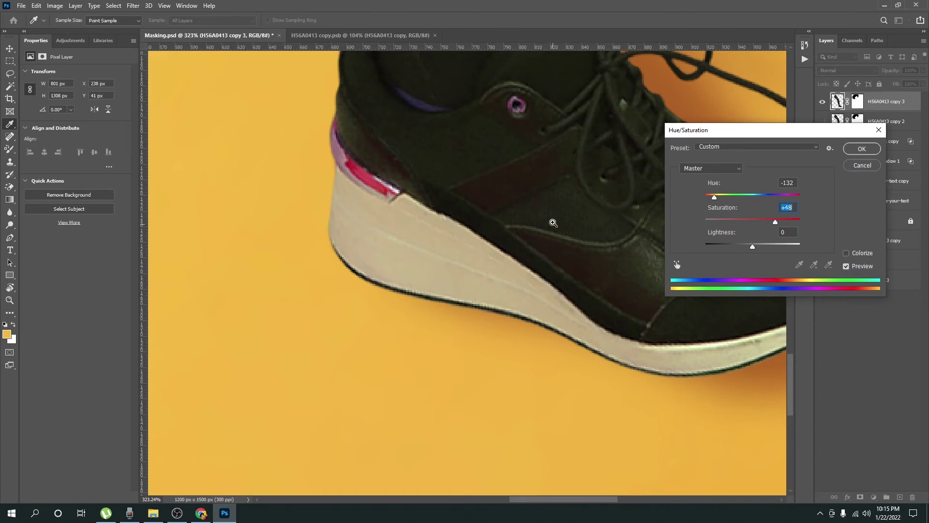
Step: Compare against the original via preview, then reset saturation and set it to +36
scroll(552, 220, "down", 5)
scroll(502, 282, "down", 1)
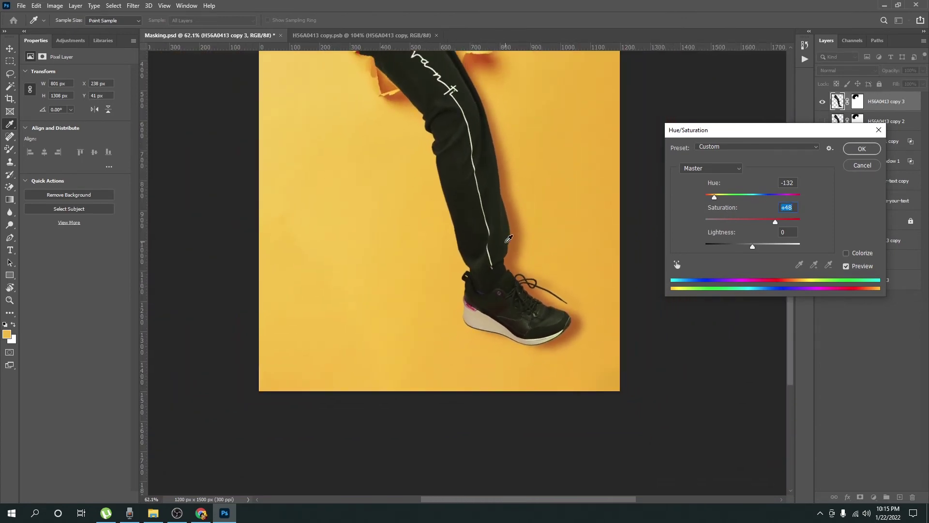
scroll(450, 152, "up", 4)
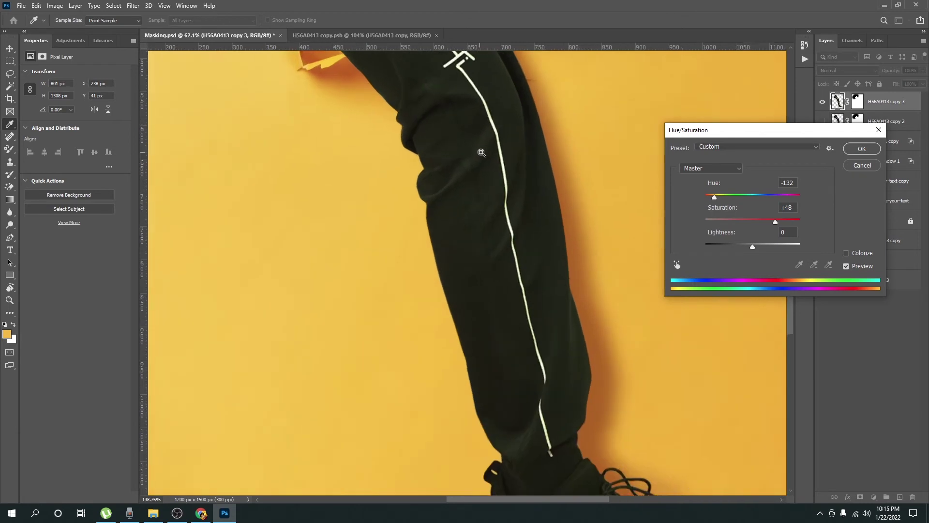
left_click(847, 266)
left_click(847, 266)
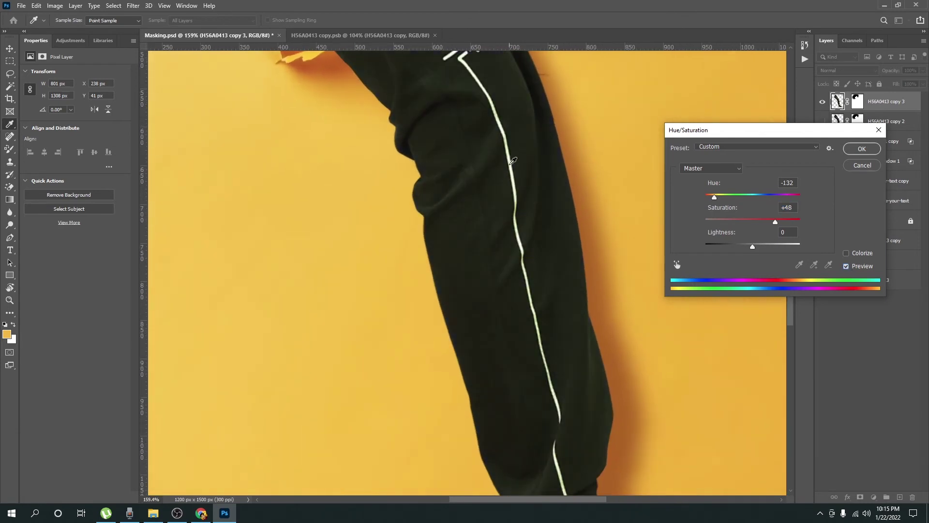
scroll(448, 190, "down", 3)
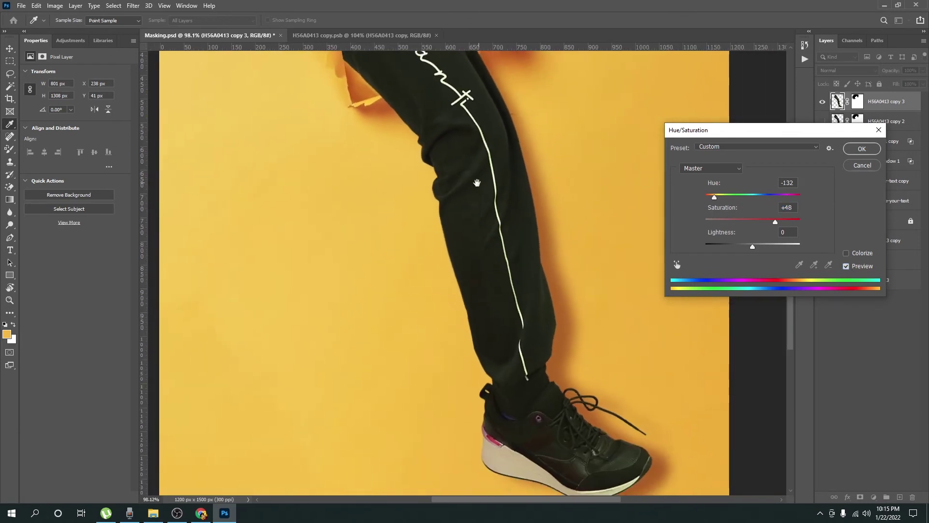
scroll(495, 180, "up", 2)
scroll(498, 271, "up", 2)
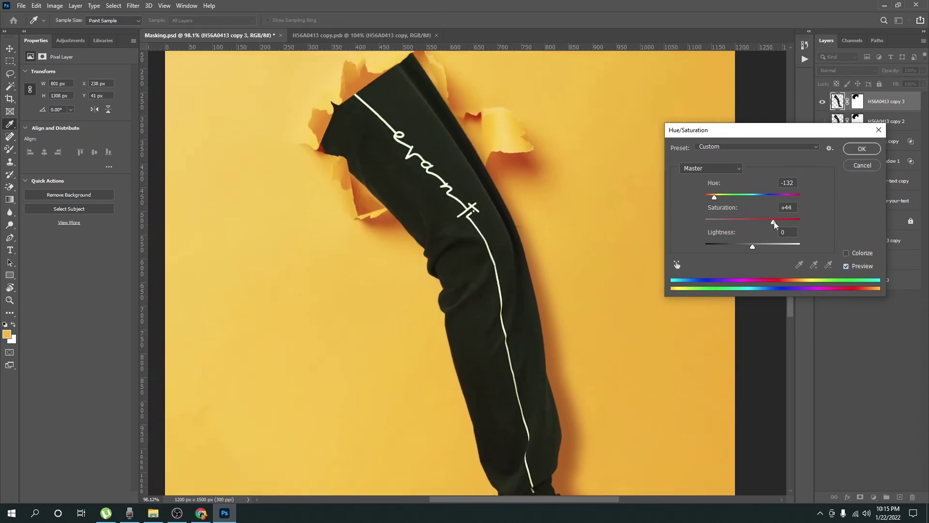
left_click_drag(746, 223, 753, 221)
scroll(552, 159, "down", 5)
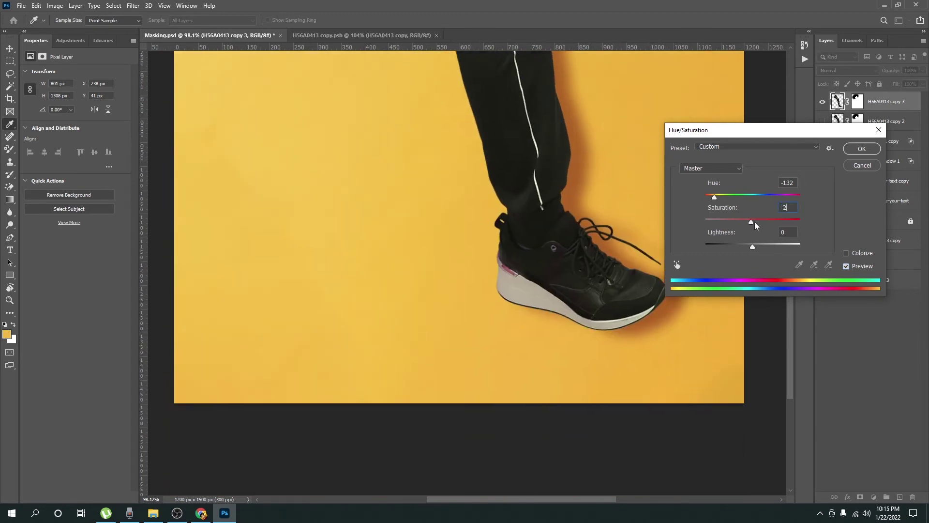
mouse_move(780, 141)
left_mouse_down()
mouse_move(718, 208)
mouse_move(714, 197)
left_mouse_up()
left_click(769, 221)
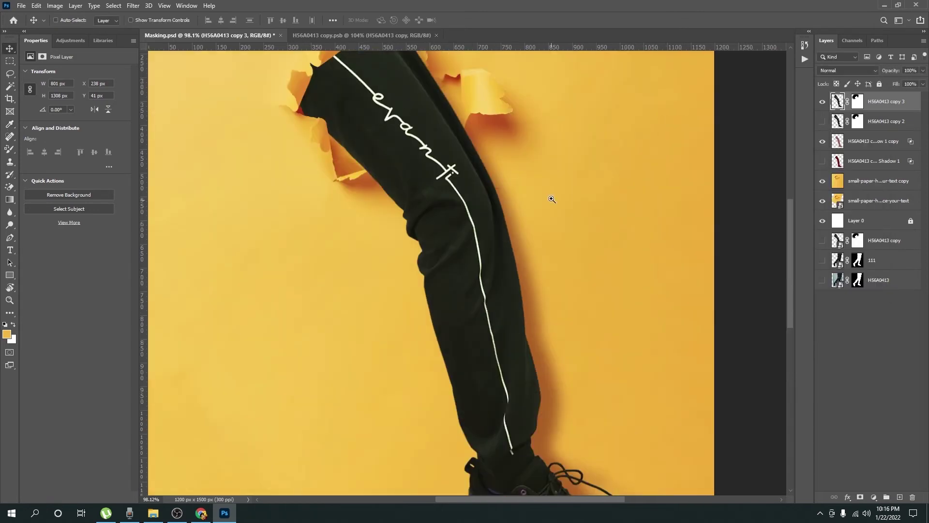
Step: Apply Levels 0, 0.88, 211 to H56A0413 copy 3 with copy 2 hidden
left_click(823, 102)
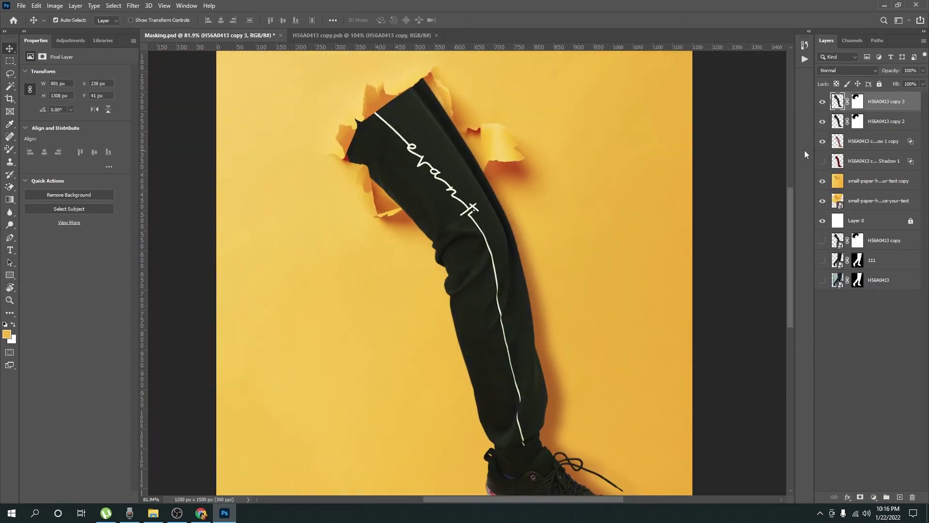
left_click(823, 121)
key("ctrl+l")
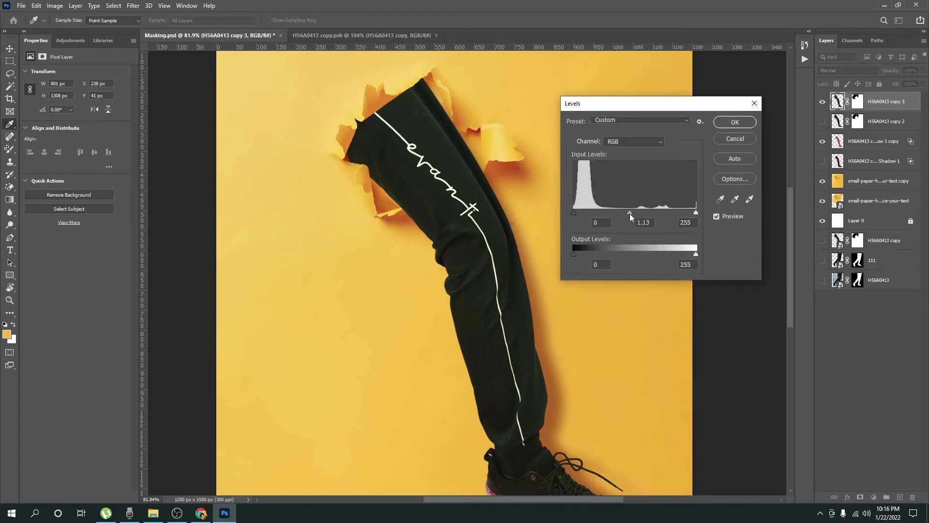
left_click_drag(695, 212, 626, 213)
scroll(519, 290, "up", 3)
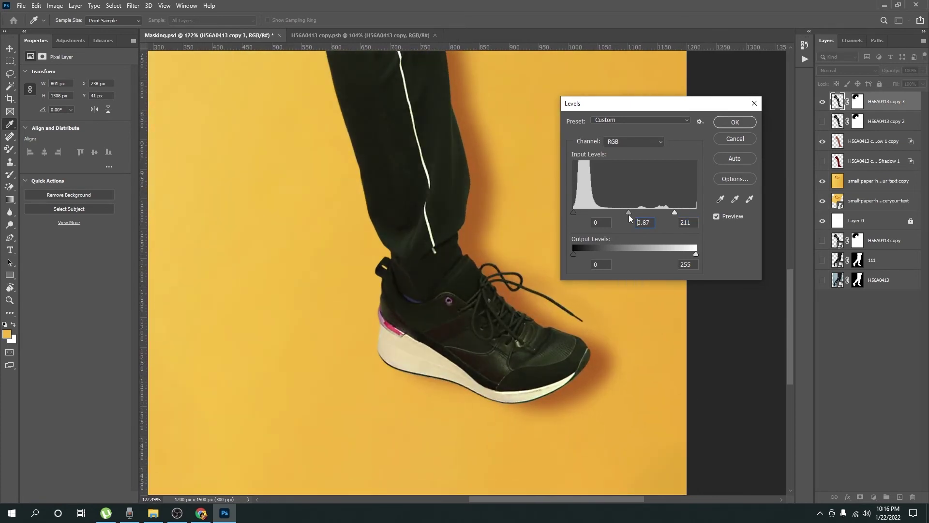
scroll(387, 140, "up", 5)
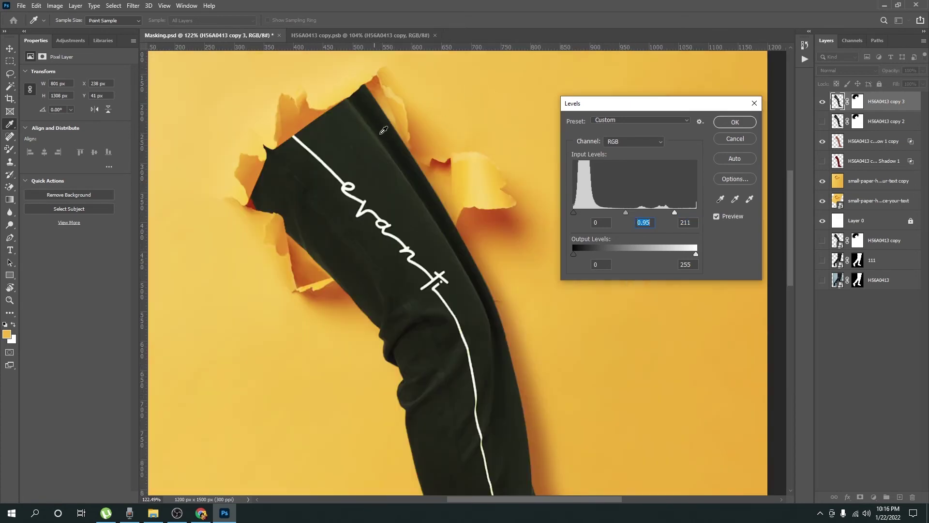
left_click_drag(626, 213, 626, 214)
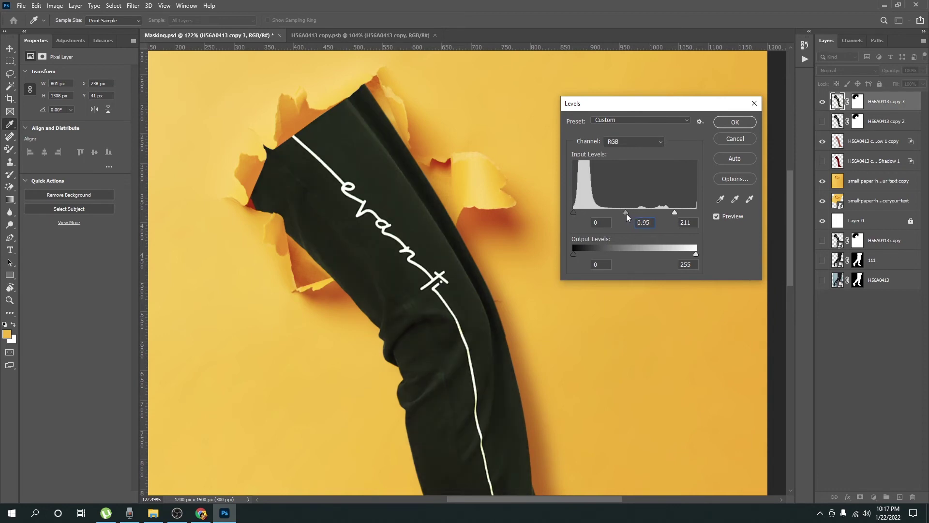
left_click(735, 122)
key("ctrl+0")
Step: Toggle H56A0413 copy 2 on and off to compare the result
left_click(822, 122)
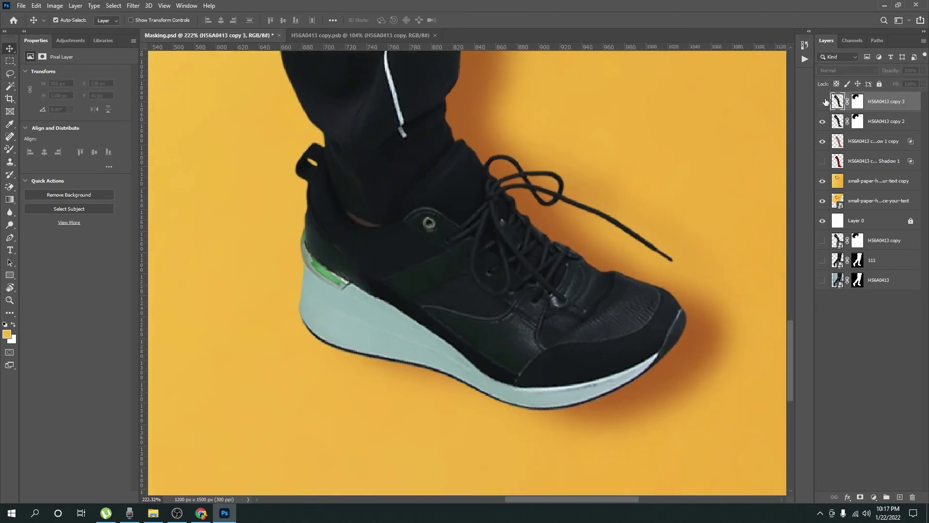
left_click(822, 122)
key("ctrl+alt+f")
Step: Apply Smart Sharpen at 45%, 0.5 px radius and 11% noise reduction
mouse_move(694, 356)
left_mouse_down()
mouse_move(694, 276)
mouse_move(728, 175)
left_mouse_up()
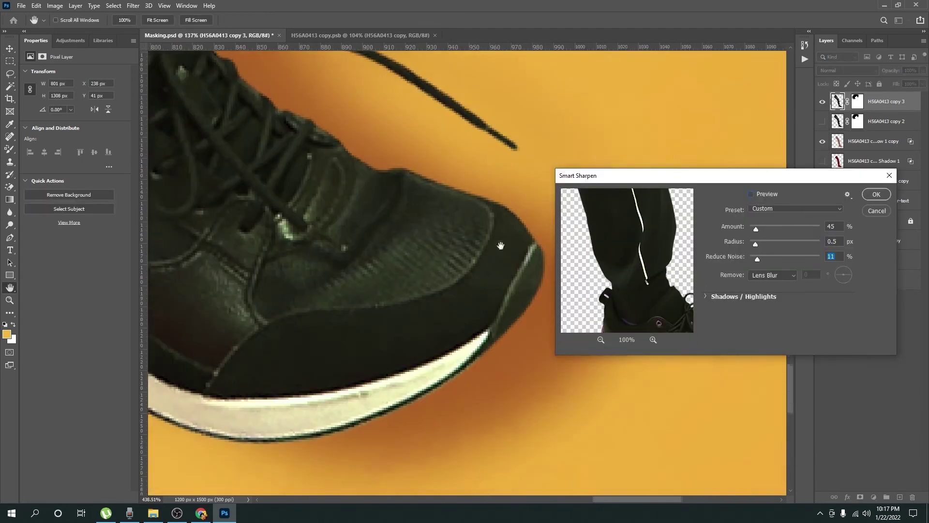
key("Return")
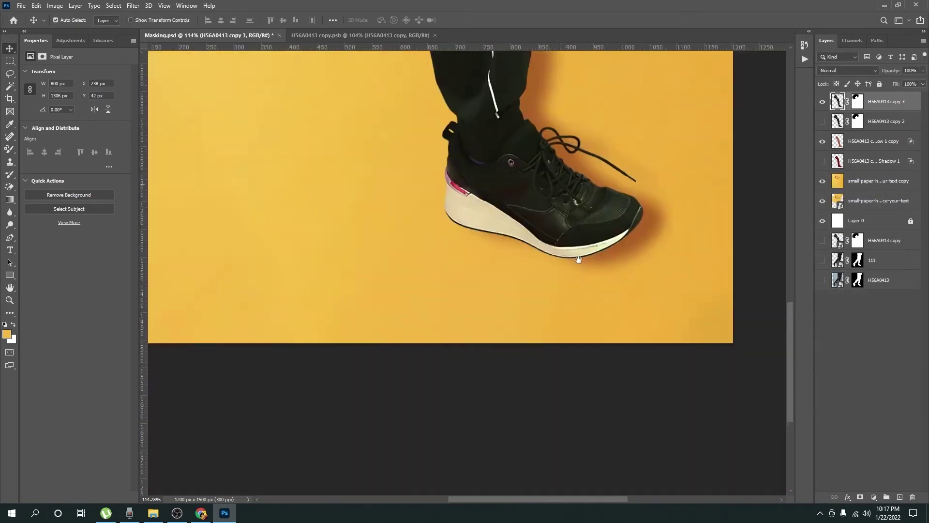
scroll(590, 253, "down", 3)
scroll(590, 254, "down", 2)
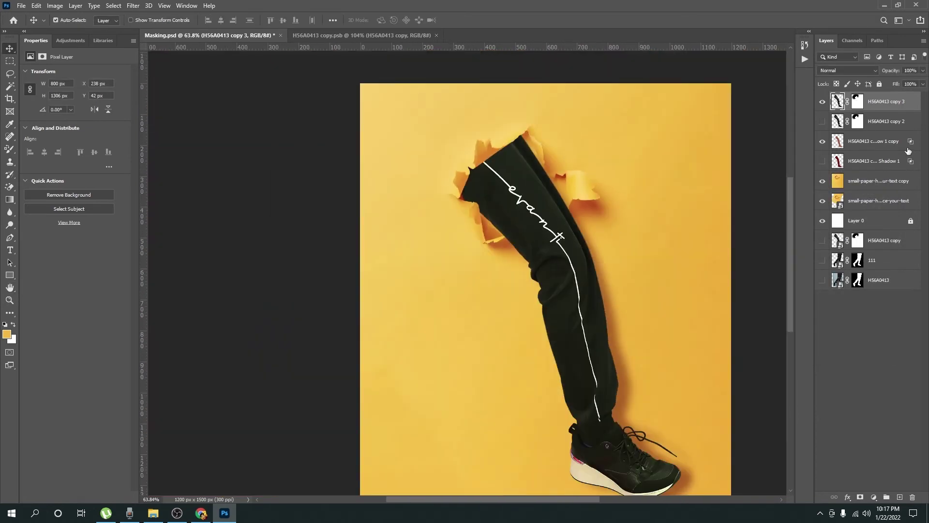
left_click_drag(591, 253, 560, 186)
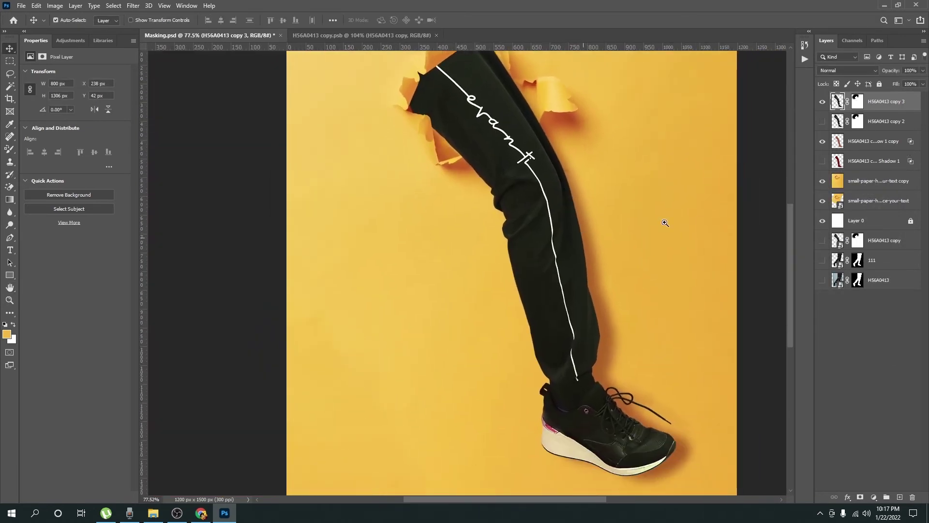
Step: Toggle copy 3 on and off to compare the sharpened shoe with copy 2's
left_click(822, 102)
left_click(823, 102)
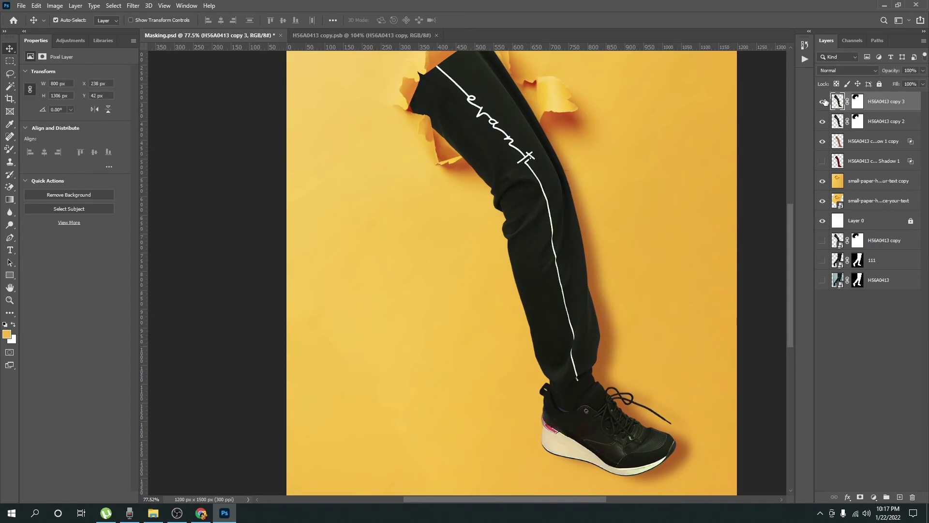
left_click(823, 101)
left_click(827, 101)
scroll(590, 455, "up", 5)
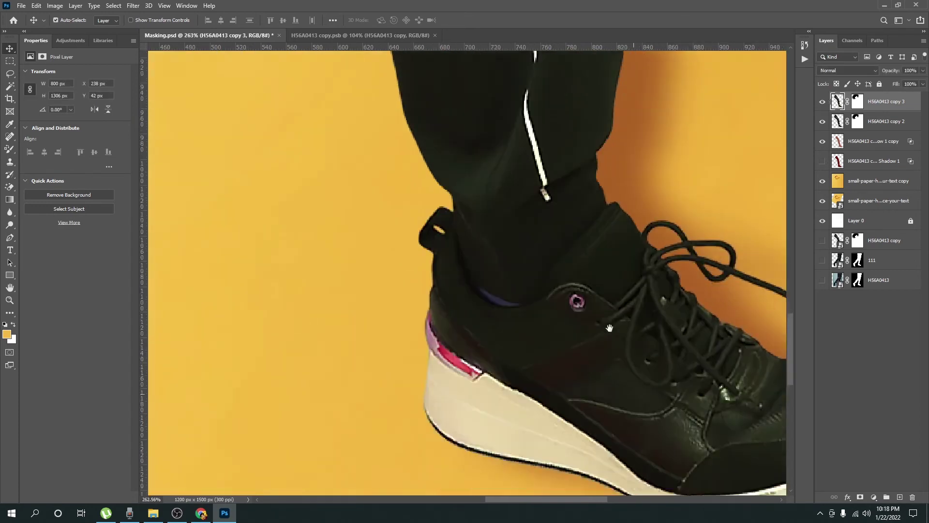
left_click_drag(609, 328, 604, 297)
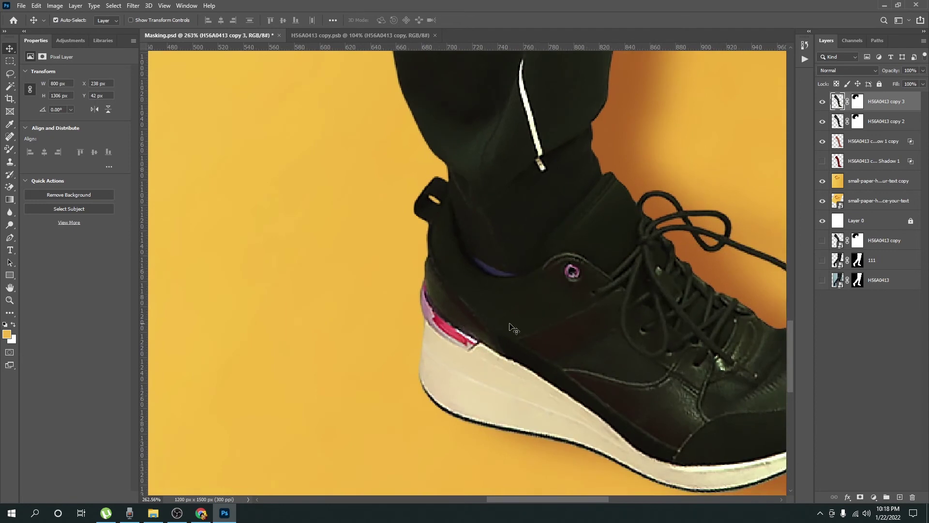
left_click(823, 103)
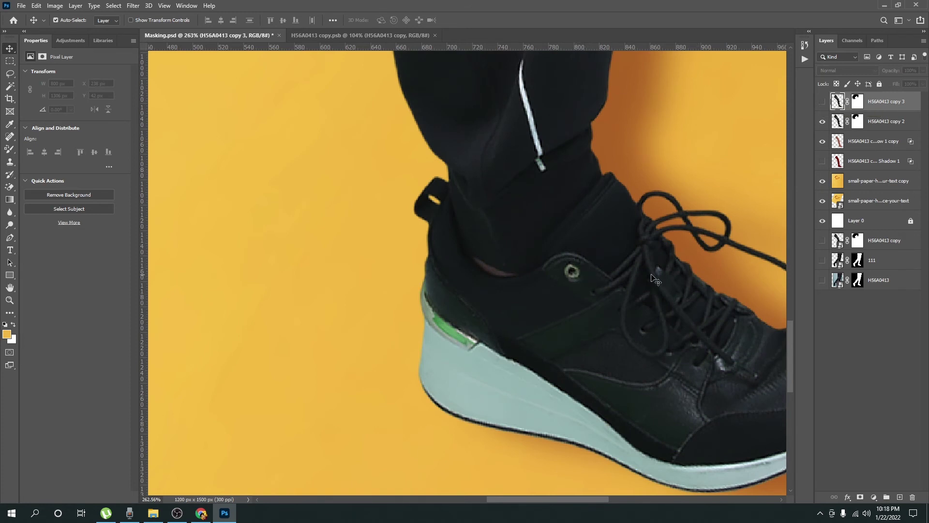
Step: Move the H56A0413 photo layer to the top and compare it with and without its mask
left_click(887, 285)
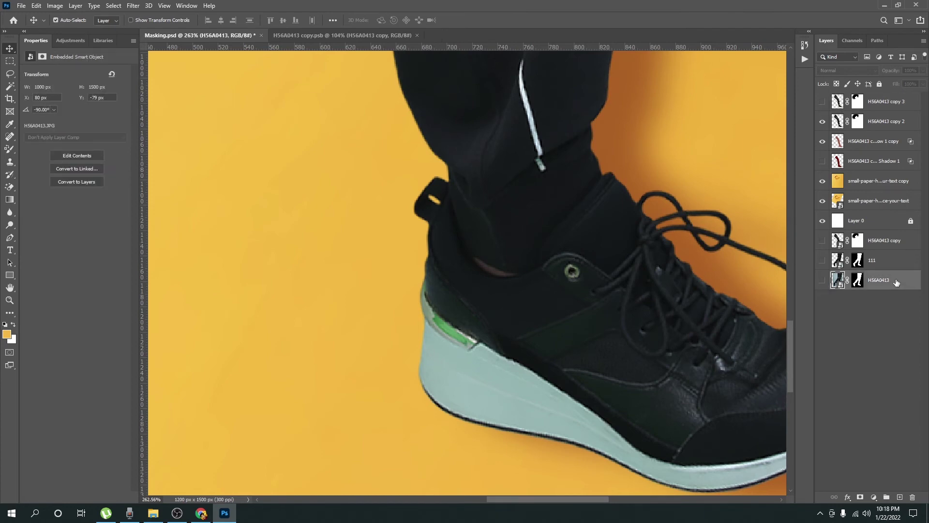
left_click_drag(896, 283, 878, 99)
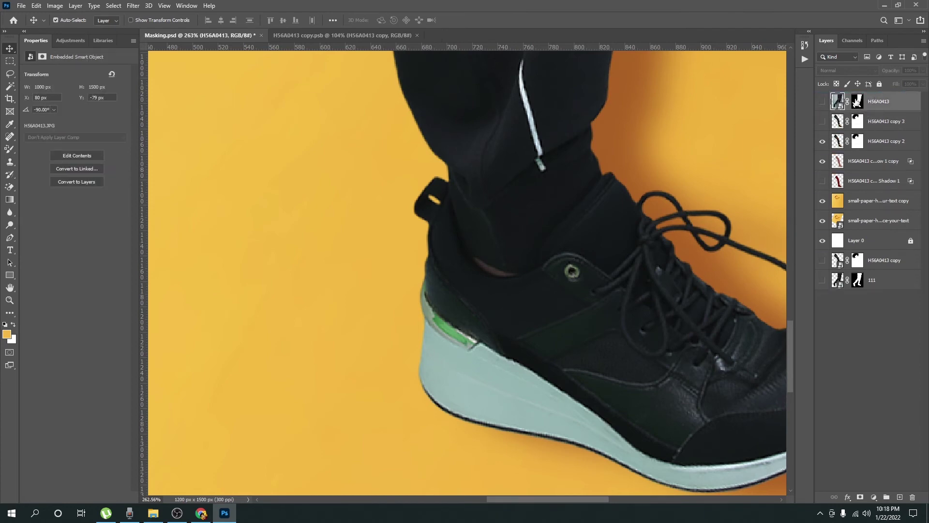
left_click(822, 101)
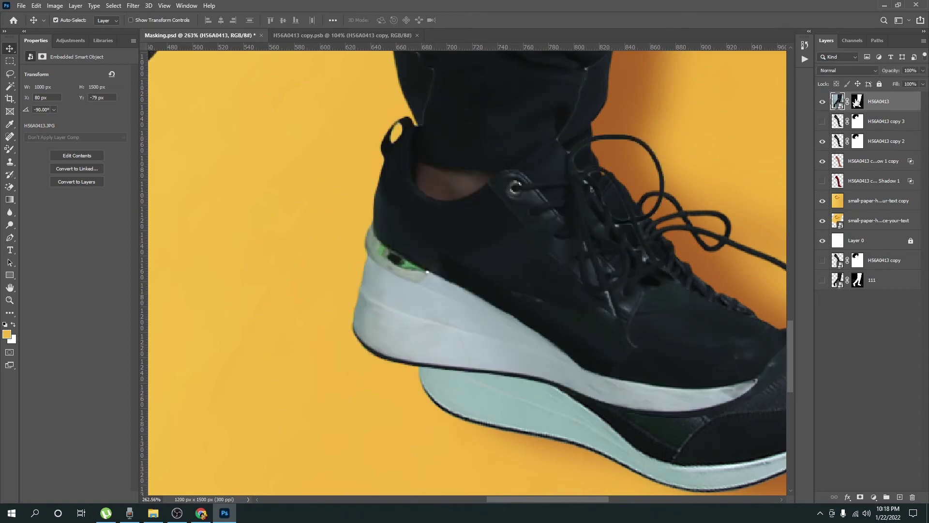
left_click(858, 101, "shift")
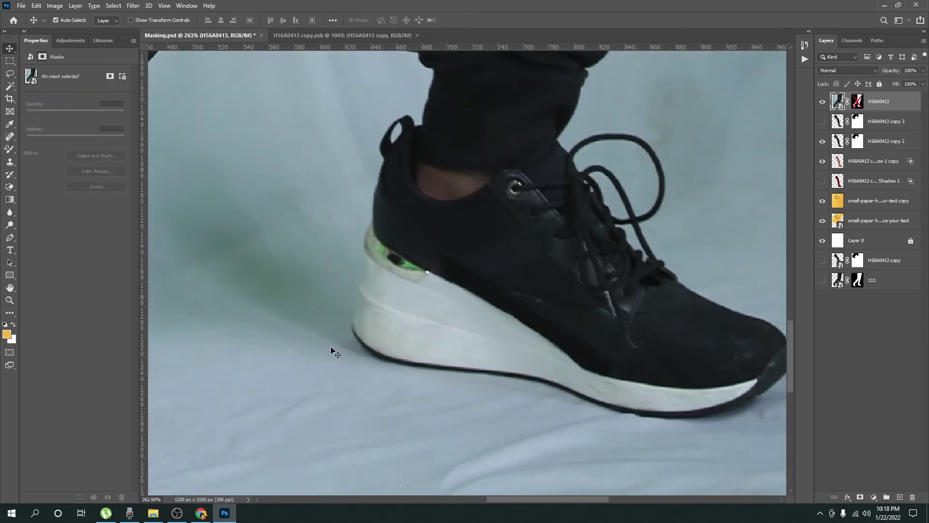
scroll(322, 367, "down", 5)
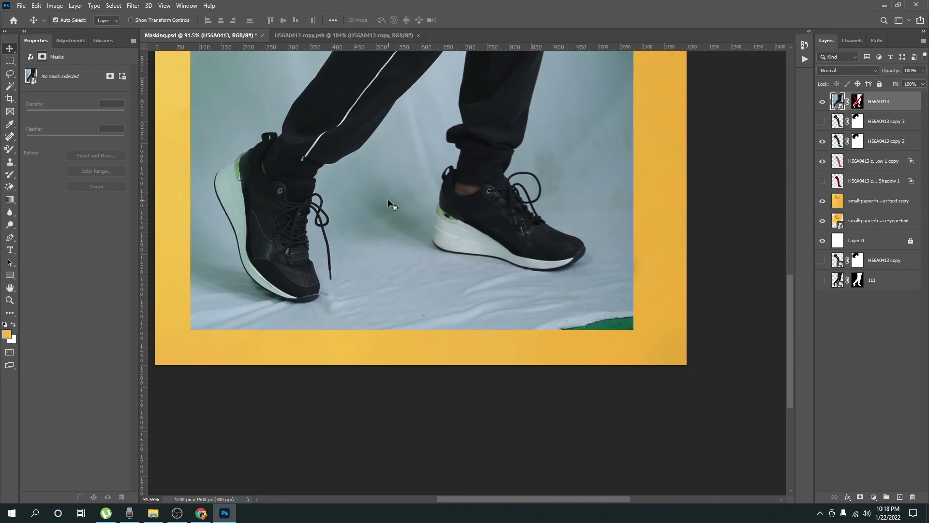
scroll(439, 253, "up", 5)
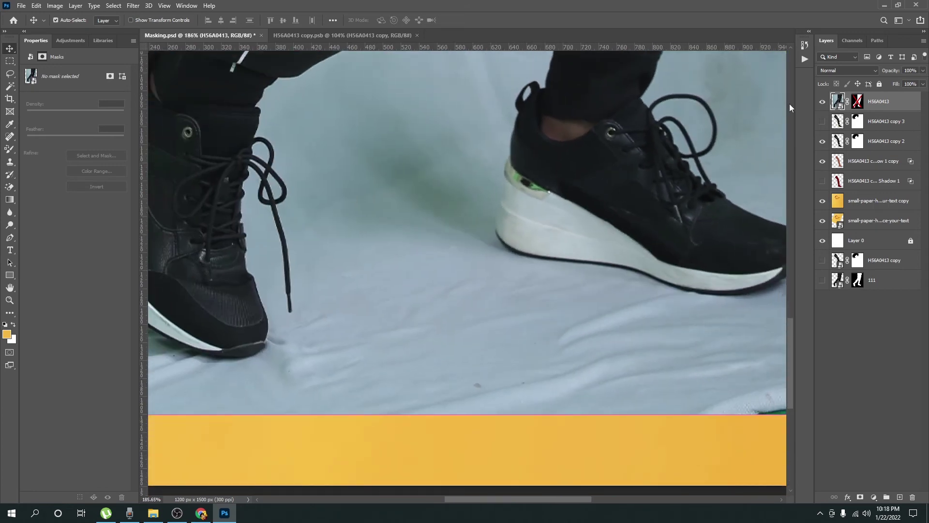
left_click(858, 102, "shift")
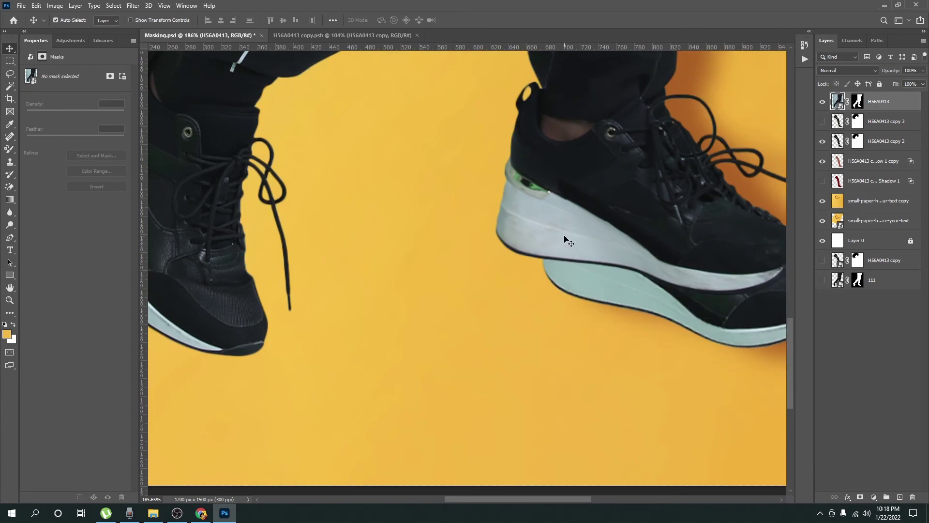
left_click(823, 101)
Step: Show the cream-soled H56A0413 copy 3 shoe and compare it against the original photo, left hidden
scroll(582, 308, "down", 2)
scroll(578, 306, "down", 2)
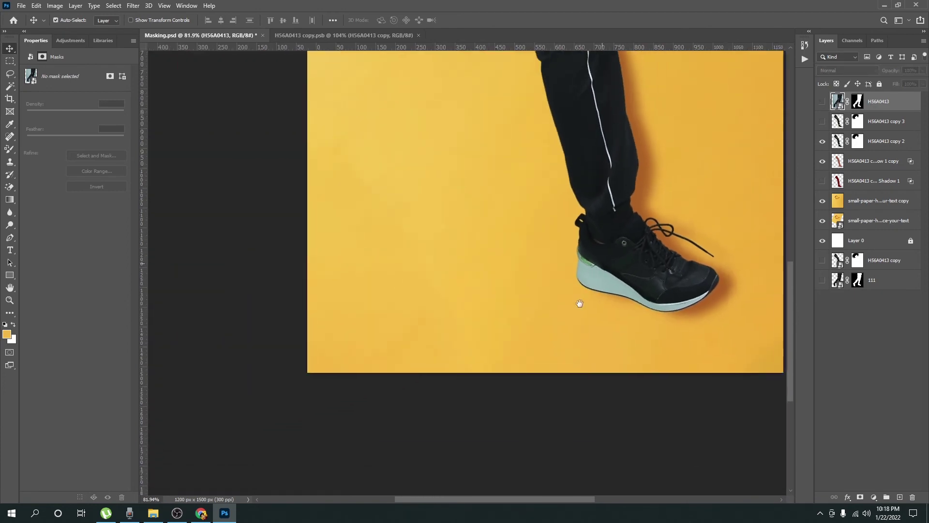
left_click(822, 121)
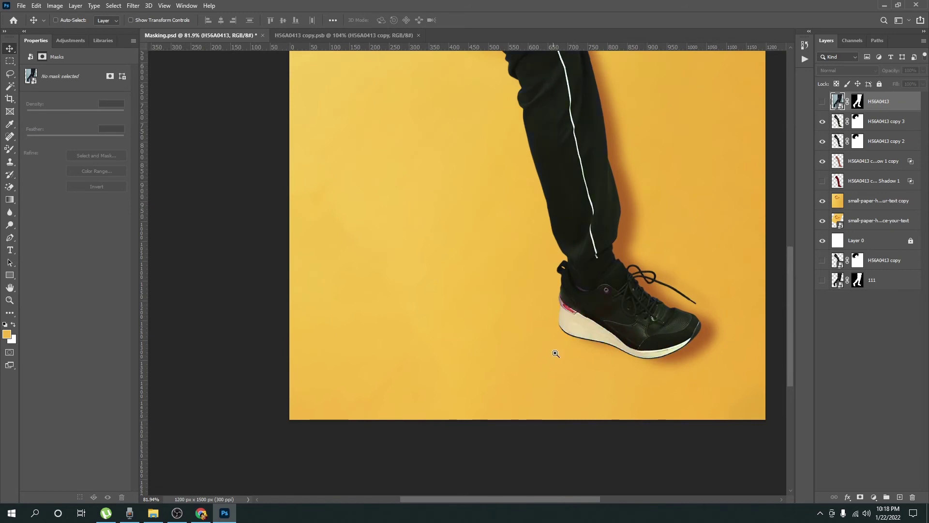
scroll(554, 351, "up", 2)
left_click(823, 102)
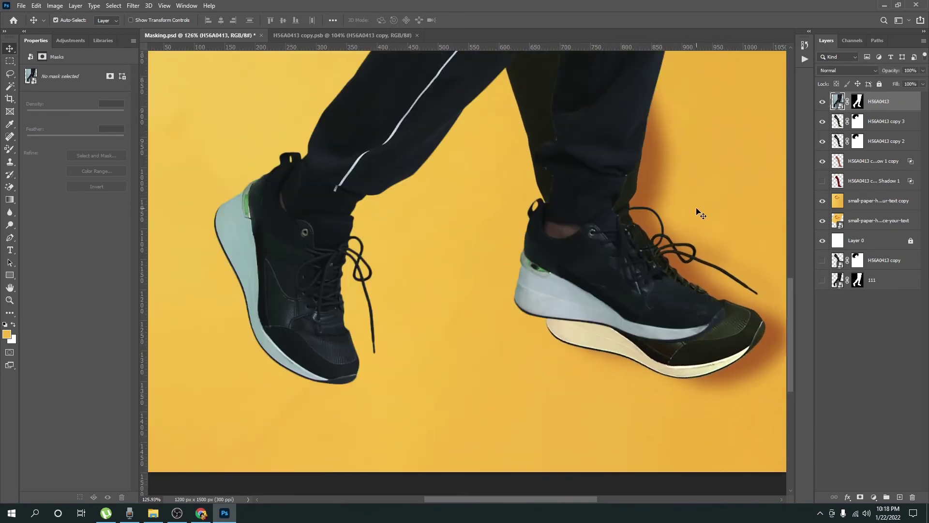
scroll(600, 288, "down", 2)
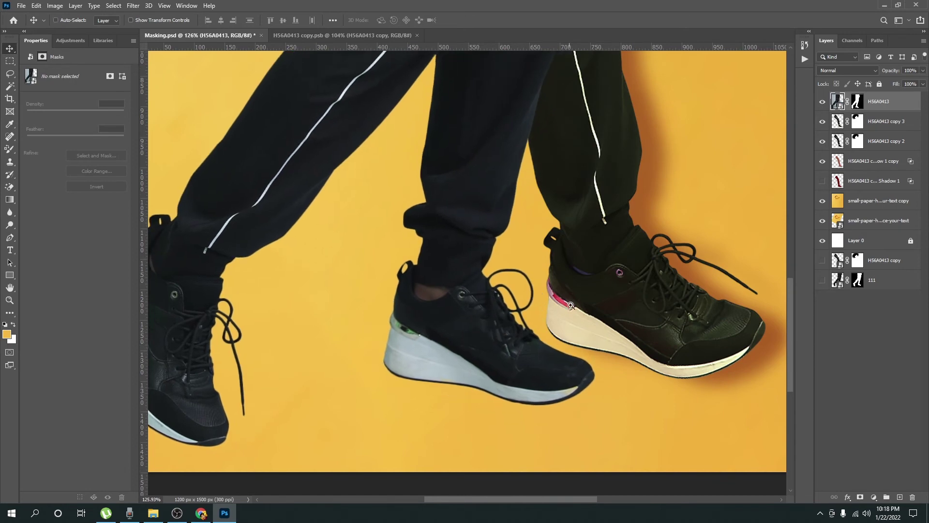
scroll(547, 329, "down", 1)
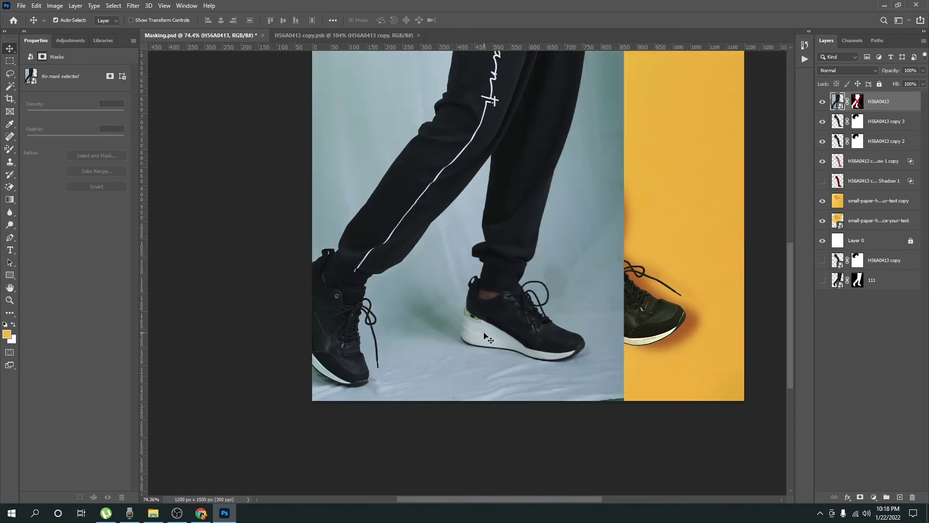
left_click(823, 102)
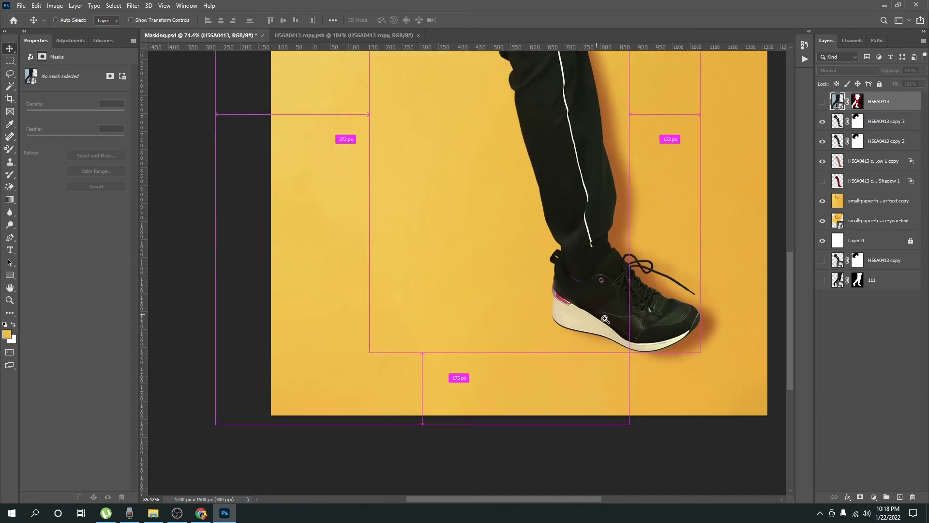
scroll(587, 308, "up", 4)
scroll(573, 220, "down", 2)
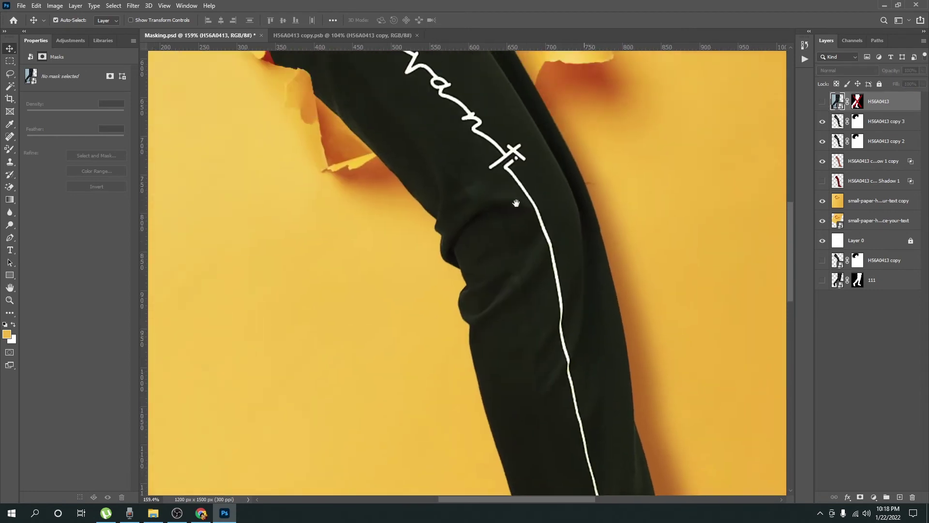
scroll(566, 221, "down", 2)
scroll(556, 222, "down", 2)
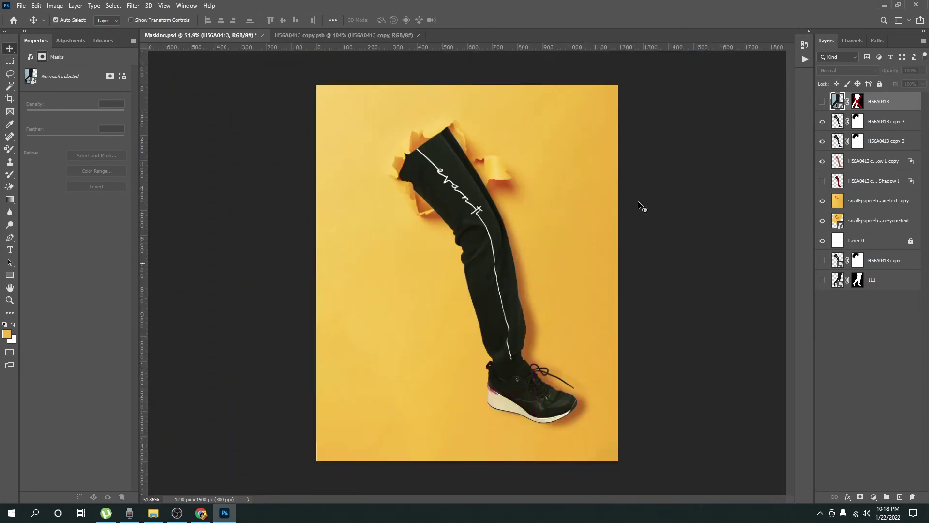
scroll(512, 398, "up", 3)
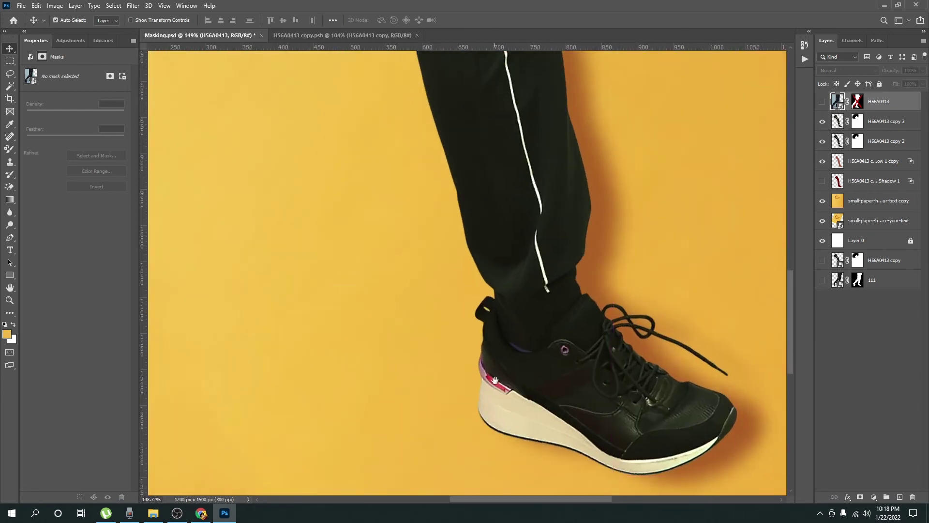
scroll(511, 398, "up", 2)
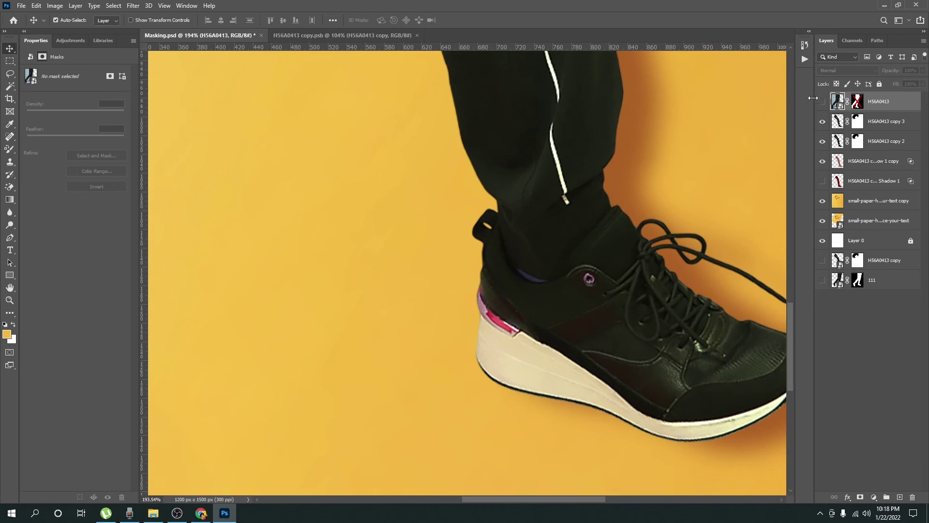
left_click(822, 102)
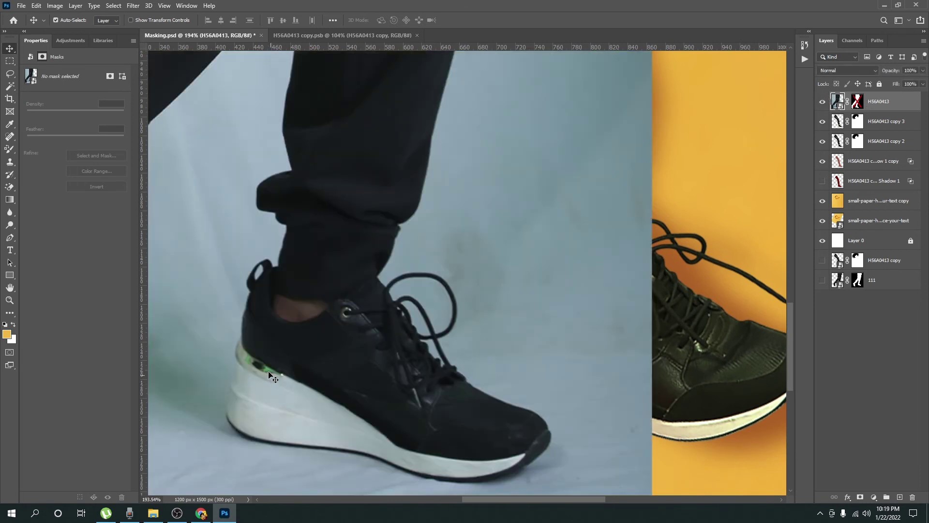
left_click(823, 101)
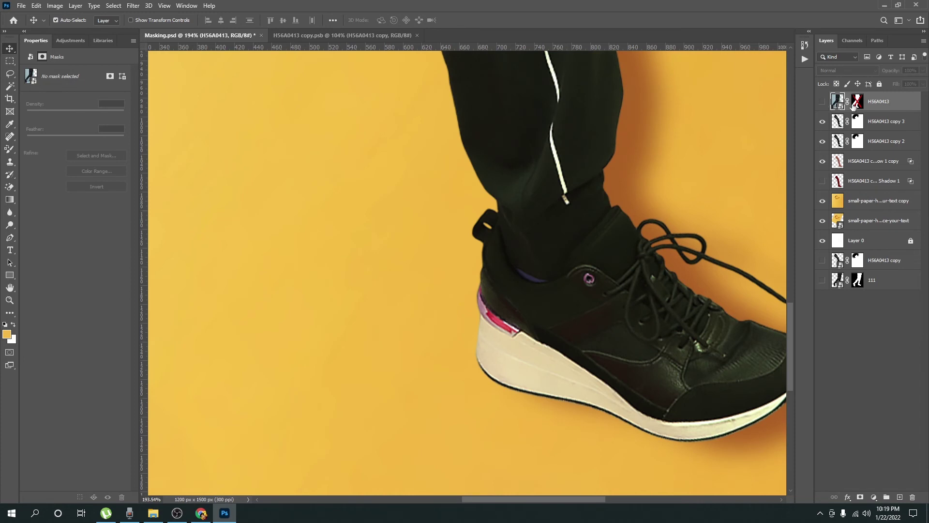
Step: Move H56A0413 below Layer 0 and toggle copy 3 to compare the sole colours
left_click_drag(904, 107, 881, 230)
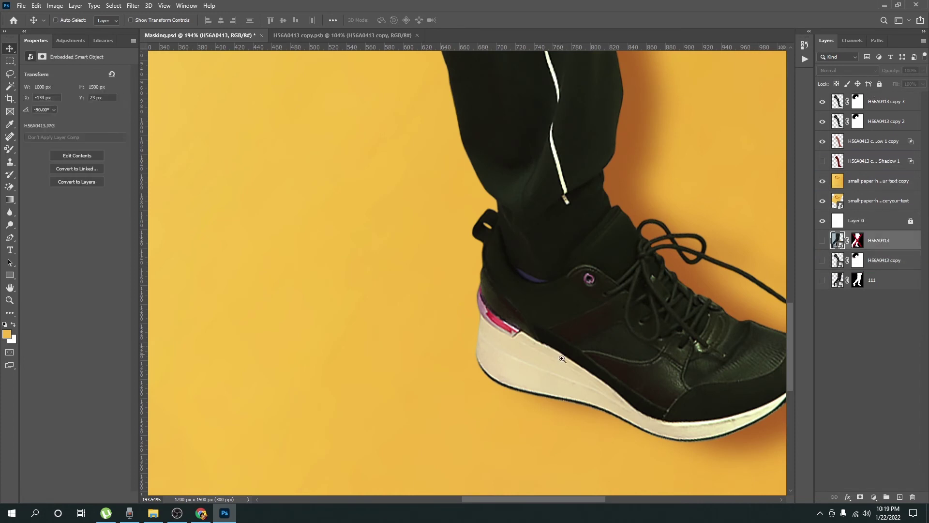
scroll(505, 322, "up", 1)
scroll(505, 322, "up", 1)
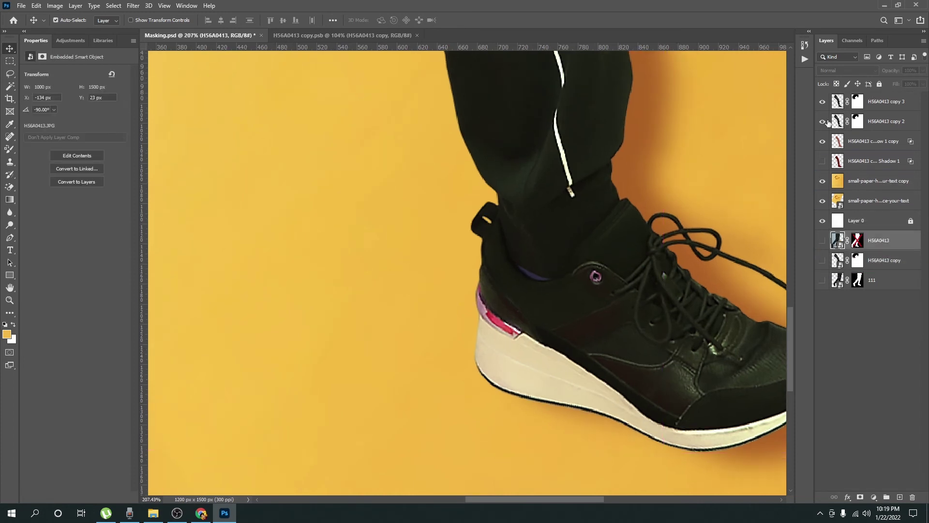
left_click(823, 101)
left_click(823, 101)
scroll(513, 307, "up", 3)
scroll(513, 307, "up", 1)
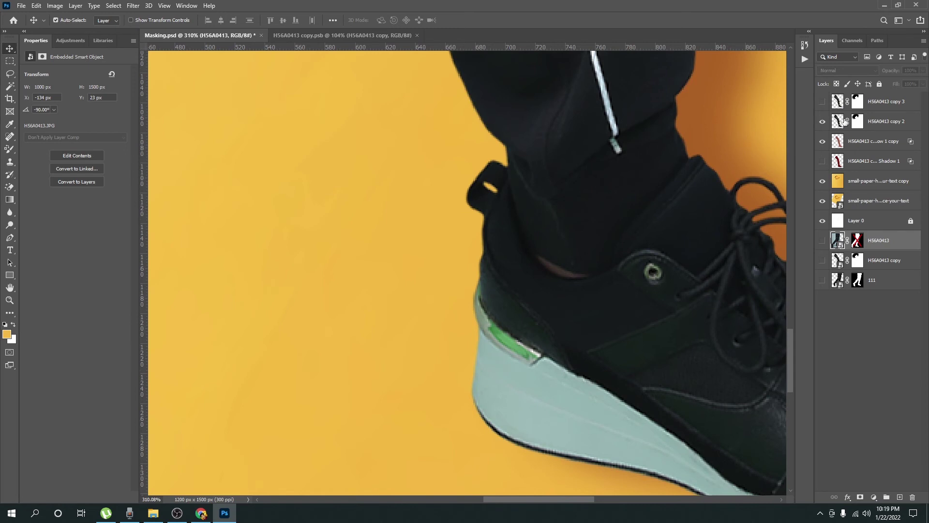
left_click(823, 102)
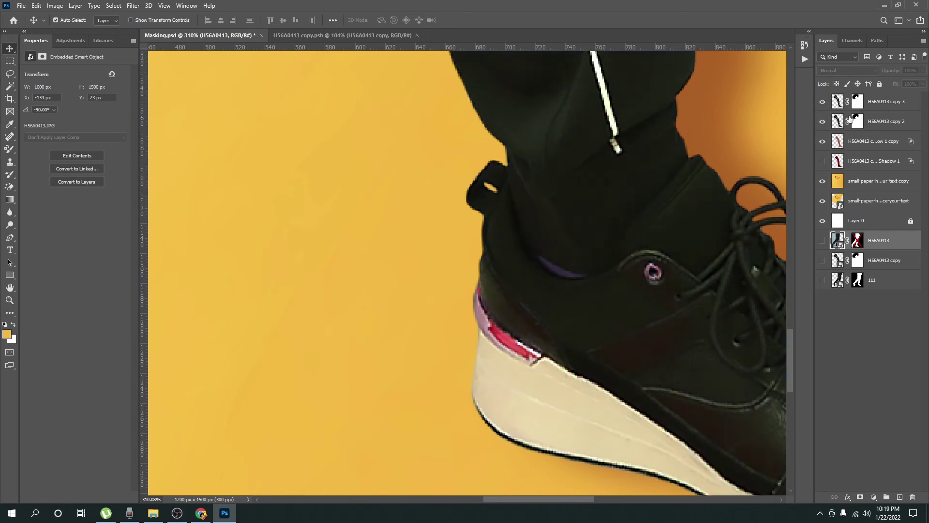
Step: On copy 3's layer mask, use a 14 px standard brush to reveal the green heel accent
left_click(858, 102)
key("b")
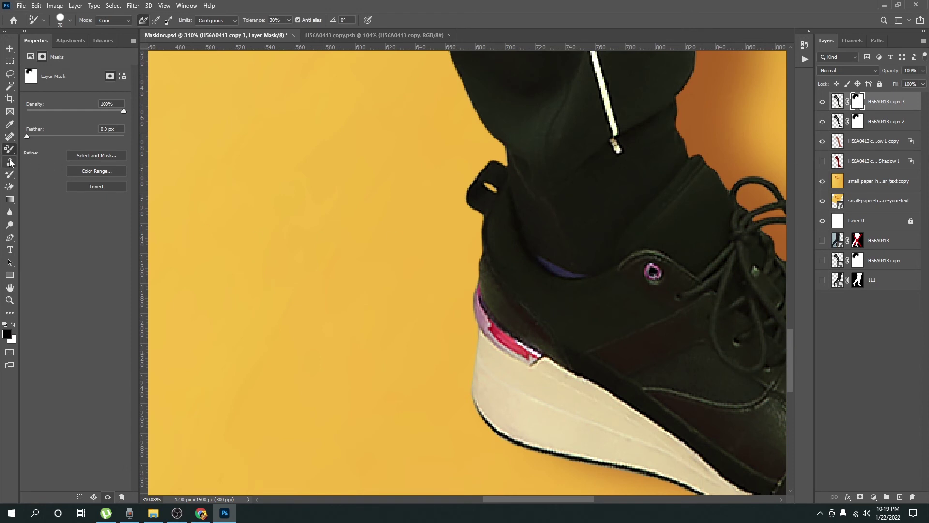
right_click(12, 149)
left_click(34, 148)
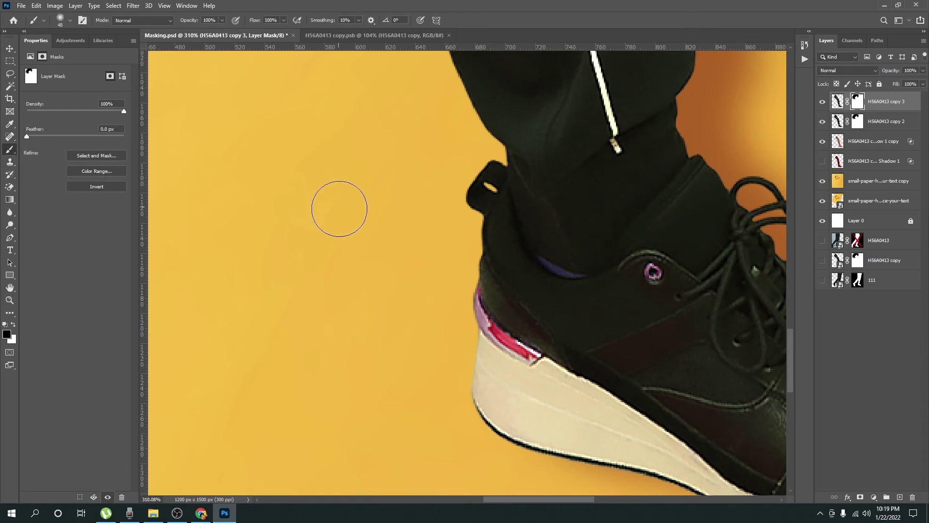
right_click(571, 342, "alt")
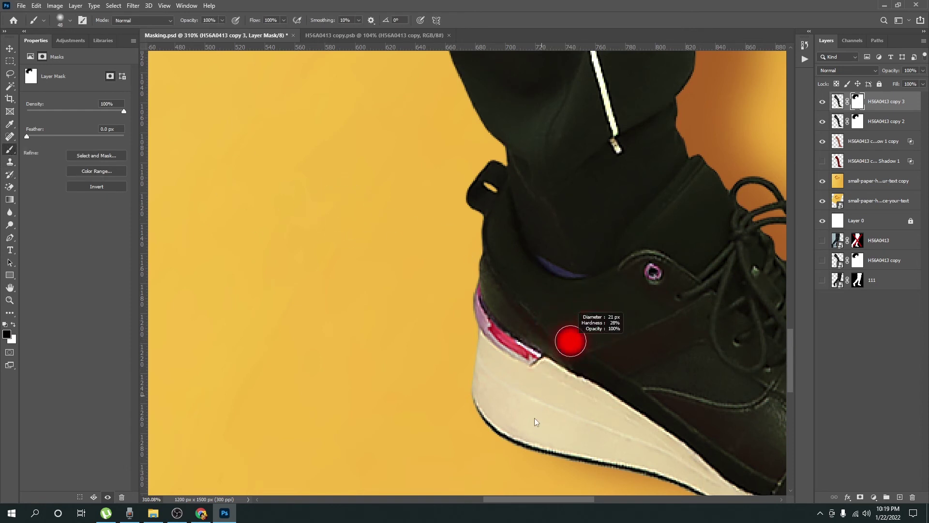
right_click(527, 341, "alt")
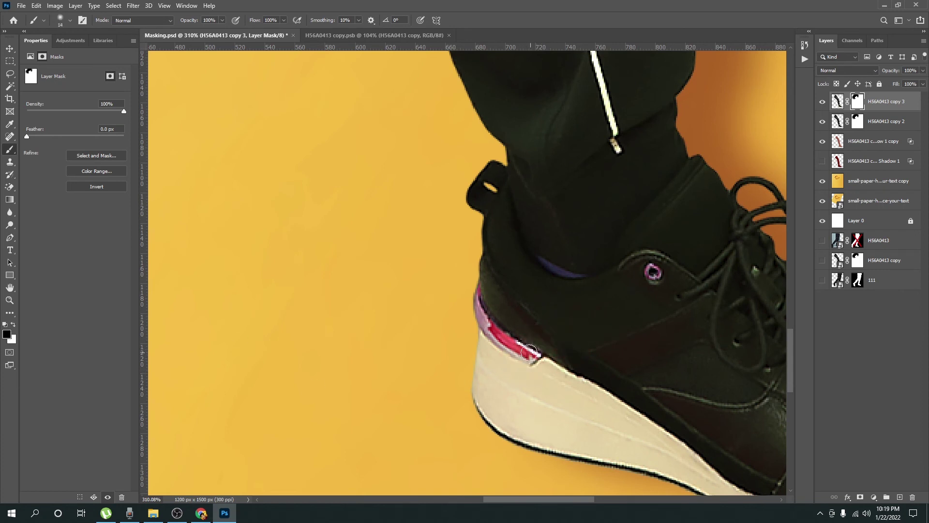
left_click_drag(532, 352, 482, 327)
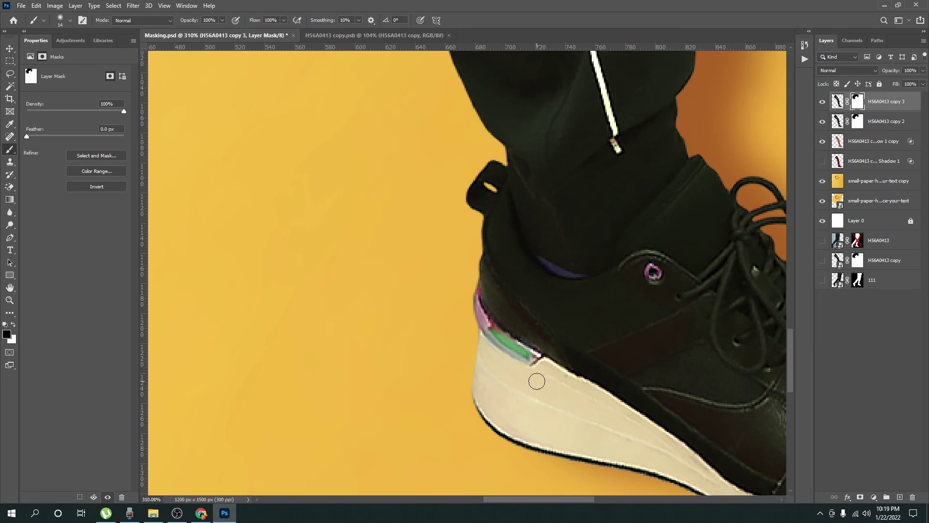
Step: With an 8 px brush, turn the heel's red spot and pink strips green and clean the eyelet fringe
scroll(532, 370, "up", 4)
right_click(555, 373, "alt")
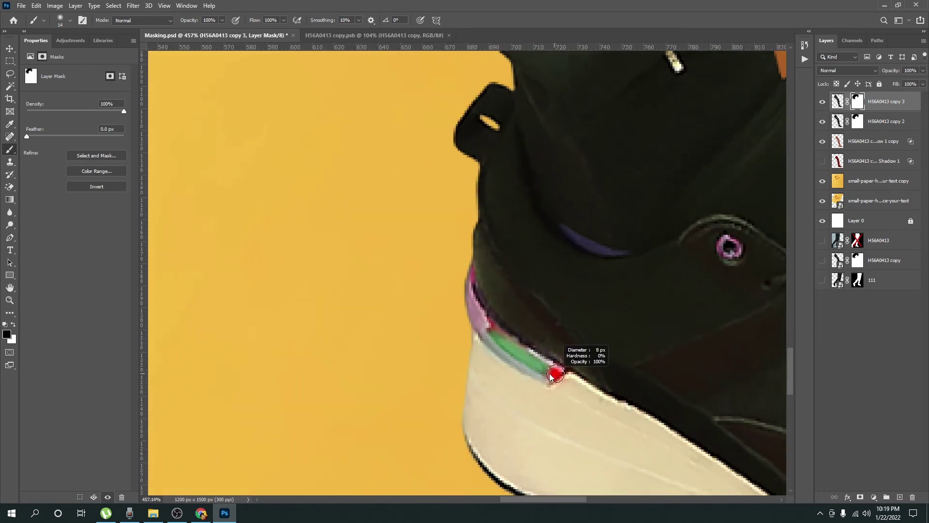
left_click_drag(551, 370, 562, 373)
left_click_drag(494, 333, 468, 272)
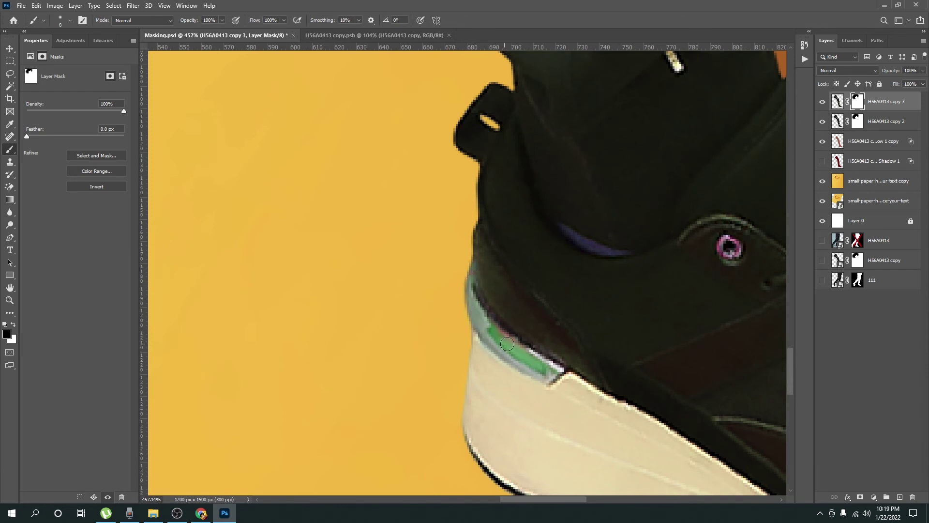
left_click_drag(500, 333, 543, 361)
scroll(588, 322, "up", 1)
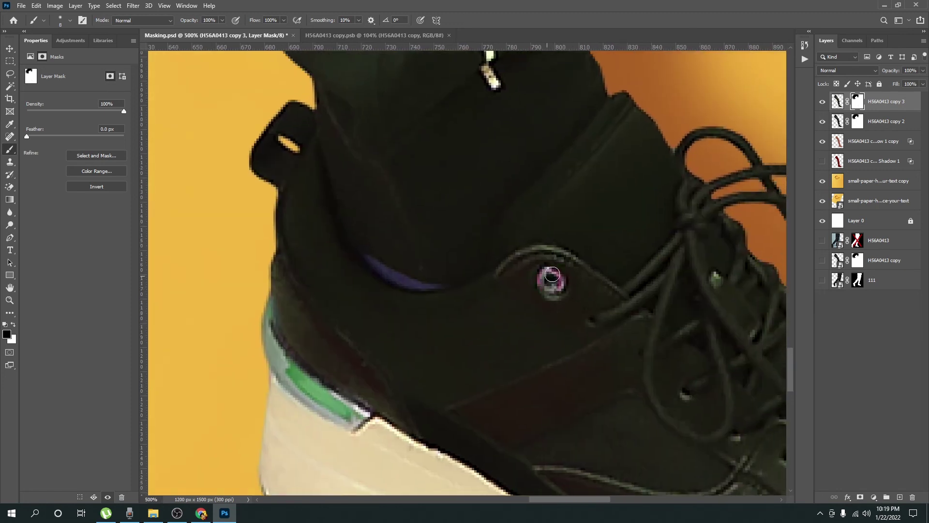
left_click_drag(552, 275, 539, 286)
scroll(538, 291, "down", 2)
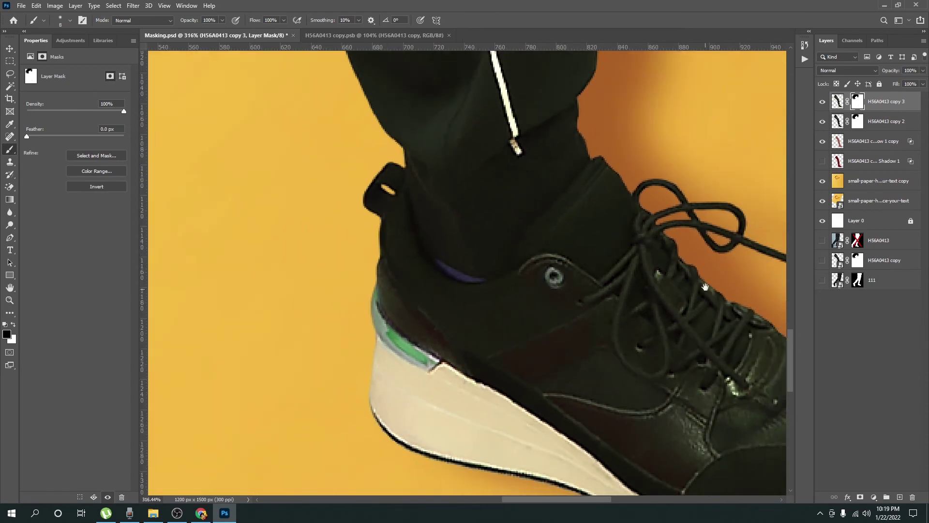
Step: Pan to the shoe's toe and toggle the leg layer's mask to compare the result
left_click_drag(705, 287, 614, 265)
scroll(343, 269, "down", 1)
left_click(857, 101, "shift")
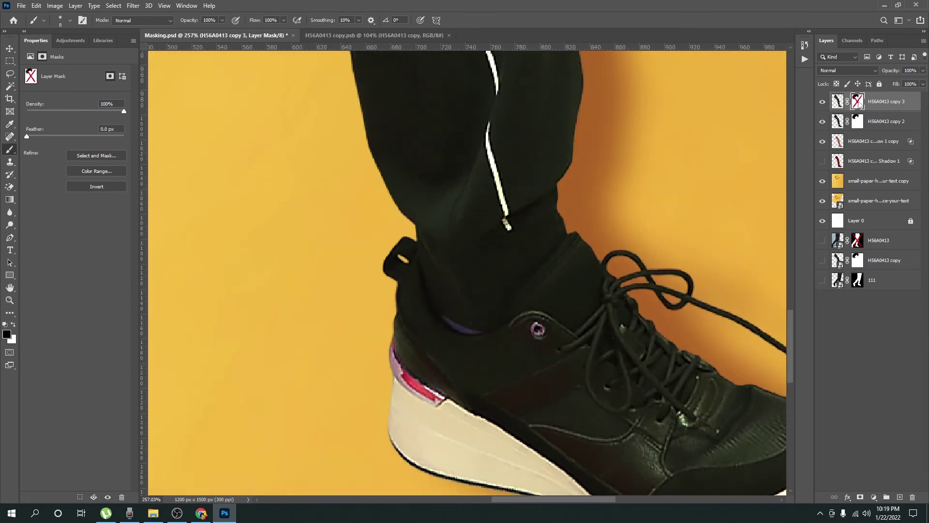
left_click(858, 101, "shift")
scroll(551, 333, "down", 1)
scroll(551, 334, "down", 1)
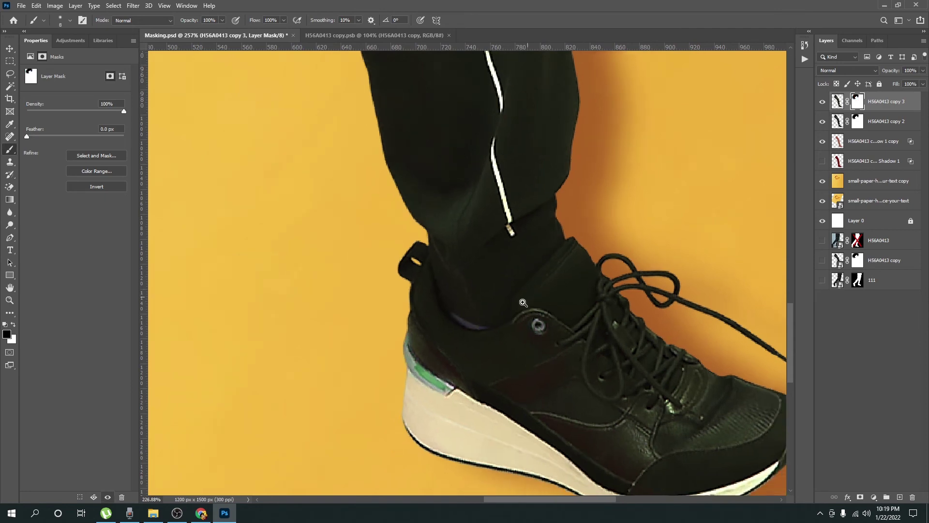
scroll(552, 333, "down", 1)
scroll(551, 334, "down", 1)
scroll(551, 334, "down", 1)
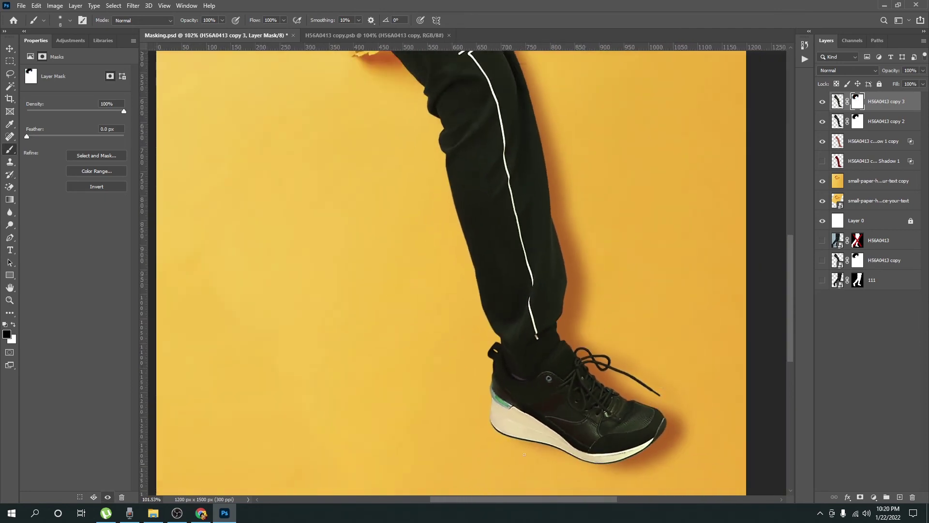
left_click(823, 102)
scroll(519, 286, "down", 3)
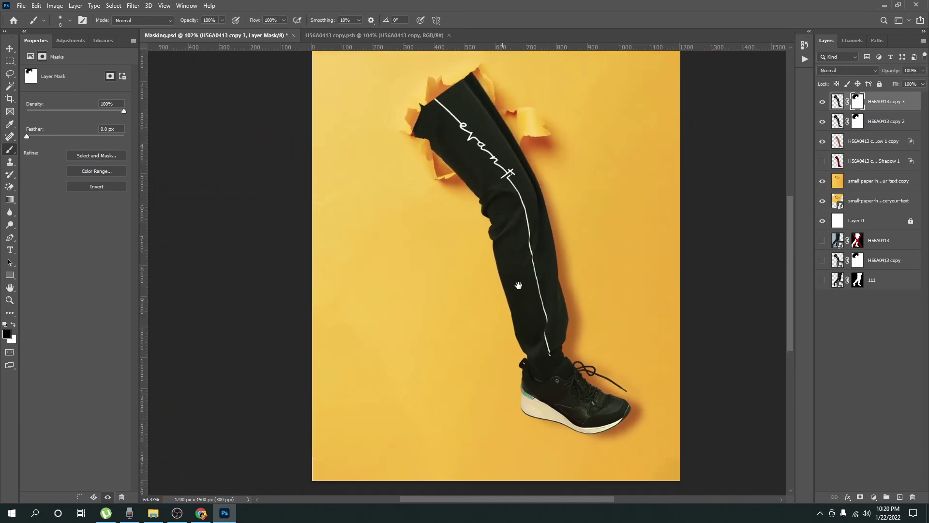
key("v")
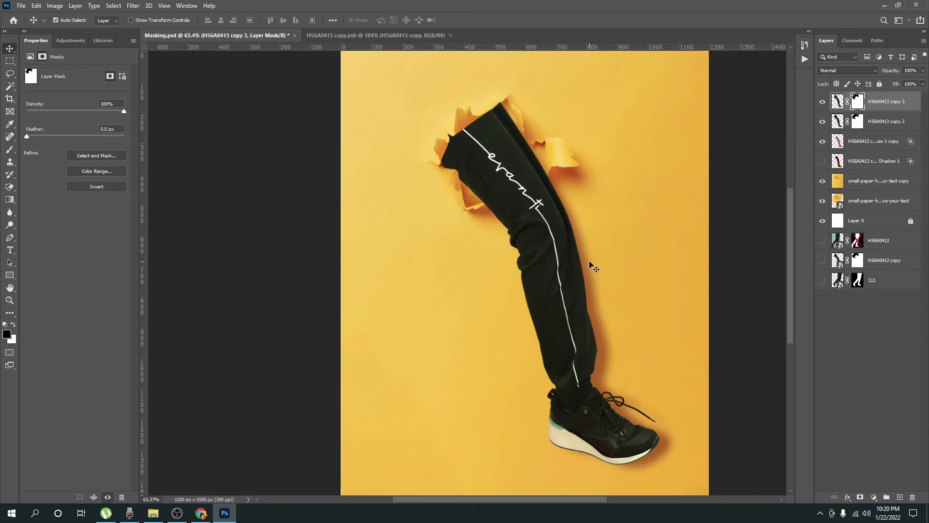
scroll(571, 242, "up", 2)
scroll(552, 214, "up", 2)
scroll(504, 242, "up", 2)
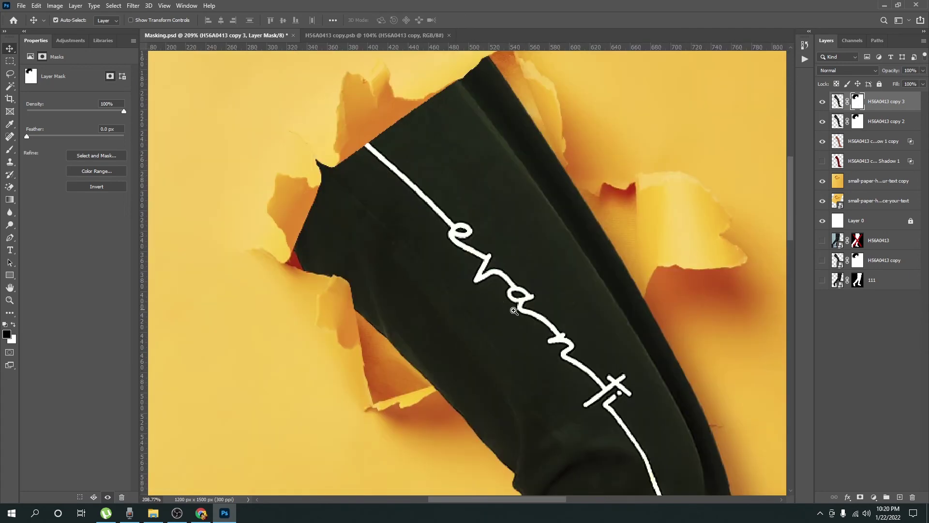
scroll(514, 311, "down", 5)
scroll(464, 304, "up", 6)
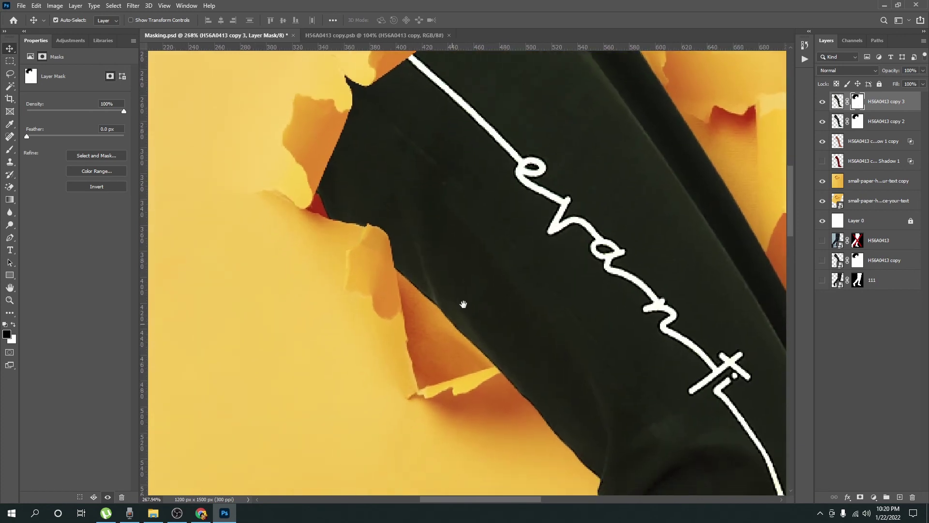
left_click(461, 339)
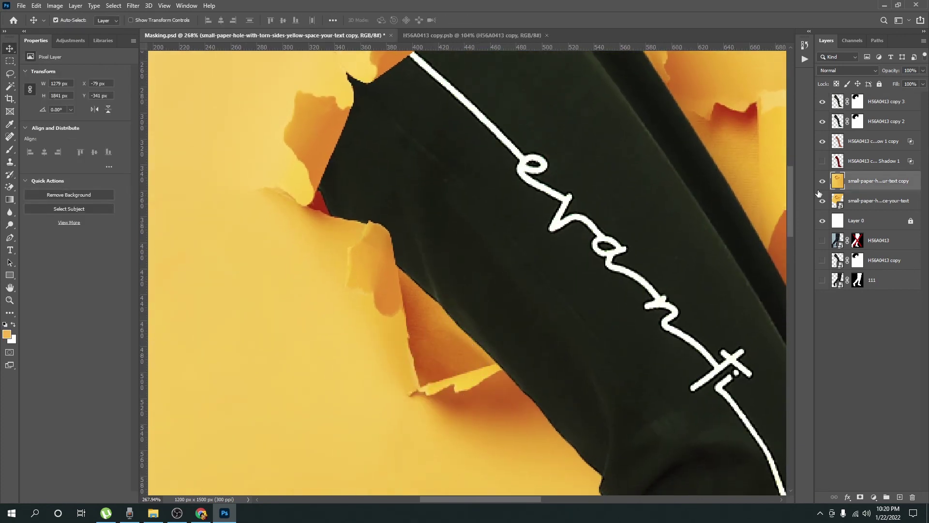
scroll(513, 167, "down", 5)
scroll(492, 175, "down", 1)
scroll(547, 218, "up", 2)
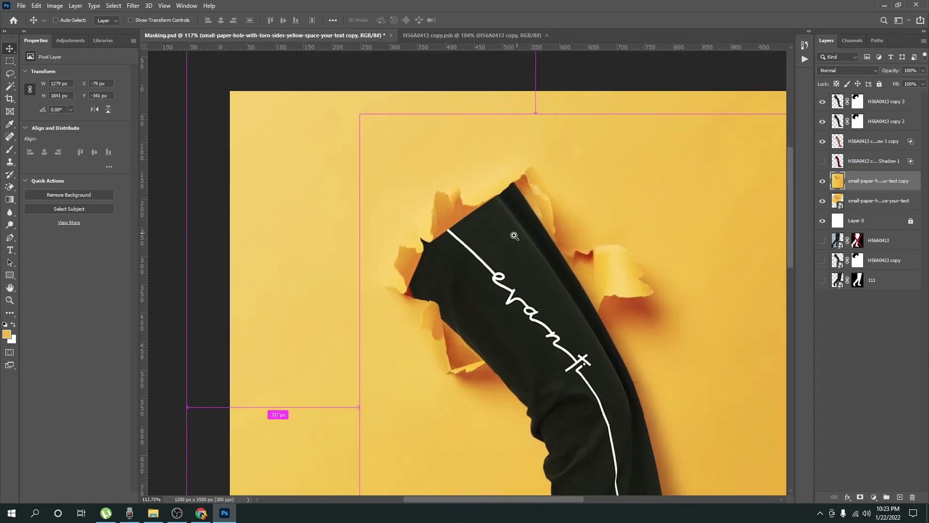
scroll(514, 236, "up", 1)
scroll(498, 238, "up", 1)
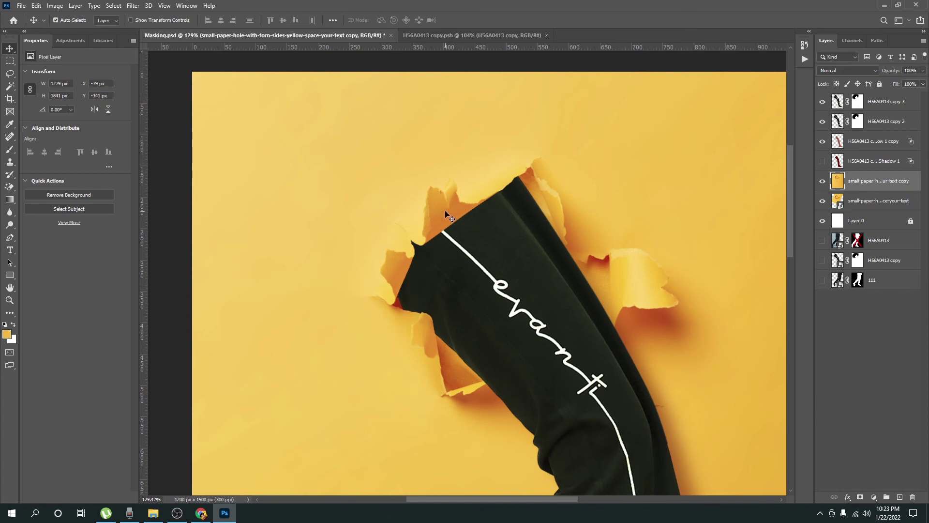
left_click_drag(623, 336, 587, 227)
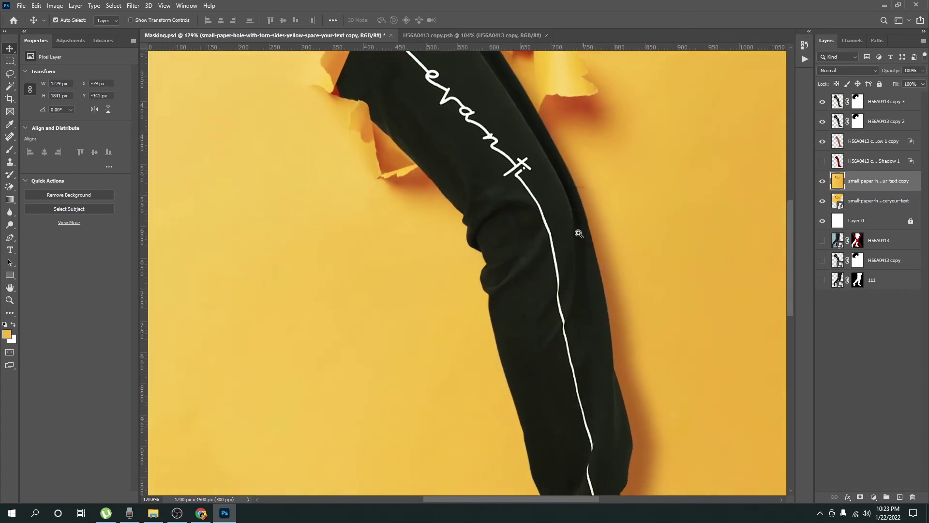
scroll(602, 258, "down", 2)
scroll(538, 170, "down", 2)
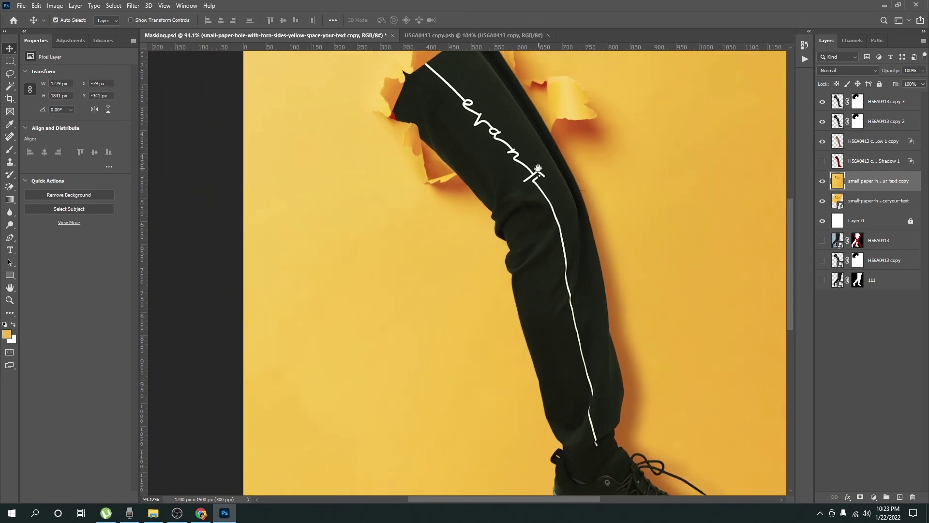
left_click_drag(417, 141, 516, 216)
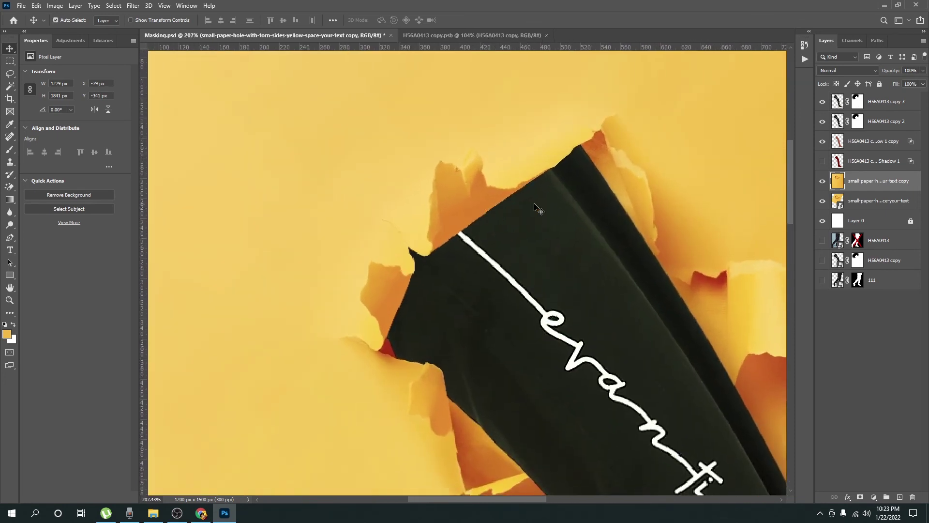
left_click(884, 103)
Step: Add a new empty layer and load Path 1 as a selection
left_click(899, 497)
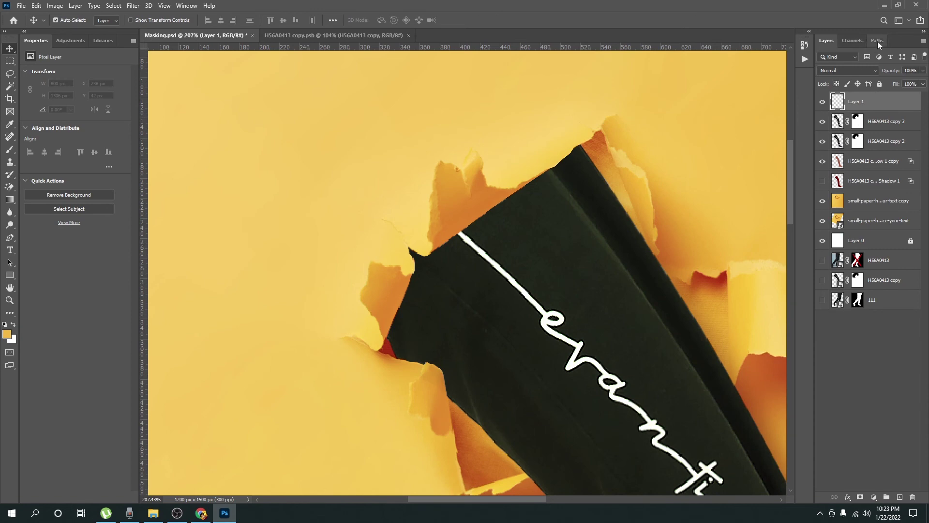
left_click(878, 41)
left_click(823, 58, "ctrl")
scroll(464, 271, "up", 3)
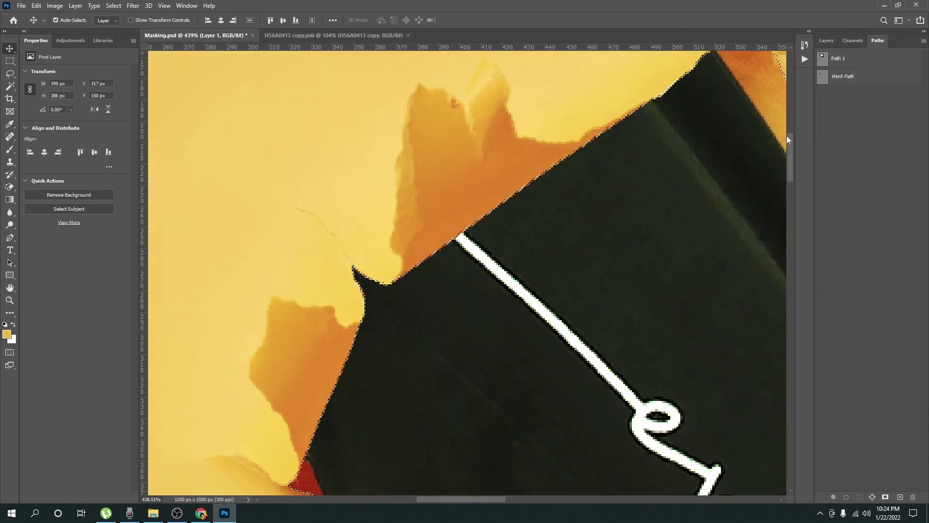
left_click(826, 41)
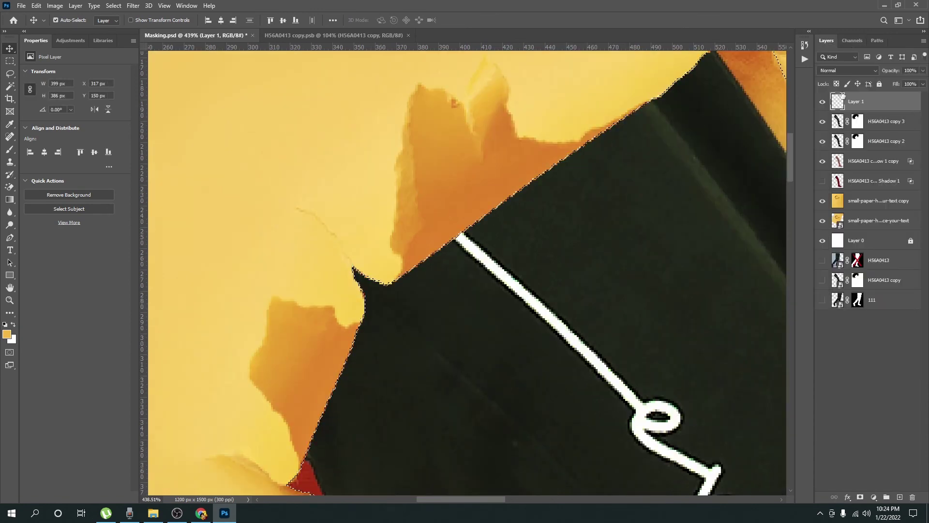
scroll(564, 176, "down", 2)
scroll(563, 176, "down", 3)
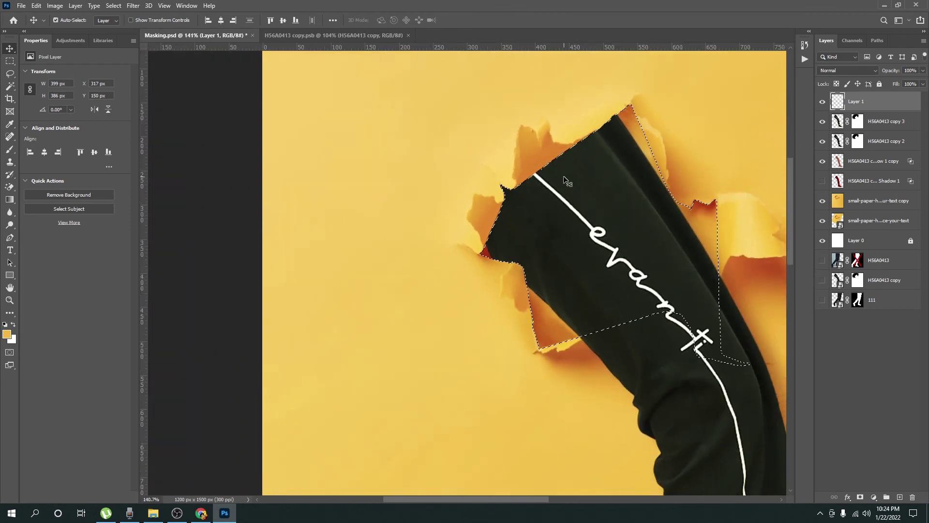
Step: Paint black shading inside the trouser-top selection with a soft brush enlarged to about 245 px
key("b")
scroll(506, 218, "up", 3)
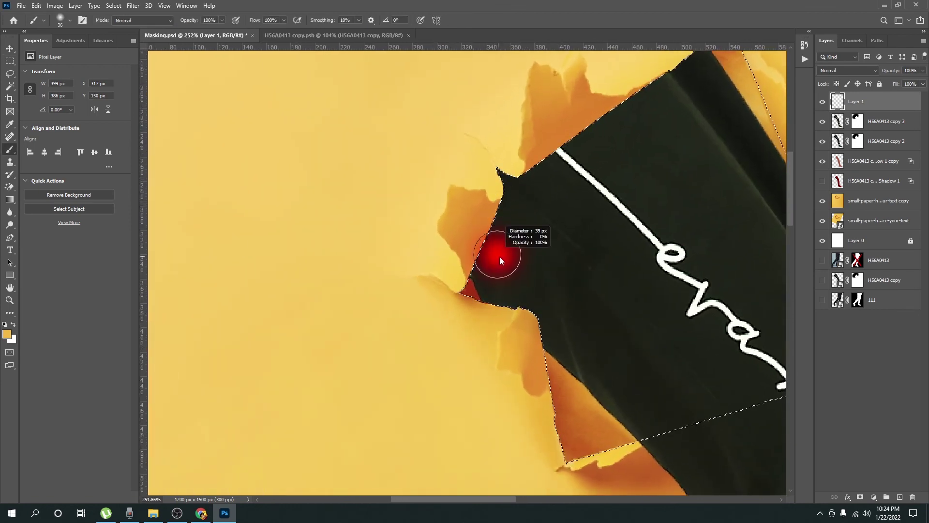
mouse_move(461, 251)
left_mouse_down()
mouse_move(465, 271)
mouse_move(505, 172)
left_mouse_up()
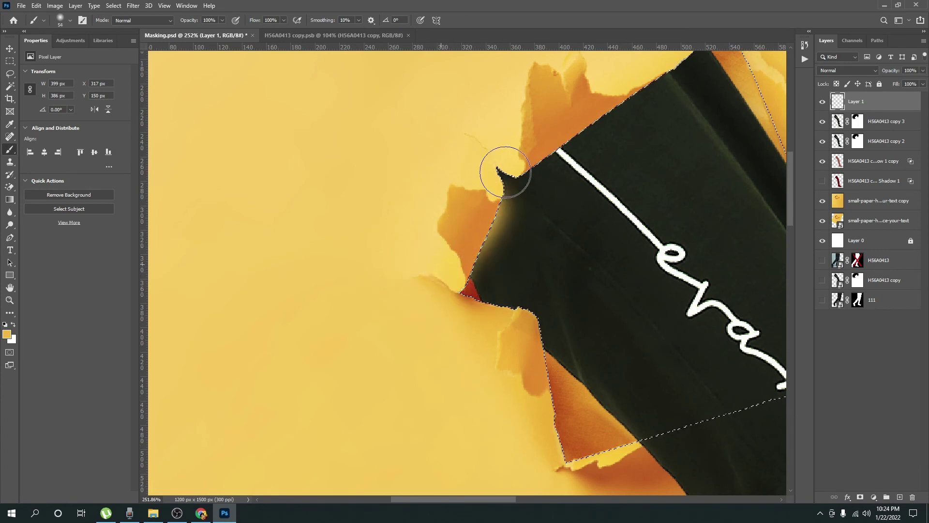
key("ctrl+z")
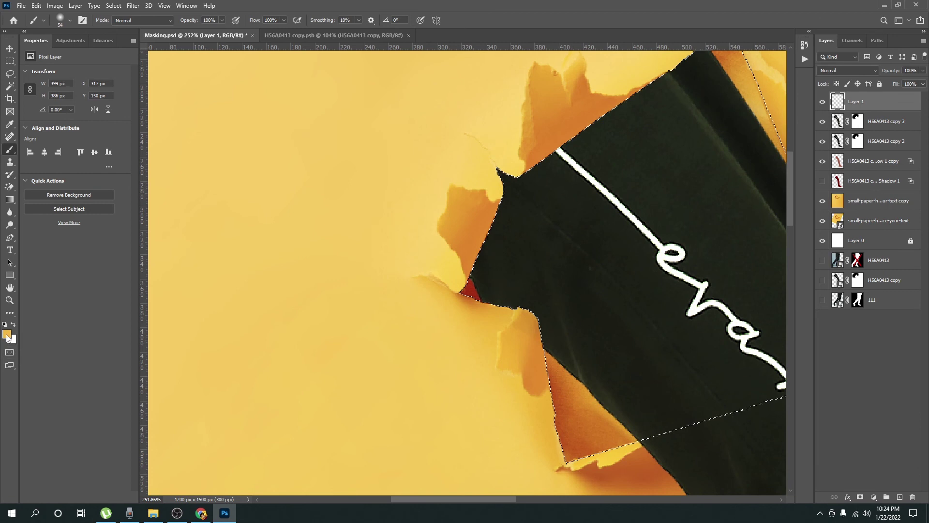
left_click(5, 324)
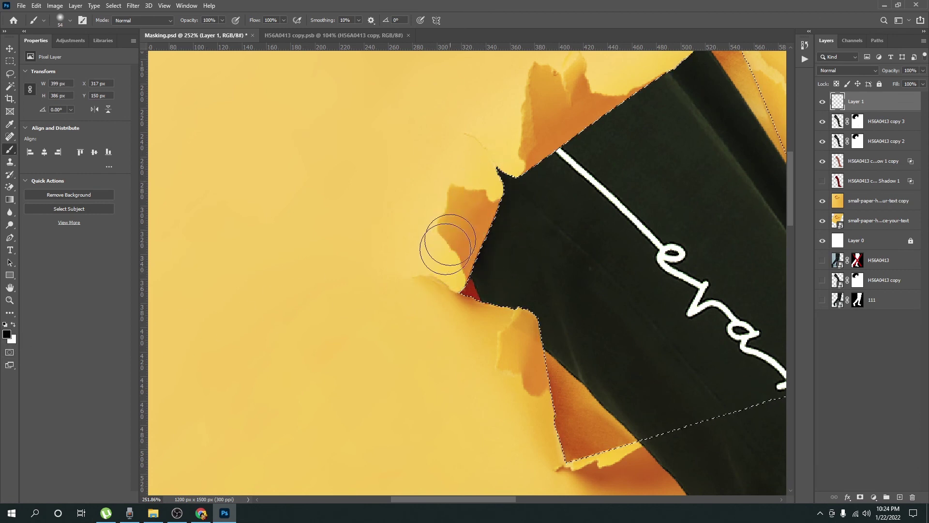
left_click_drag(459, 151, 291, 273)
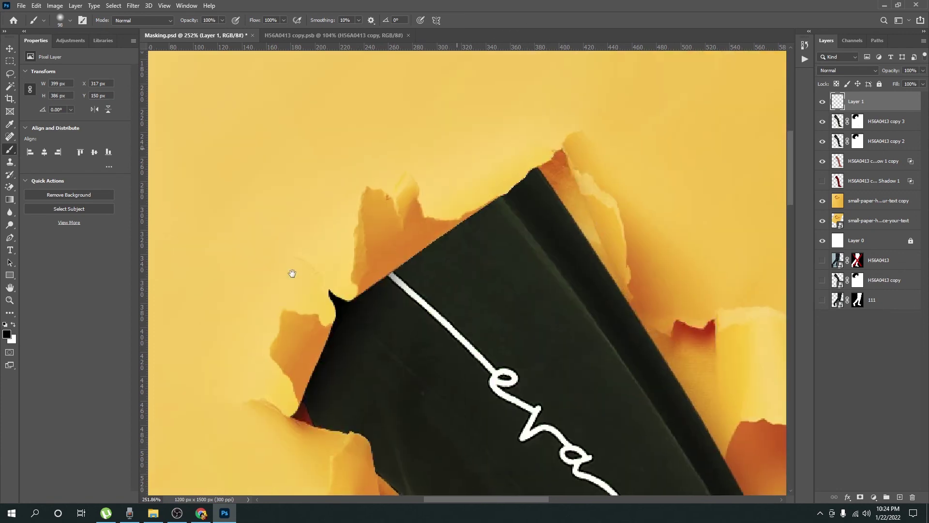
scroll(562, 154, "down", 5)
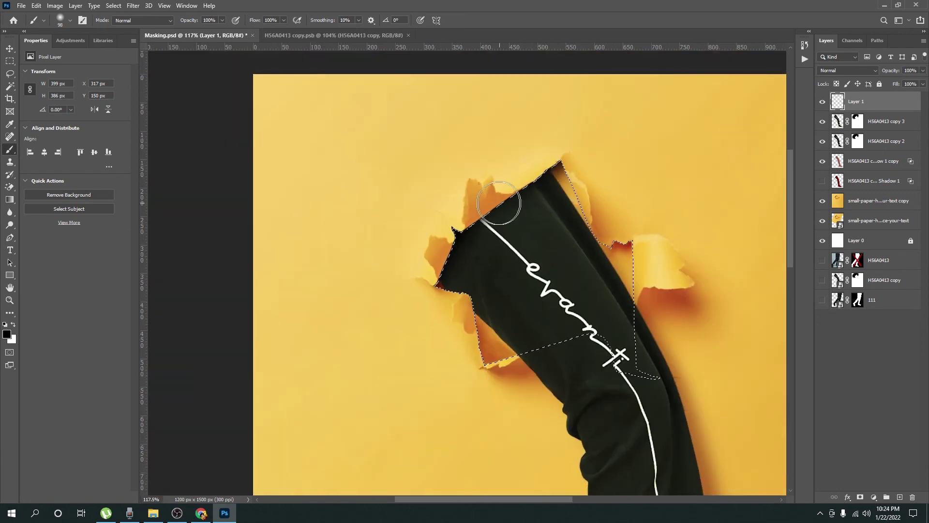
scroll(499, 204, "up", 2)
scroll(499, 204, "down", 3)
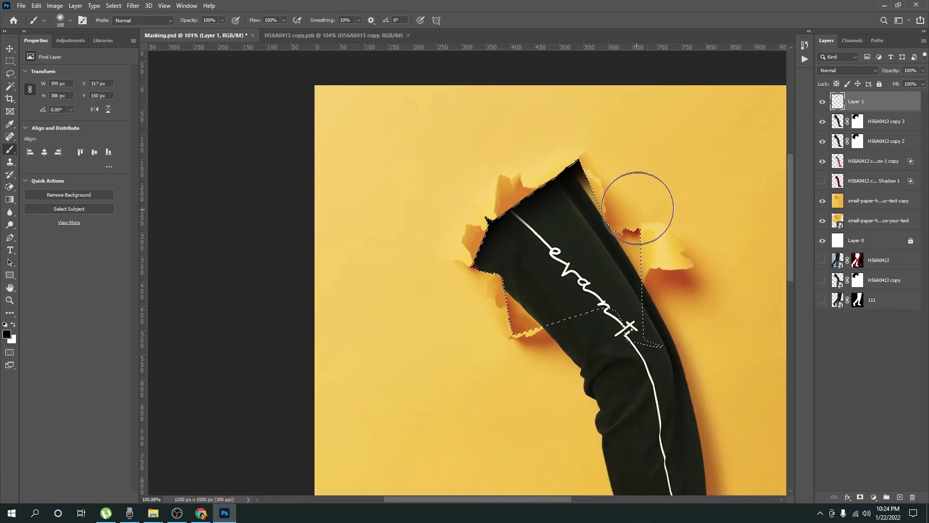
left_click_drag(442, 246, 460, 247)
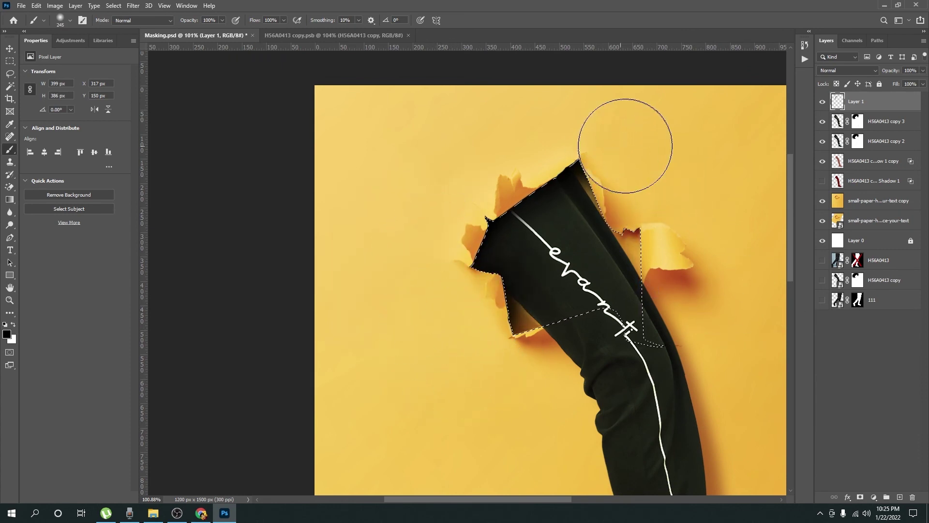
scroll(498, 351, "down", 1)
Step: Shift the painted dark shading toward the upper left with the Move tool
scroll(564, 217, "down", 1)
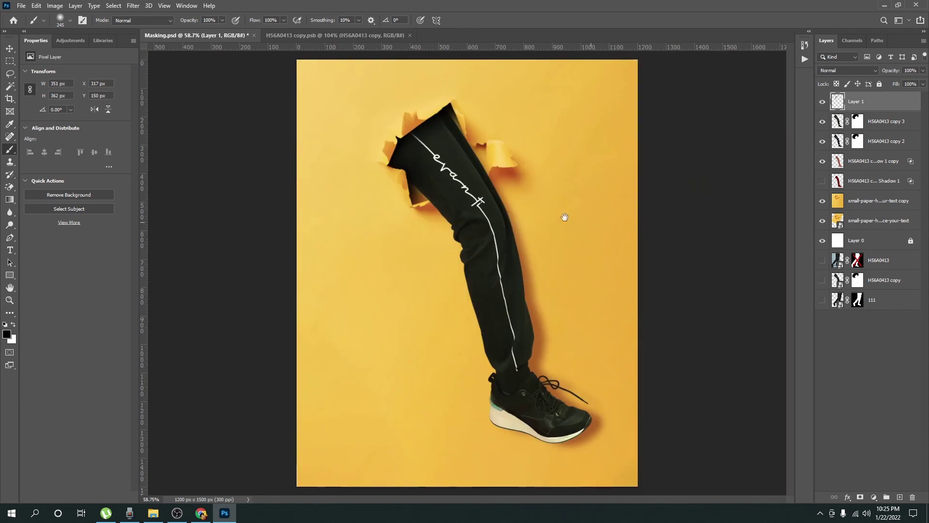
key("v")
scroll(446, 128, "up", 2)
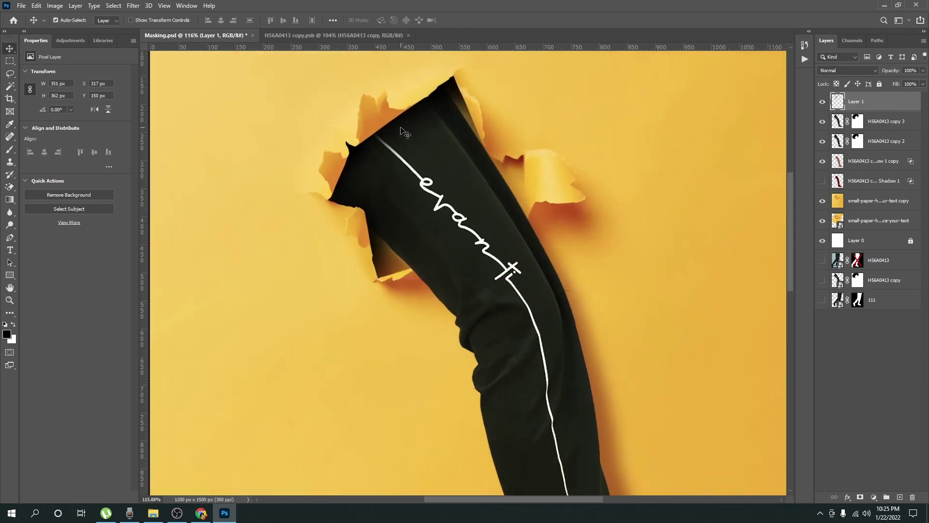
mouse_move(403, 130)
left_mouse_down()
mouse_move(571, 126)
mouse_move(259, 127)
mouse_move(211, 168)
mouse_move(468, 154)
left_mouse_up()
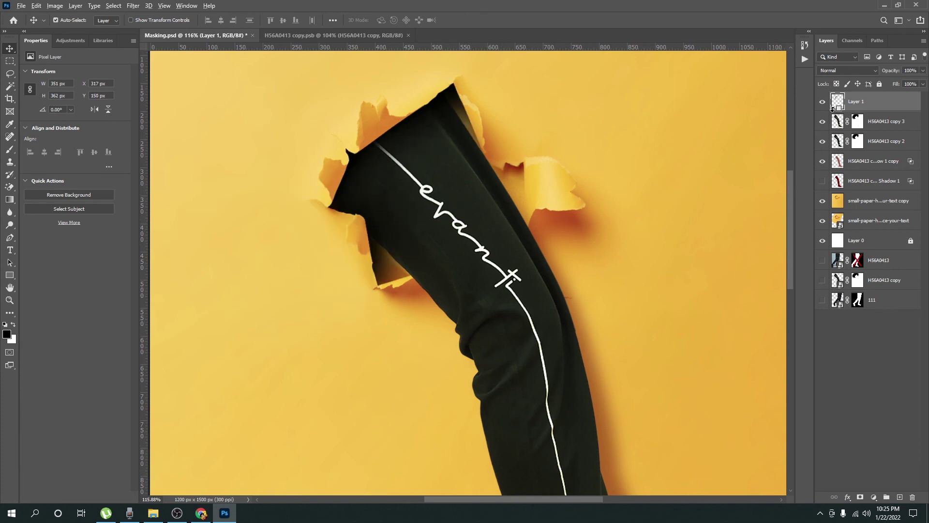
Step: Duplicate Layer 1 as Layer 1 copy with Ctrl+J
scroll(501, 225, "up", 1)
scroll(501, 225, "down", 3)
scroll(501, 225, "down", 2)
scroll(501, 225, "up", 3)
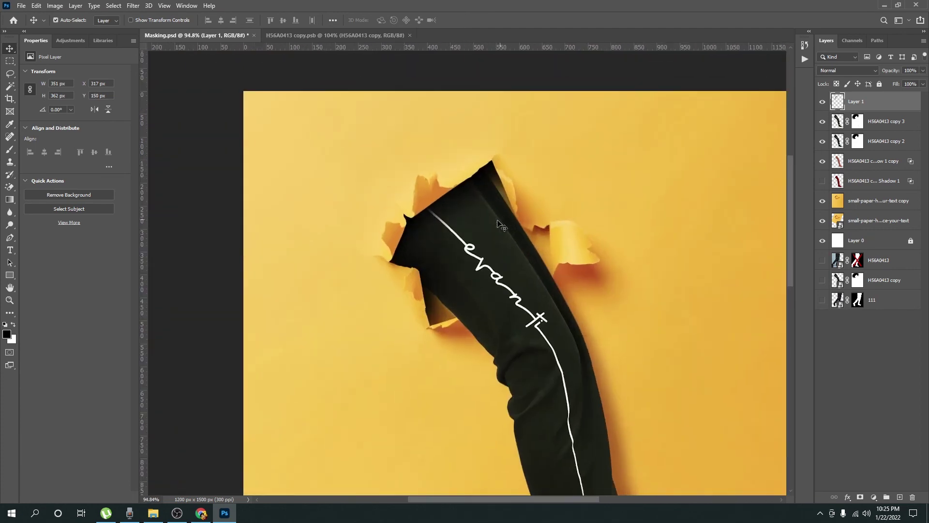
scroll(463, 204, "up", 1)
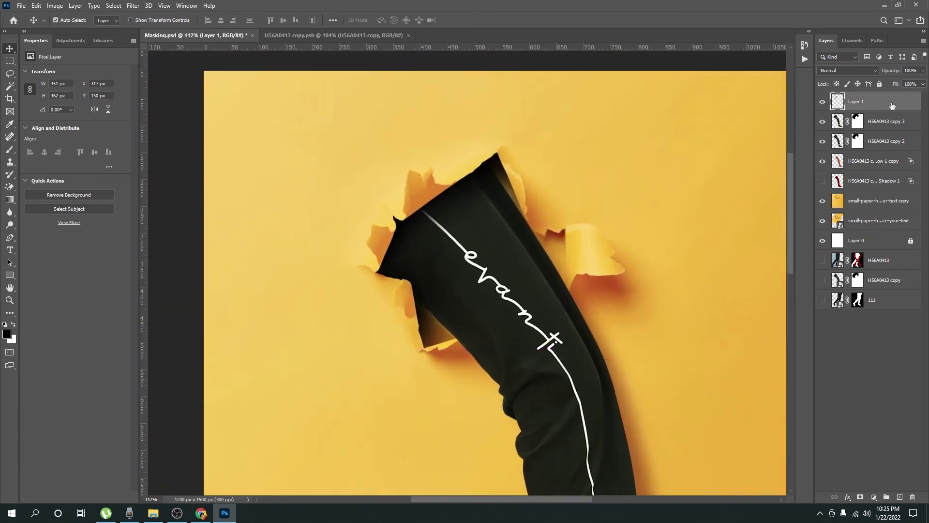
key("ctrl+j")
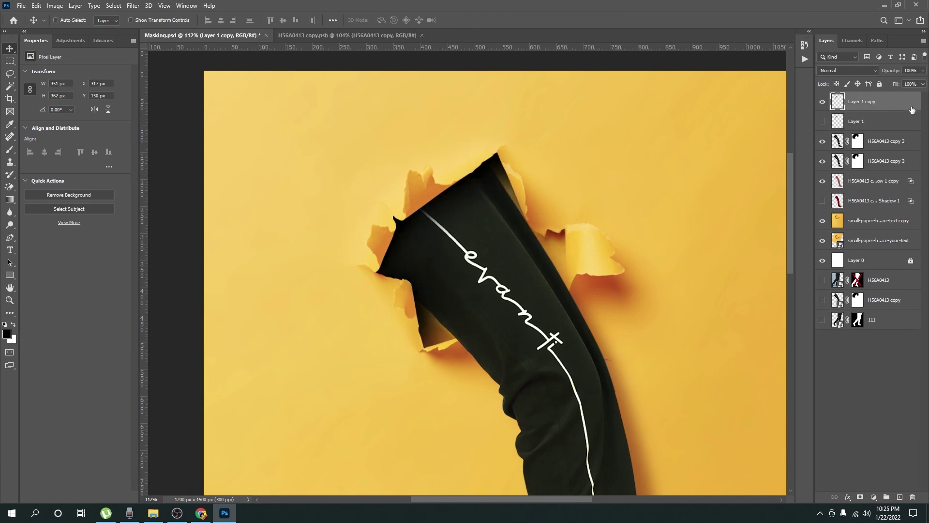
Step: Colorize Layer 1 copy in Hue/Saturation with Hue +31, Saturation +100 and Lightness 5
key("ctrl+u")
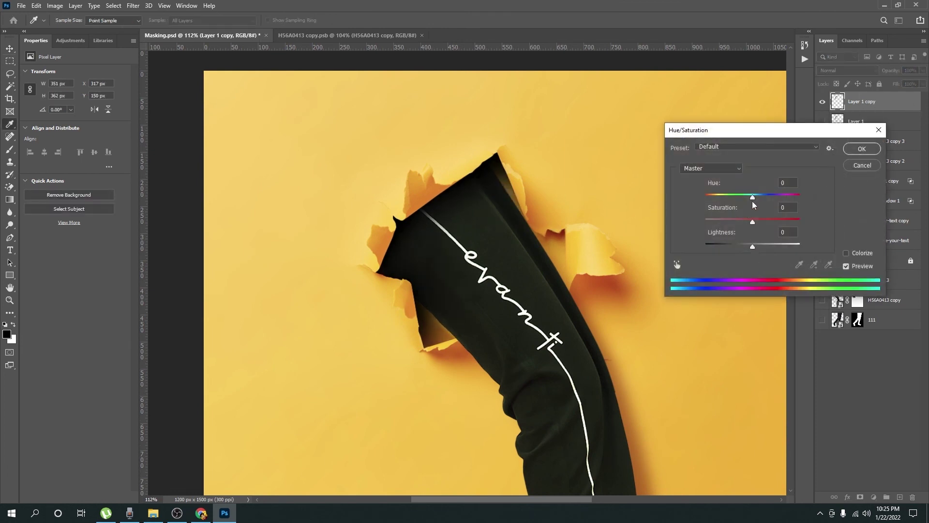
mouse_move(752, 197)
left_mouse_down()
mouse_move(724, 197)
mouse_move(765, 224)
left_mouse_up()
left_click(846, 252)
left_click_drag(705, 197, 713, 197)
left_click_drag(765, 222, 807, 234)
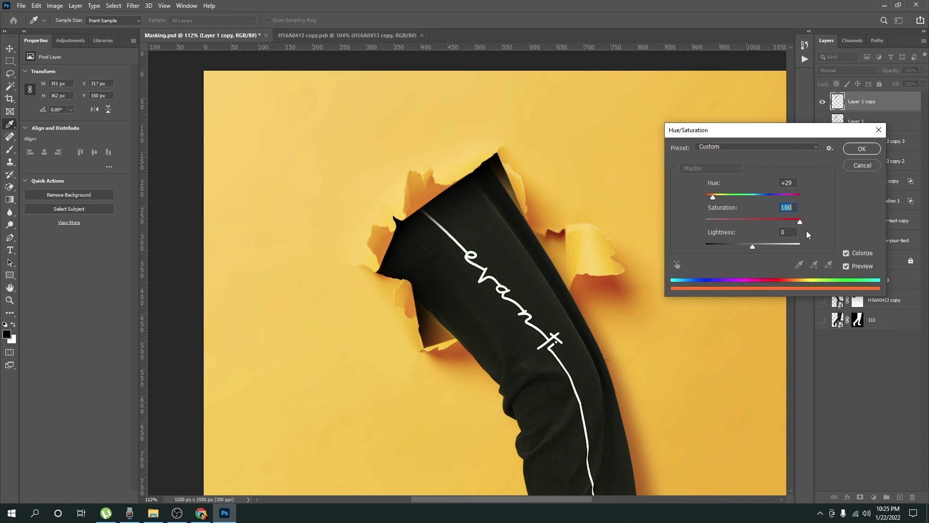
left_click_drag(752, 246, 751, 246)
left_click_drag(715, 199, 715, 196)
left_click_drag(766, 251, 756, 247)
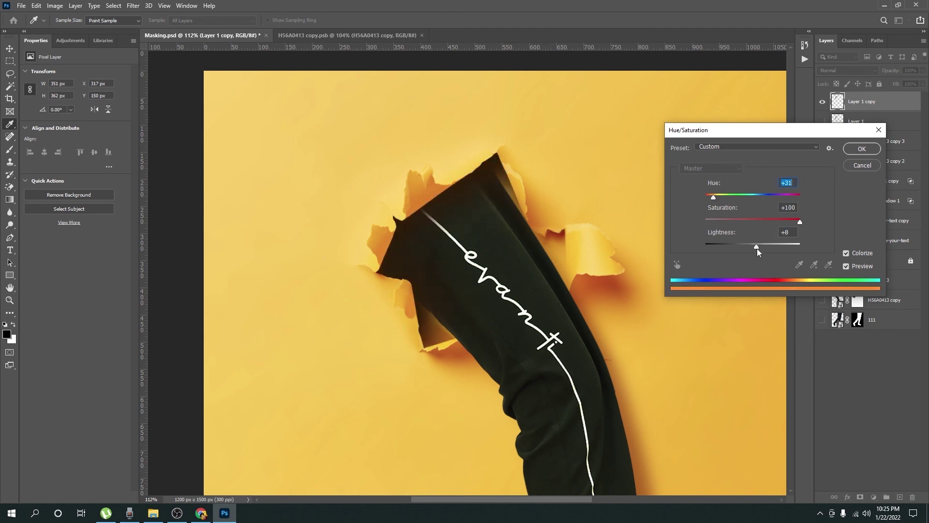
scroll(433, 125, "down", 5)
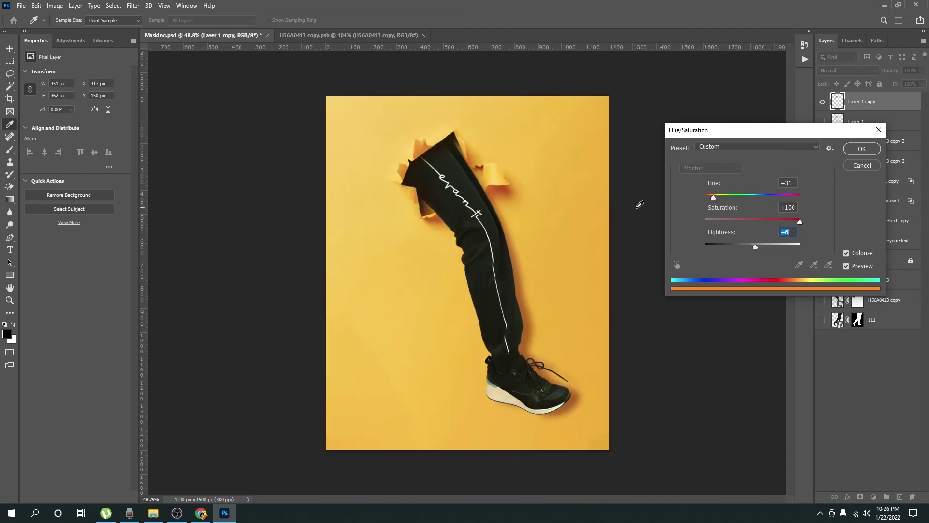
left_click_drag(754, 248, 750, 247)
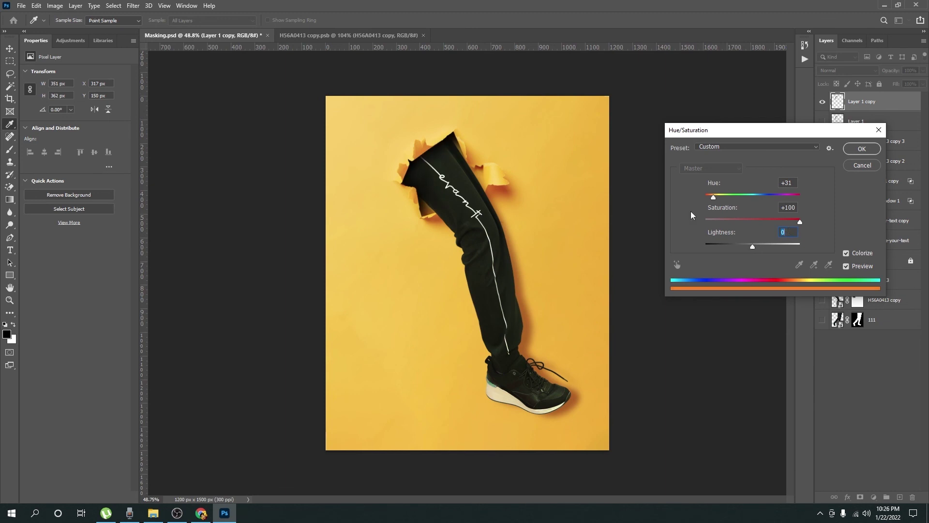
scroll(791, 232, "up", 2)
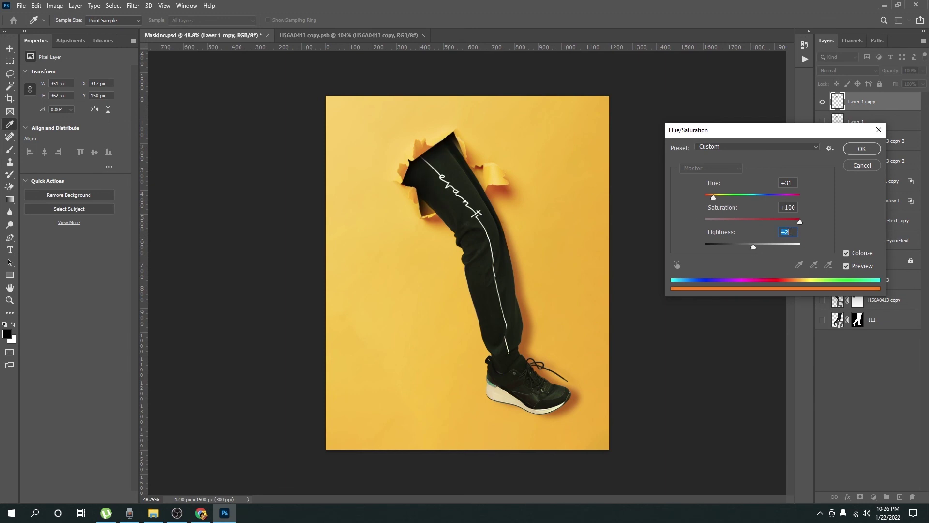
left_click(861, 149)
Step: Load the trouser-top Path 1 as a selection and pick the Brush tool
key("v")
scroll(418, 218, "up", 8)
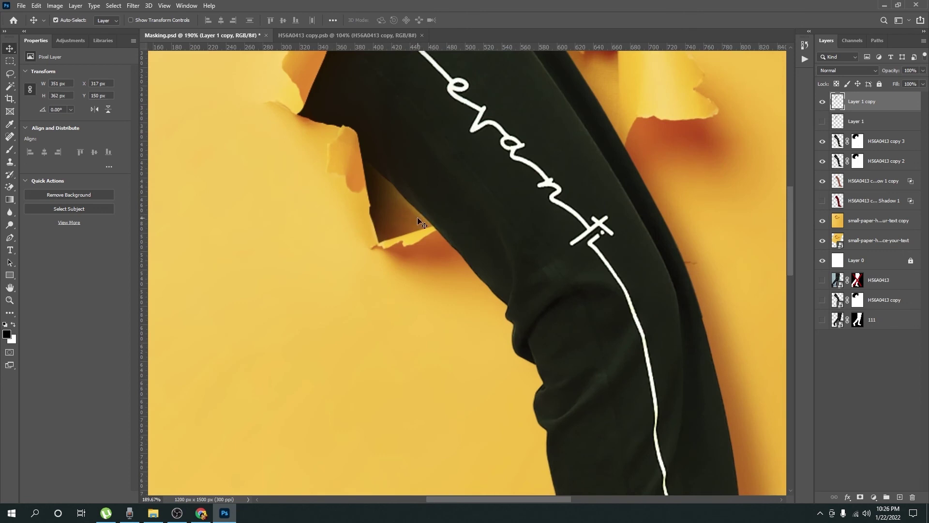
left_click(877, 40)
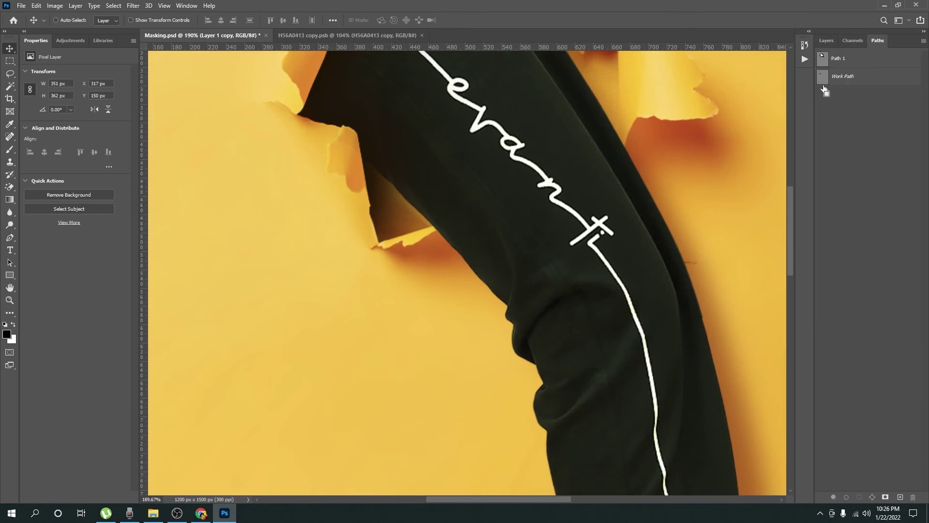
left_click(822, 59, "ctrl")
left_click(827, 41)
scroll(638, 349, "down", 5)
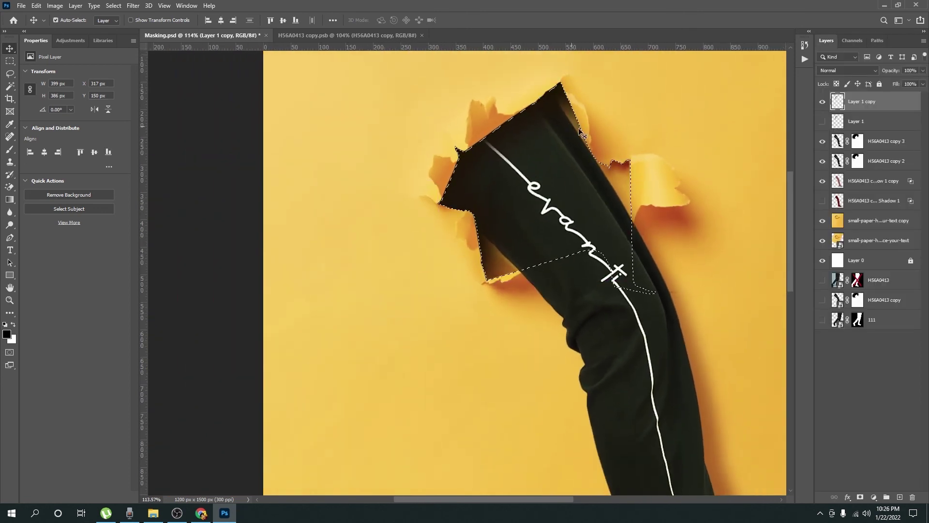
key("b")
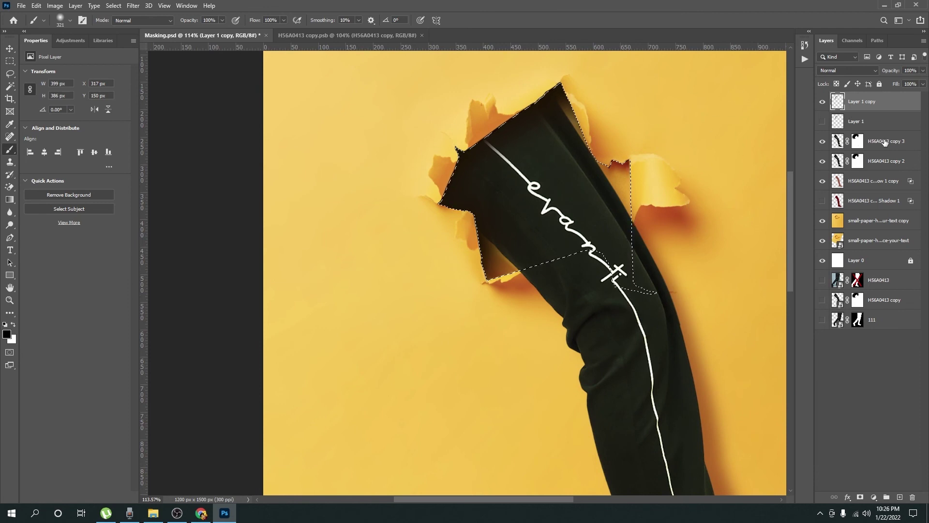
Step: Add a new Layer 2 above the trouser drop-shadow copy and glance at the Evanti reference folder
left_click(891, 182)
left_click(900, 497)
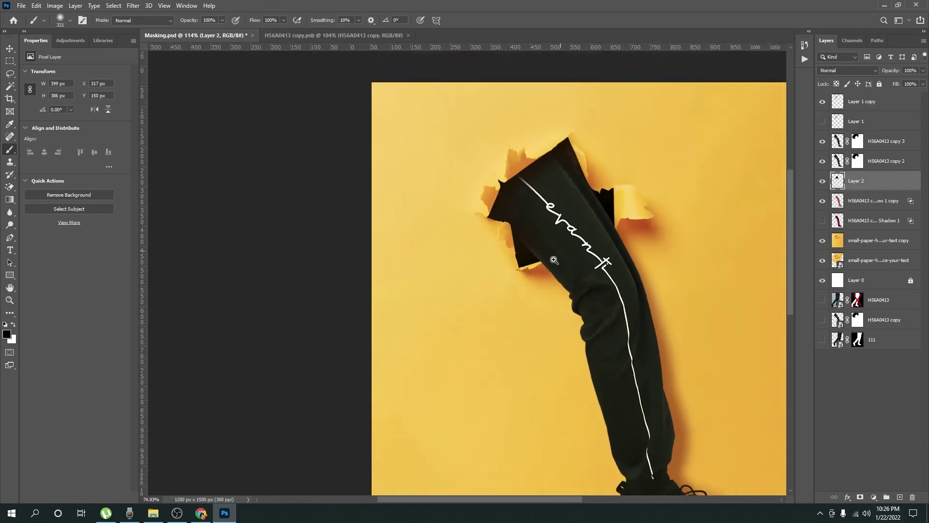
scroll(554, 246, "down", 5)
scroll(554, 247, "down", 1)
key("v")
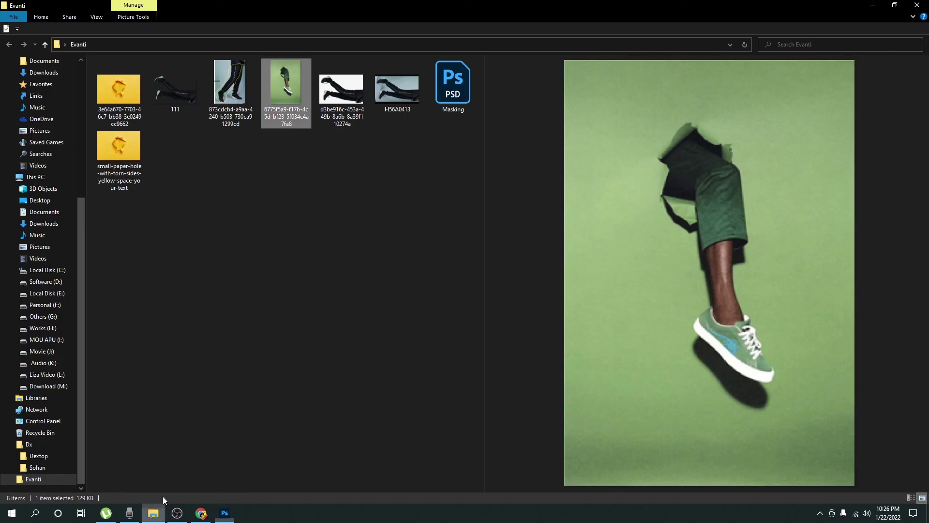
left_click(153, 513)
key("alt+Tab")
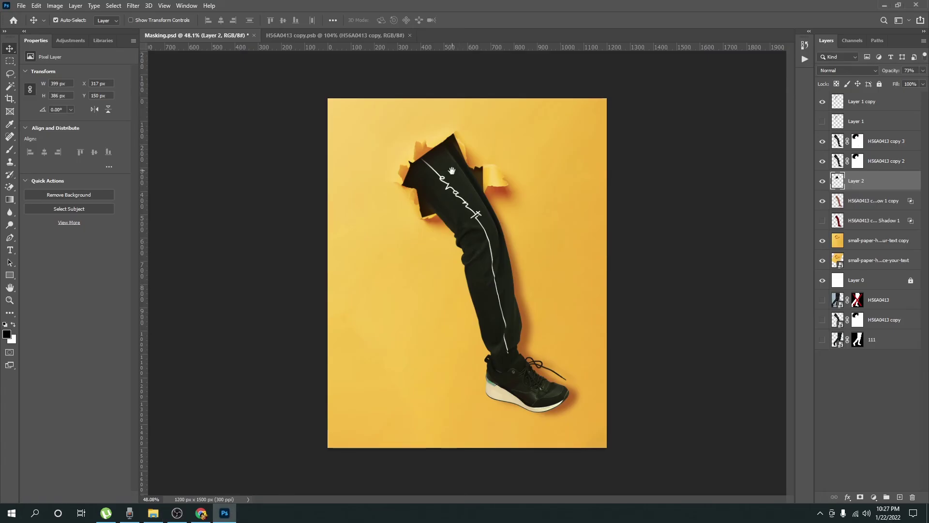
Step: Raise Layer 2's opacity toward 95% and Content-Aware Fill the white strip on the right edge
left_click(513, 188, "ctrl")
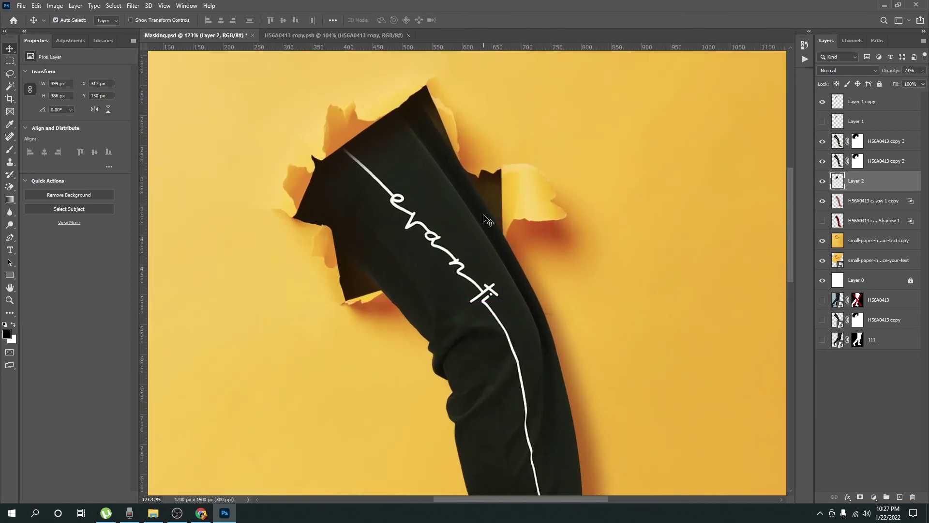
left_click_drag(904, 74, 895, 74)
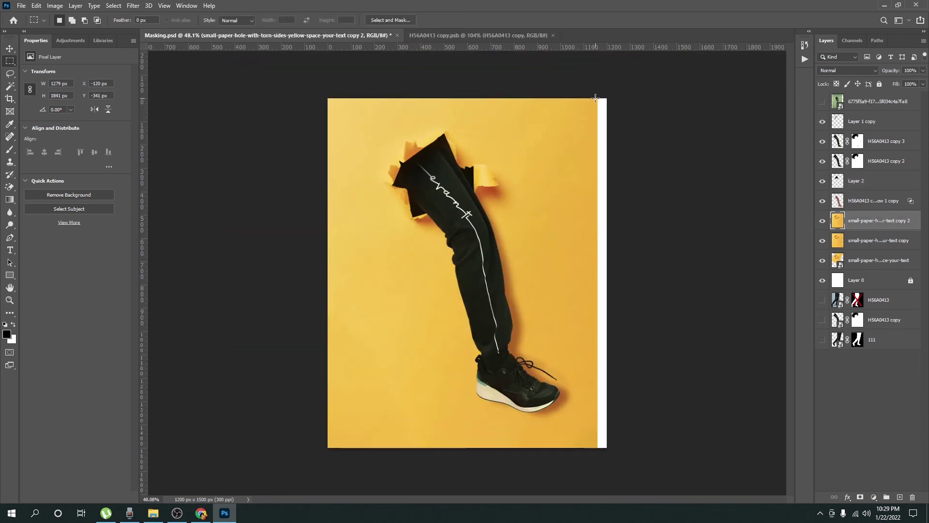
left_click_drag(593, 96, 658, 455)
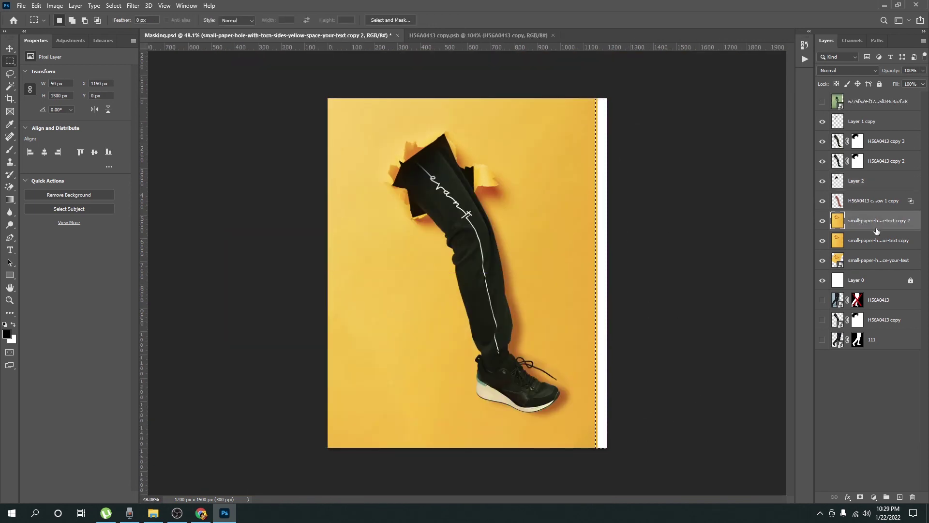
key("shift+F5")
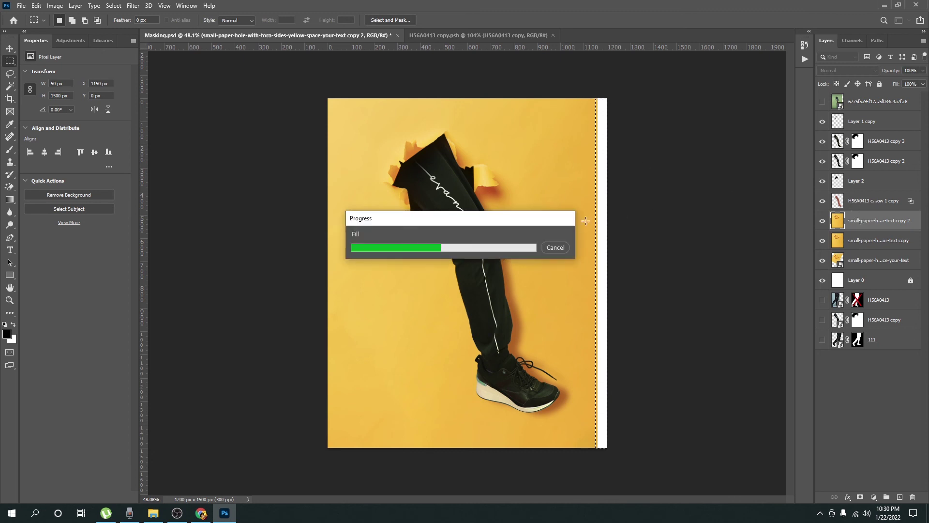
key("ctrl+d")
Step: Delete the unused paper and source layers and rename the drop-shadow layer 'Shadow'
key("v")
left_click(906, 342)
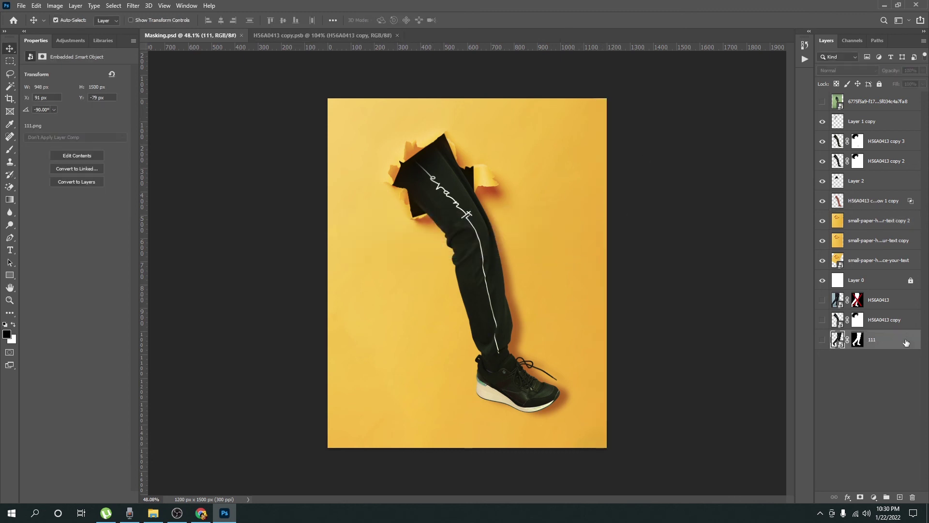
left_click(866, 240)
key("Delete")
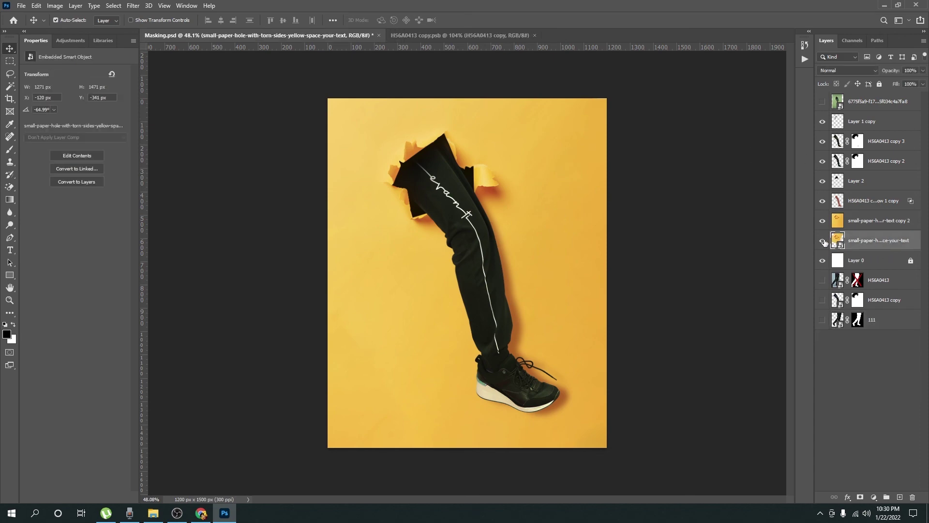
key("Delete")
left_click(866, 260)
left_click(867, 299, "shift")
key("Delete")
double_click(857, 200)
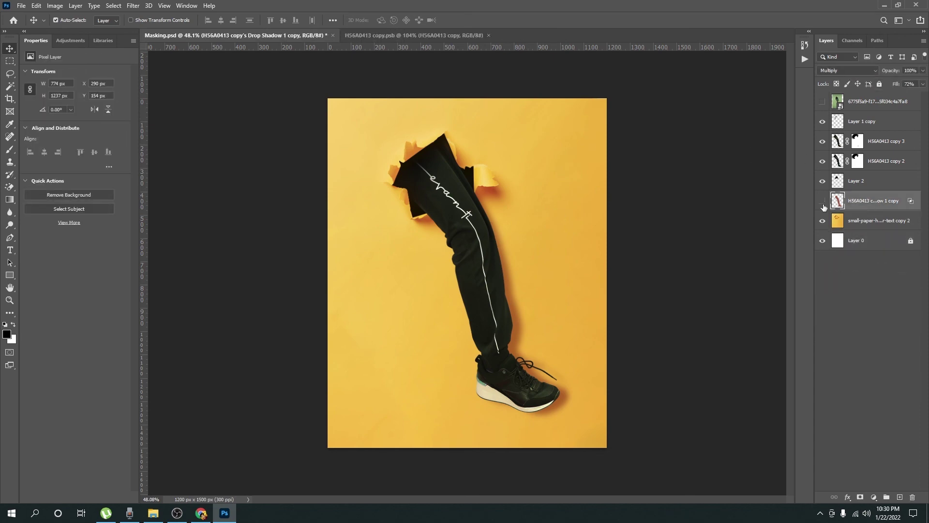
type("Shadow")
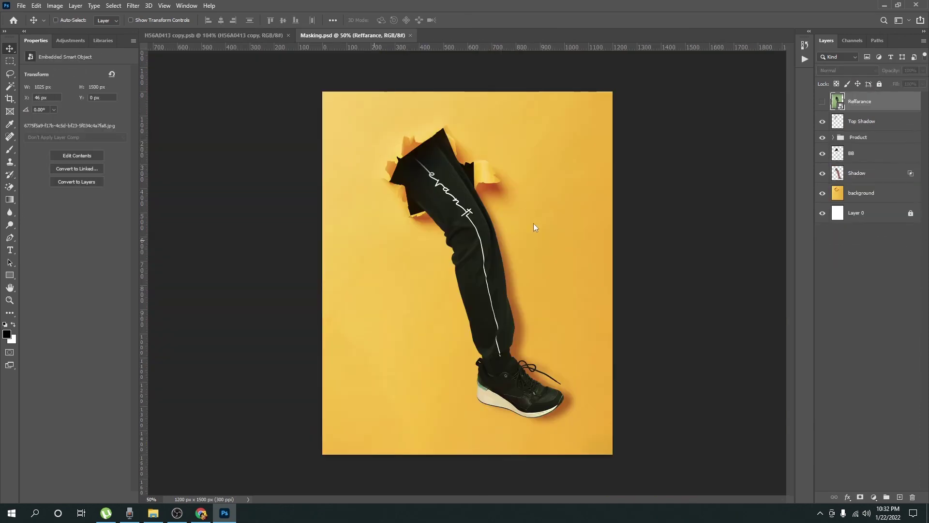
key("Escape")
Step: Save a copy of the composite as the JPEG 'Masking copy' and preview it beside the reference photo
key("shift+ctrl+s")
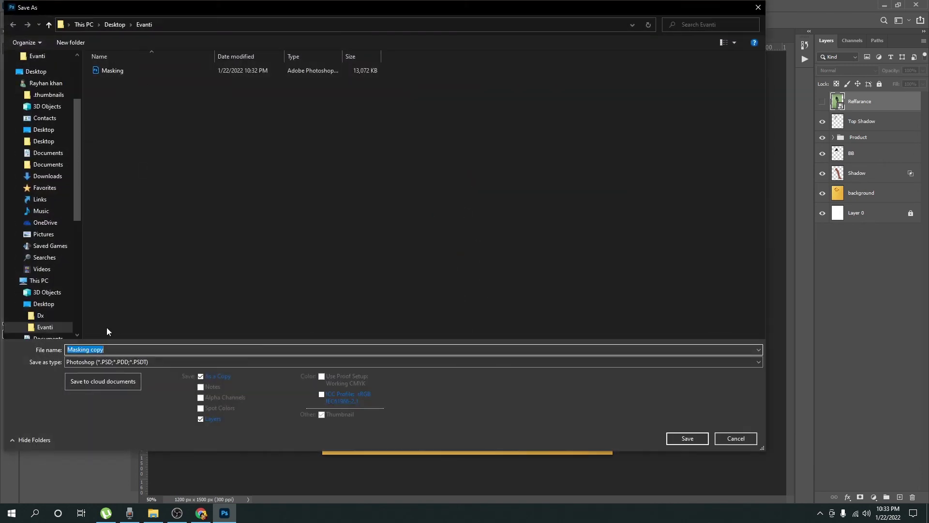
left_click(114, 362)
left_click(131, 271)
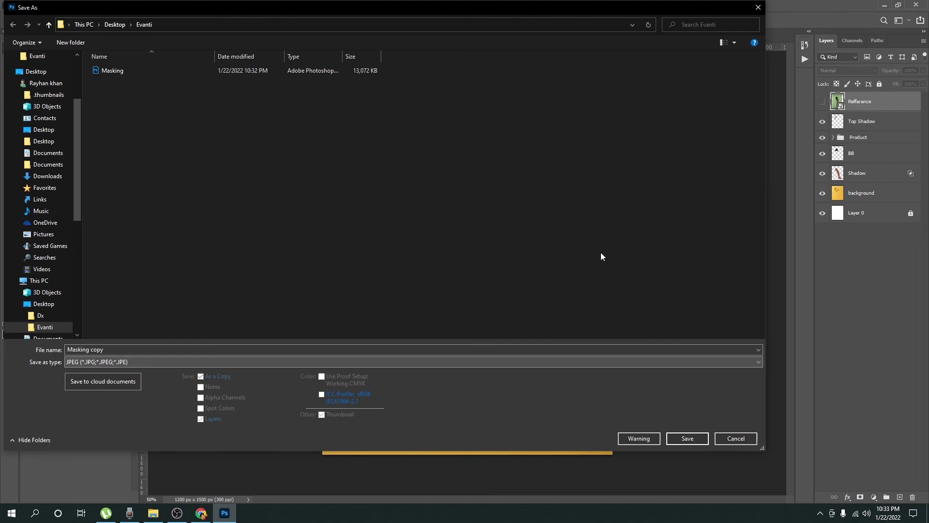
left_click(670, 440)
key("Return")
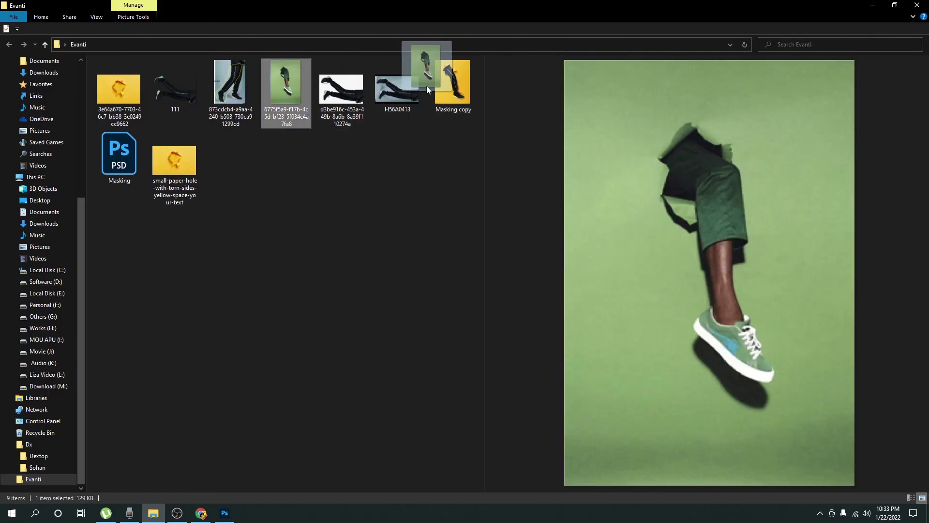
left_click_drag(284, 92, 478, 120)
left_click(455, 92)
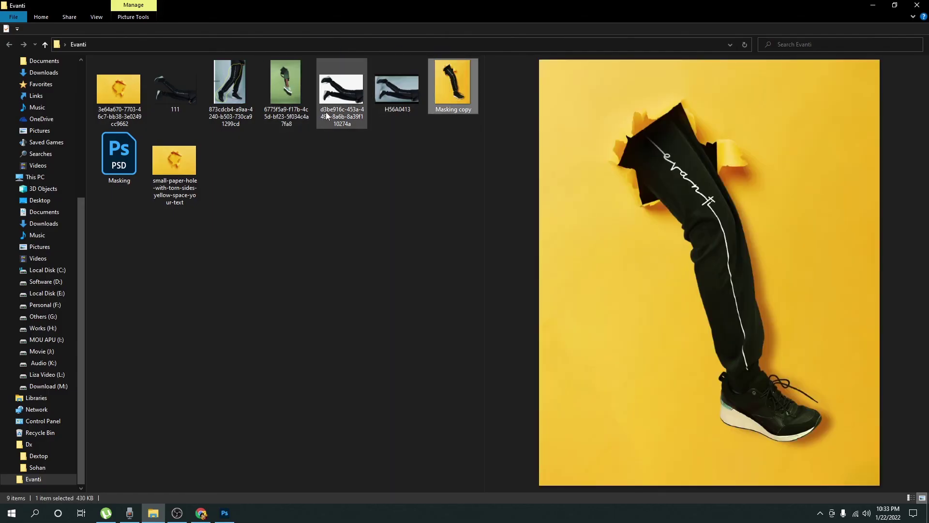
left_click(292, 92)
left_click(467, 90)
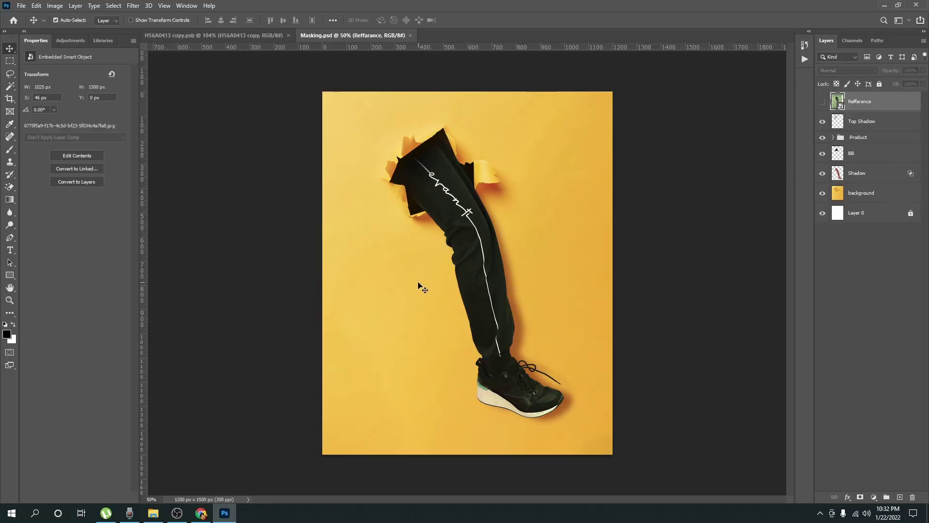
left_click_drag(421, 286, 428, 288)
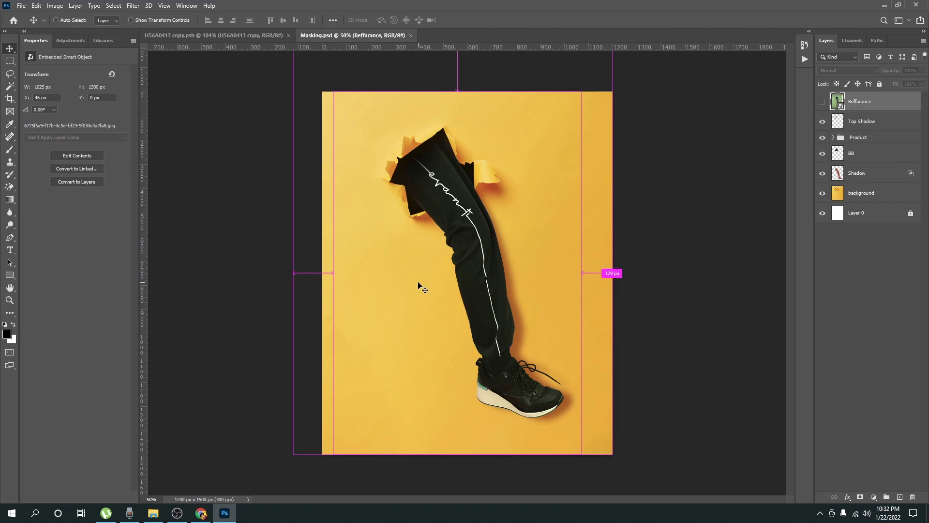